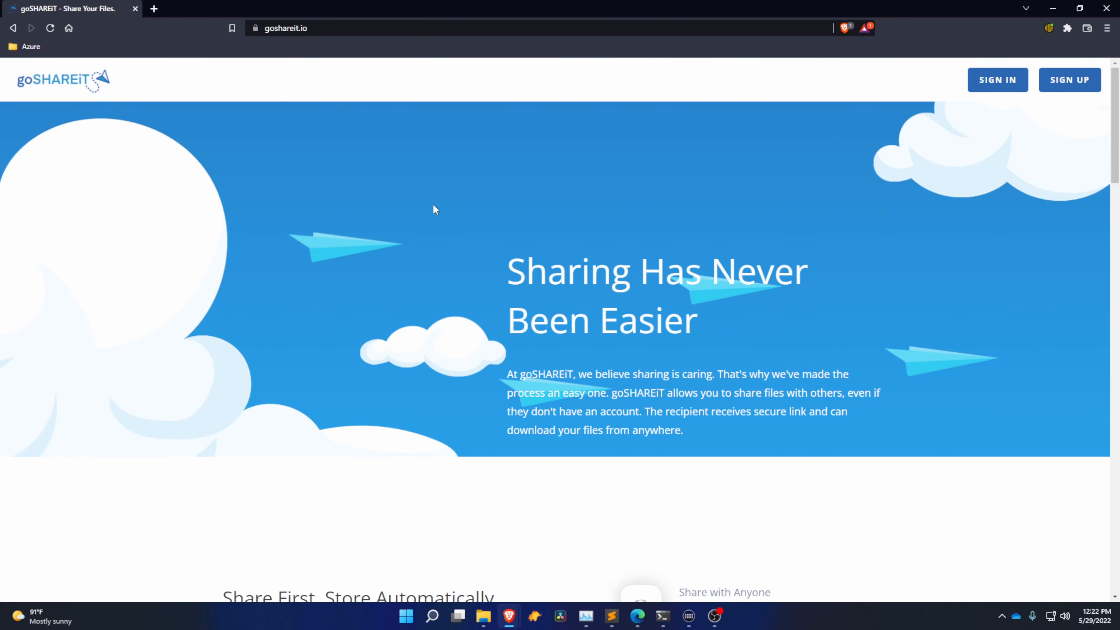
Look through the goSHAREiT home page from the storage features down to the section on how sharing works
scroll(433, 208, "down", 5)
scroll(590, 287, "down", 2)
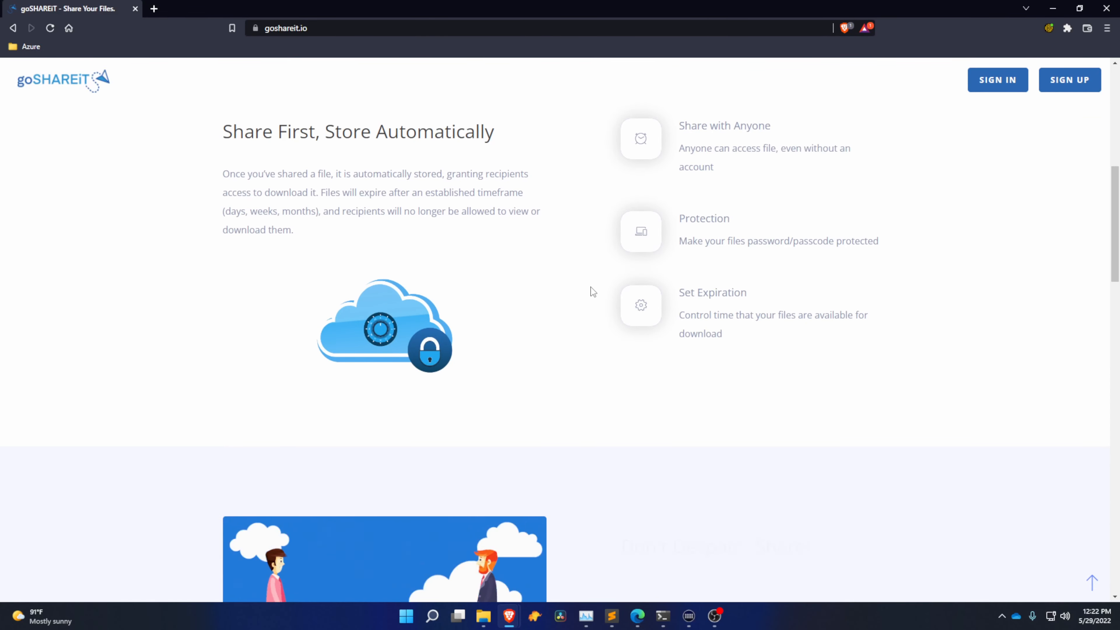
scroll(593, 291, "down", 4)
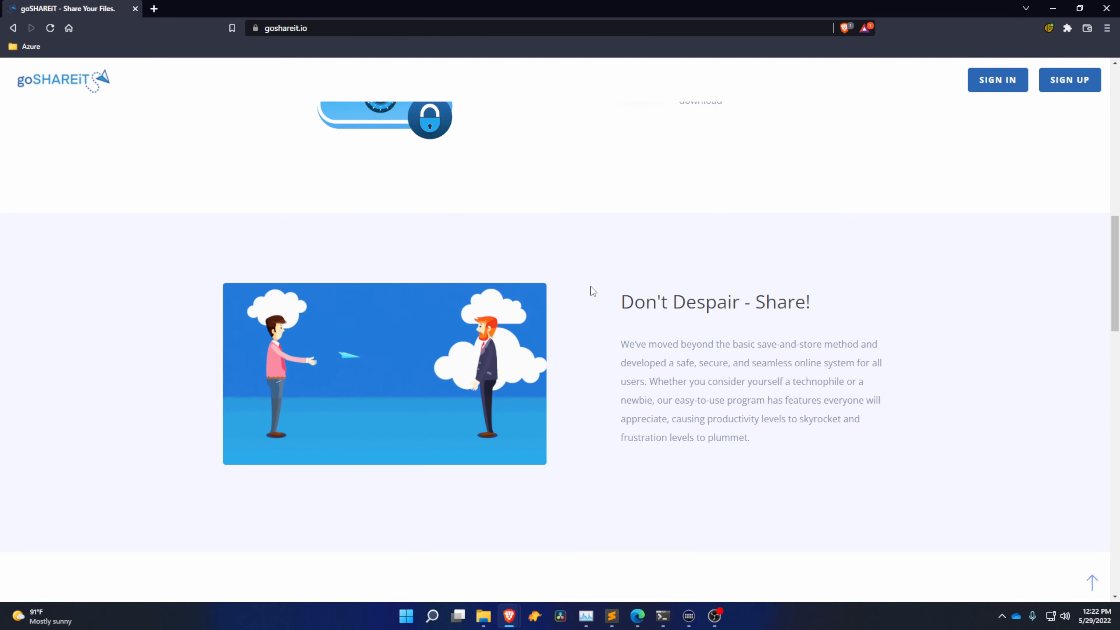
scroll(587, 298, "down", 4)
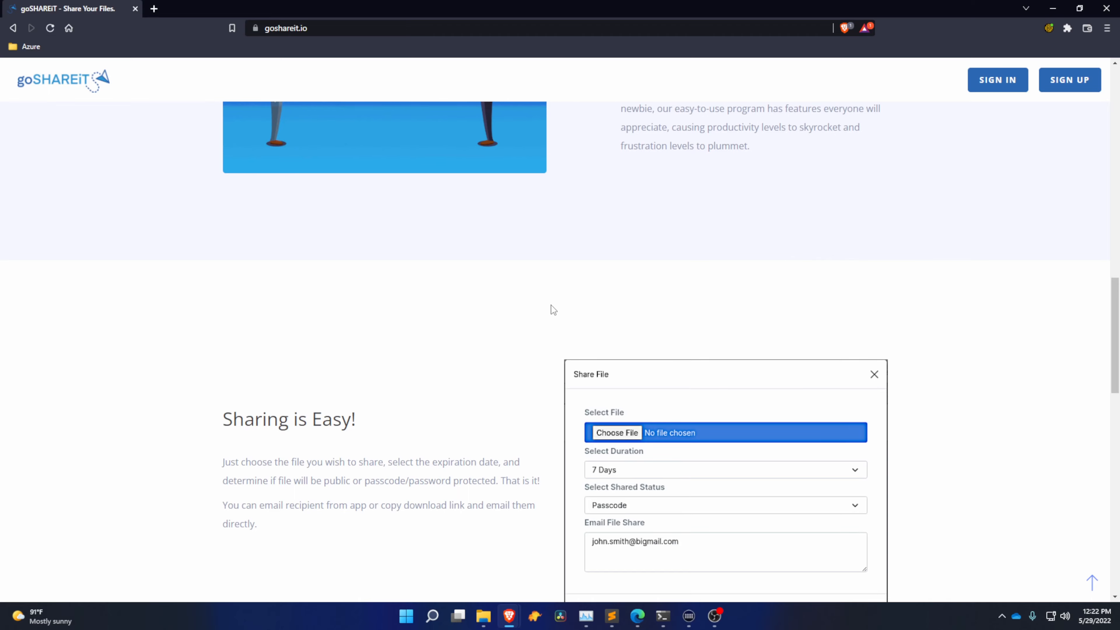
scroll(551, 305, "down", 3)
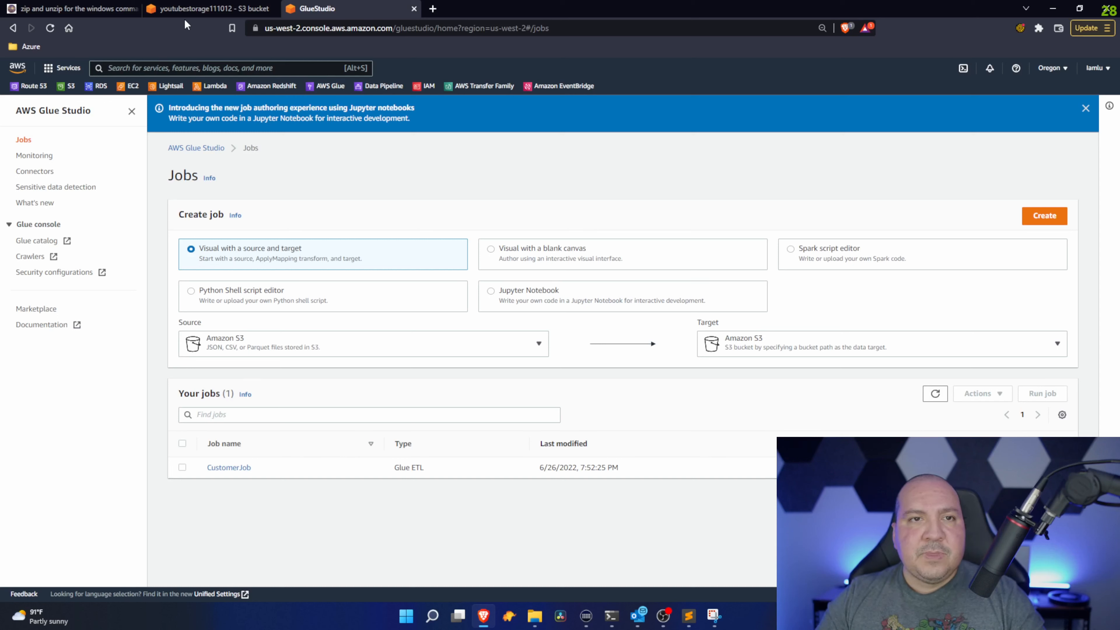
Inspect the contents of the customer and location folders in the youtubestorage111012 S3 bucket
left_click(202, 9)
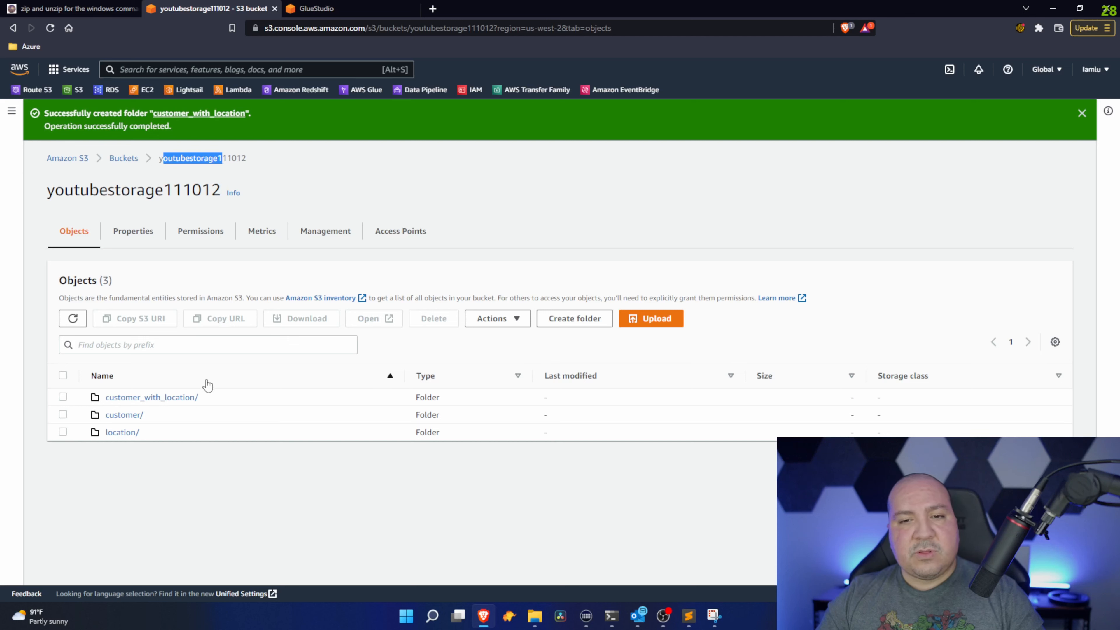
left_click(126, 415)
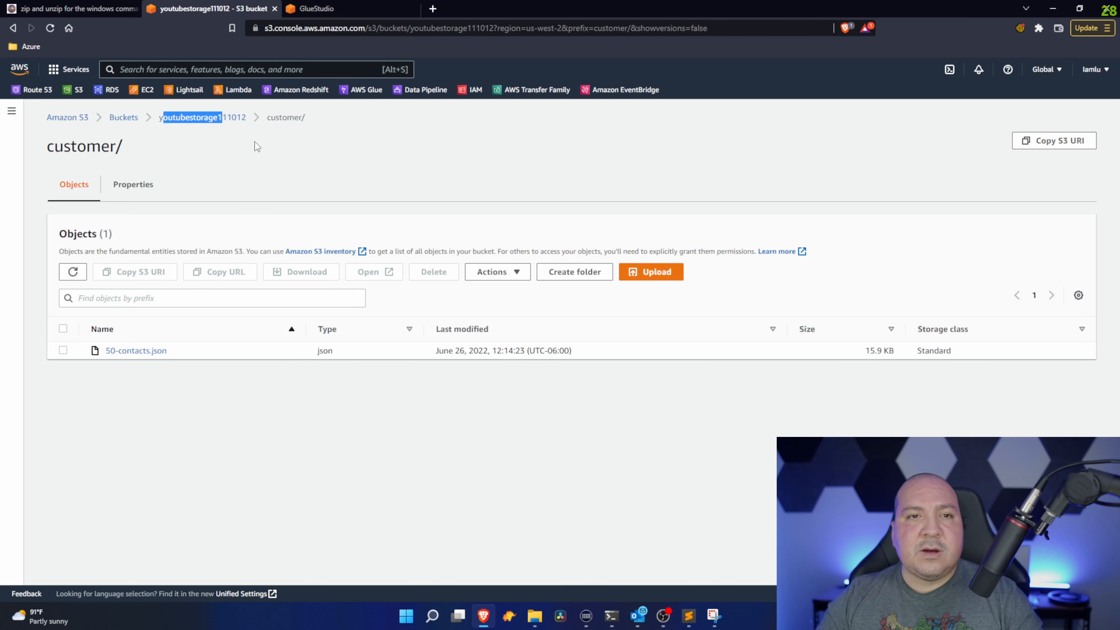
left_click(230, 118)
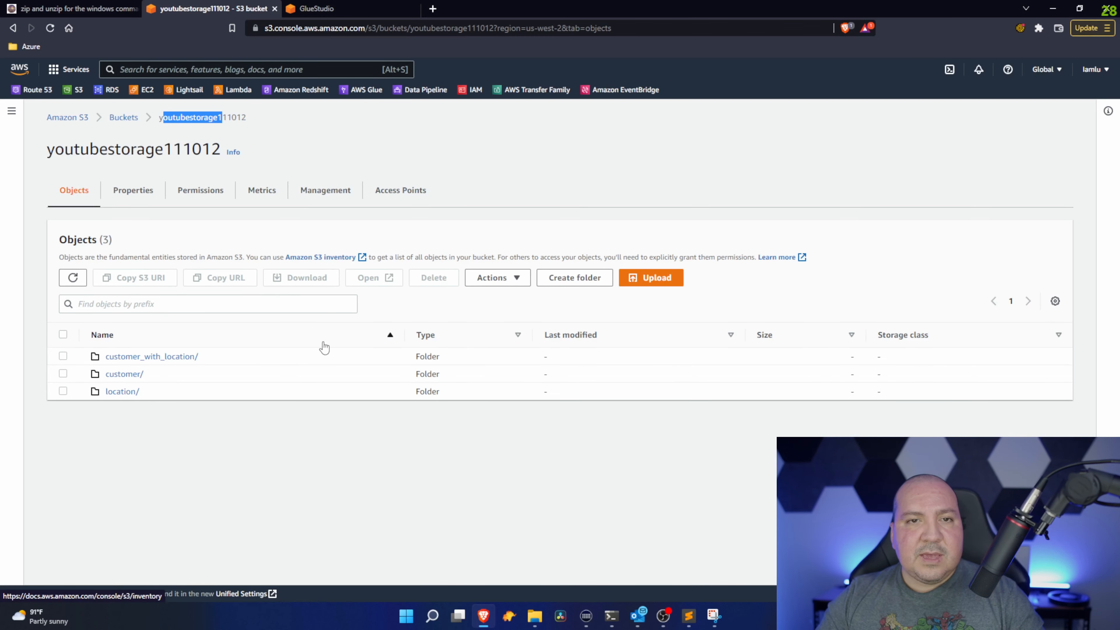
left_click(132, 392)
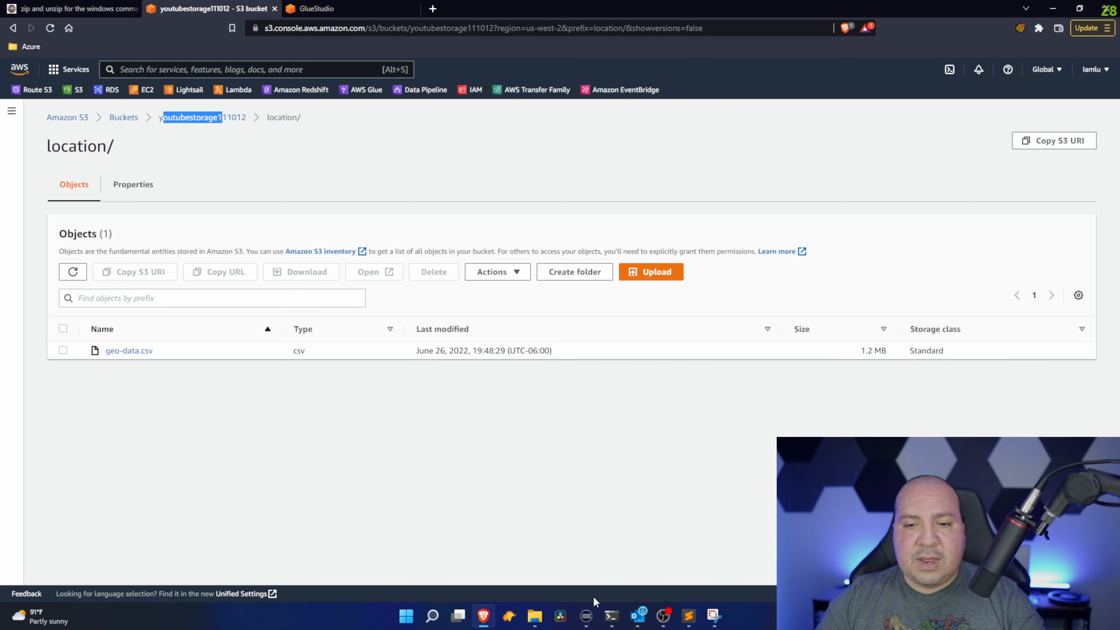
Switch to File Explorer and open the geo-data CSV file from the Downloads folder in Excel
left_click(535, 616)
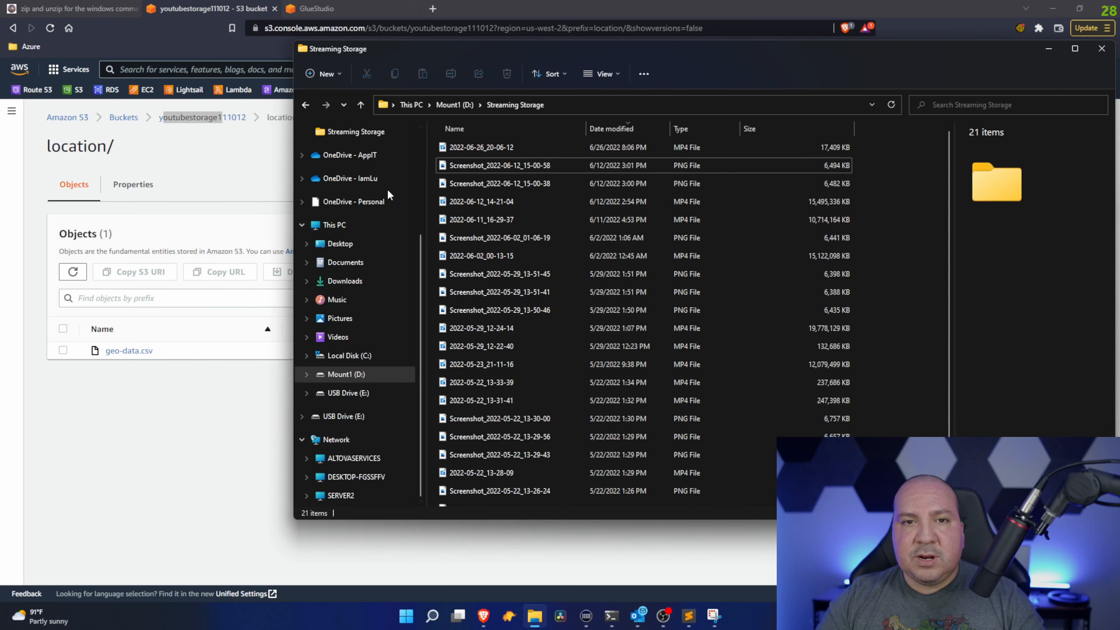
left_click(360, 357)
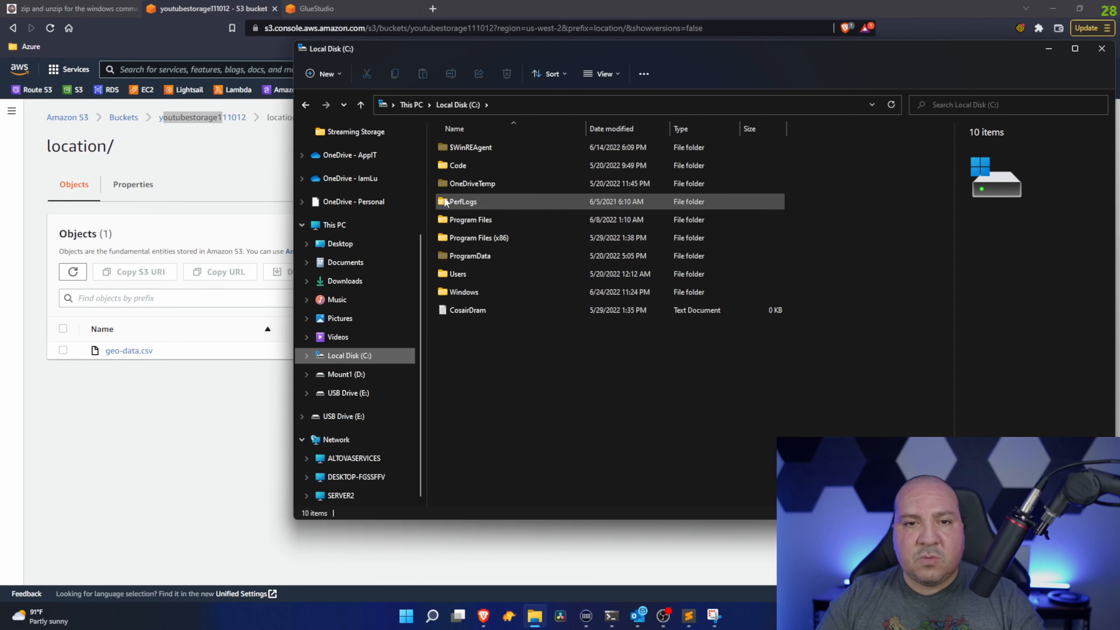
scroll(349, 264, "up", 1)
left_click(348, 319)
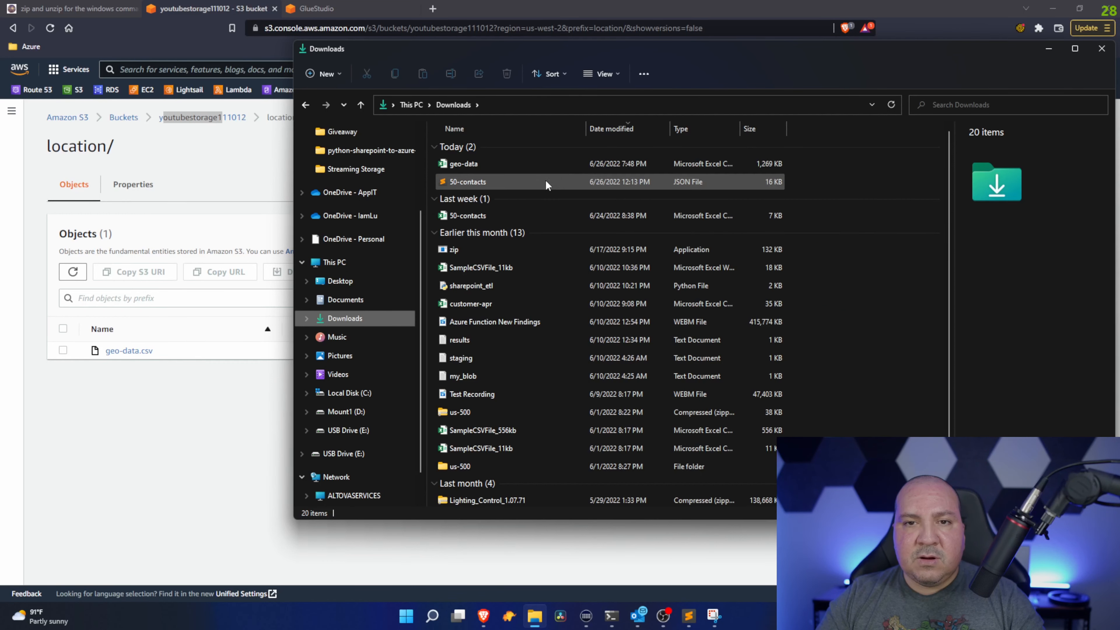
left_click(493, 166)
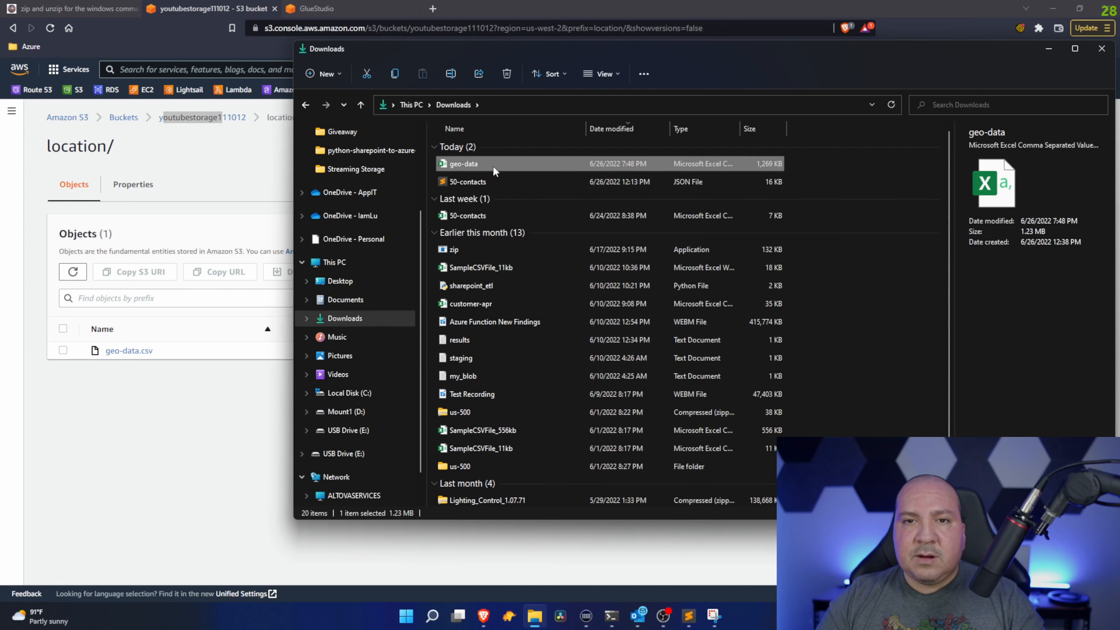
double_click(492, 166)
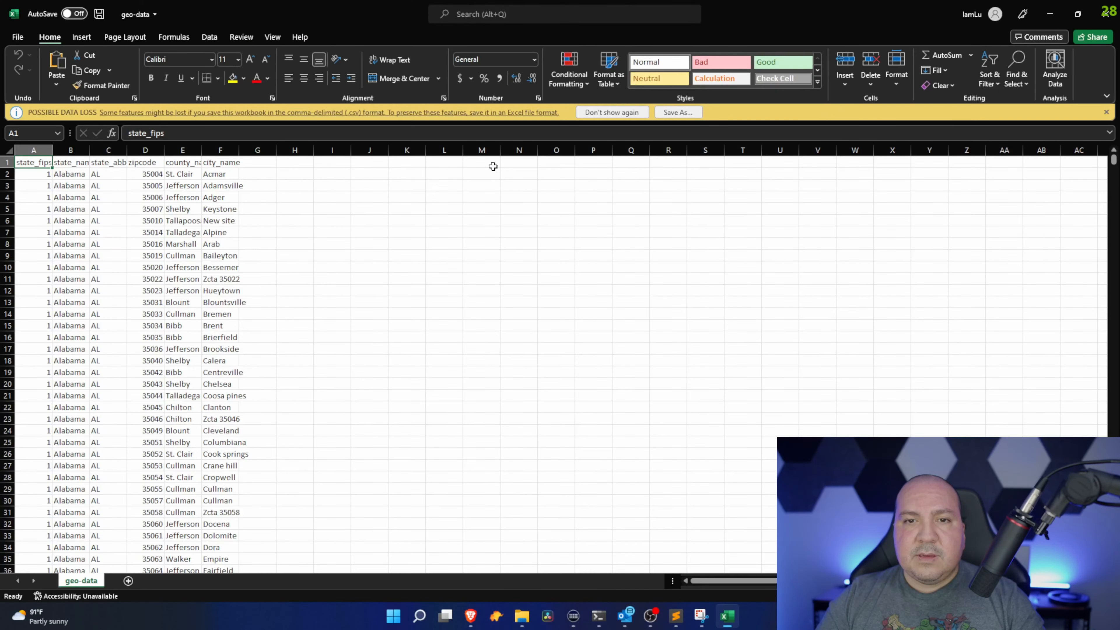
Fit all columns of the geo-data sheet to the width of their contents and enlarge the sheet view
key("ctrl+a")
double_click(53, 150)
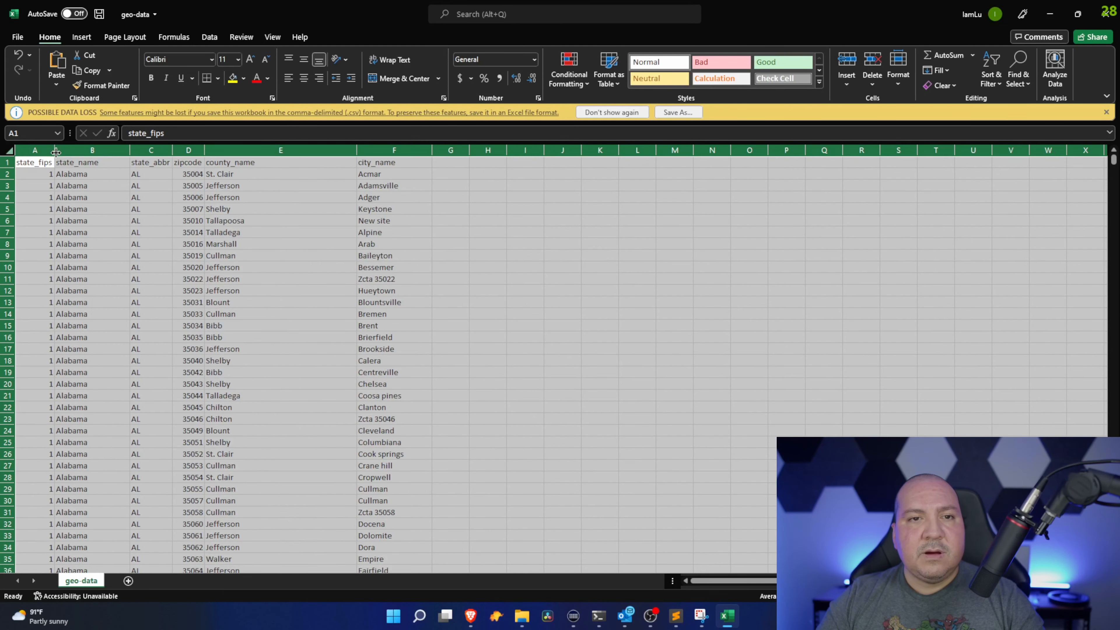
scroll(461, 310, "up", 2)
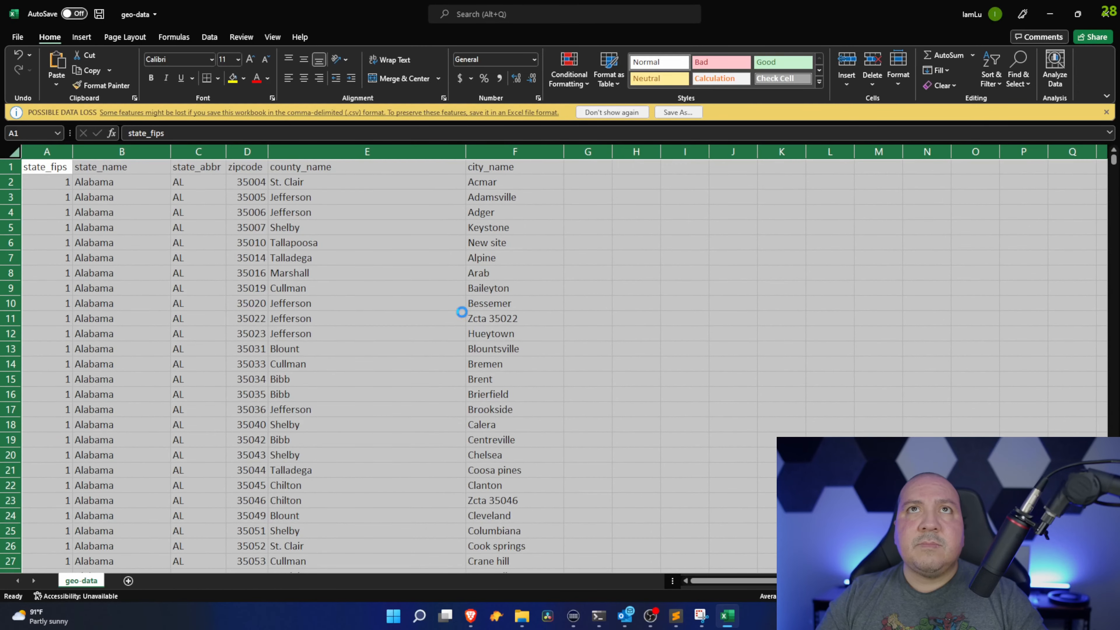
Open the 50-contacts JSON file from Downloads in Sublime Text and place its window over the geo-data sheet, keeping the column headers visible
left_click(525, 616)
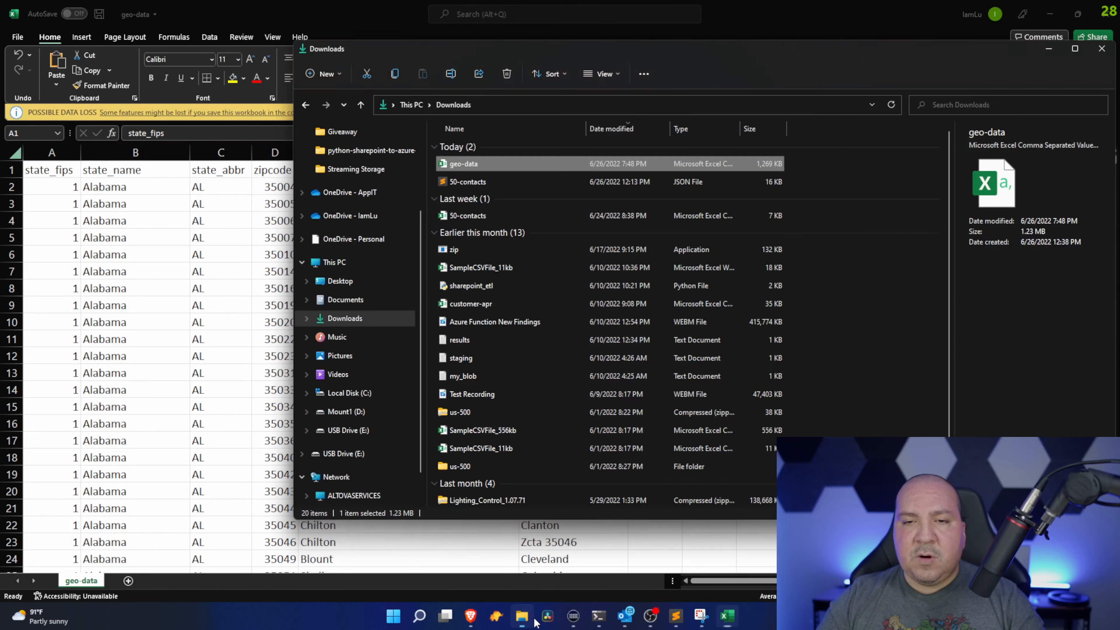
double_click(450, 181)
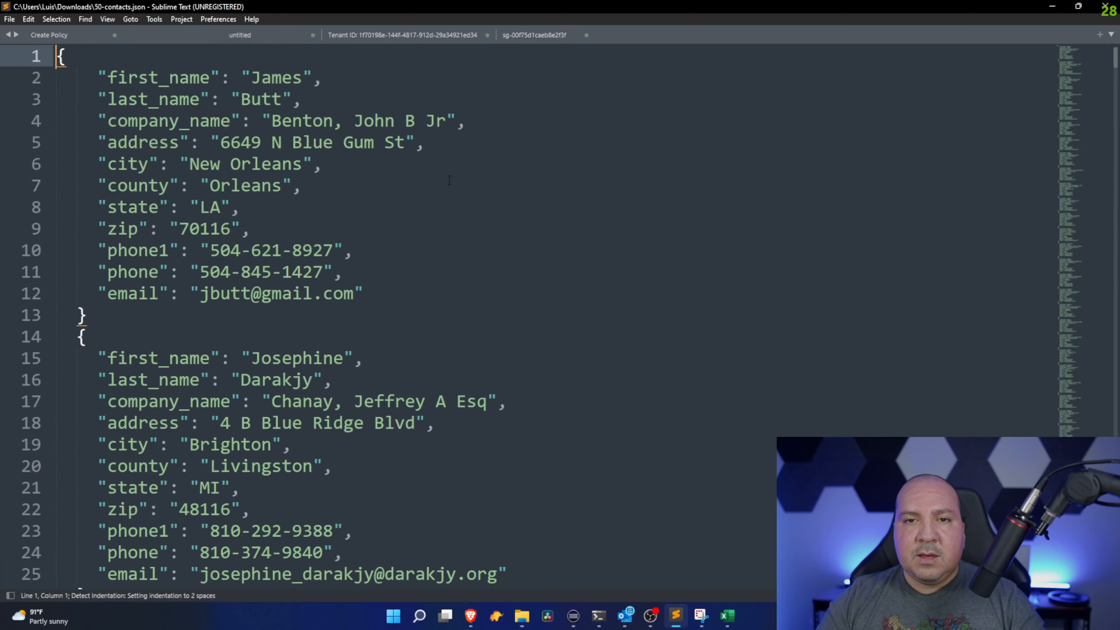
left_click_drag(348, 6, 748, 53)
left_click(393, 49)
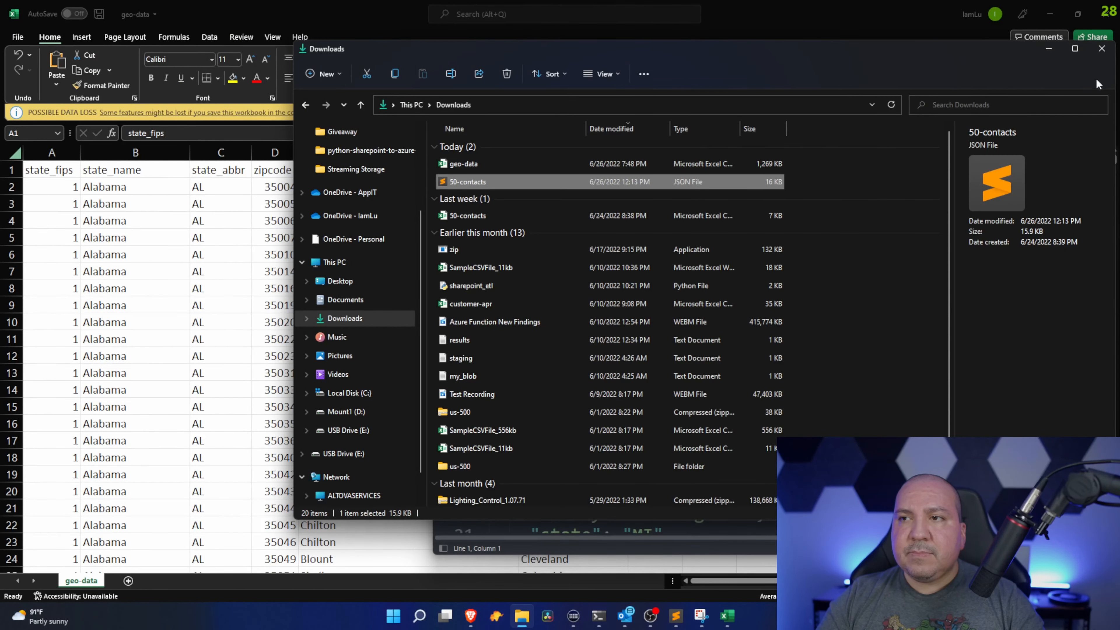
left_click(1048, 48)
left_click_drag(755, 57, 773, 53)
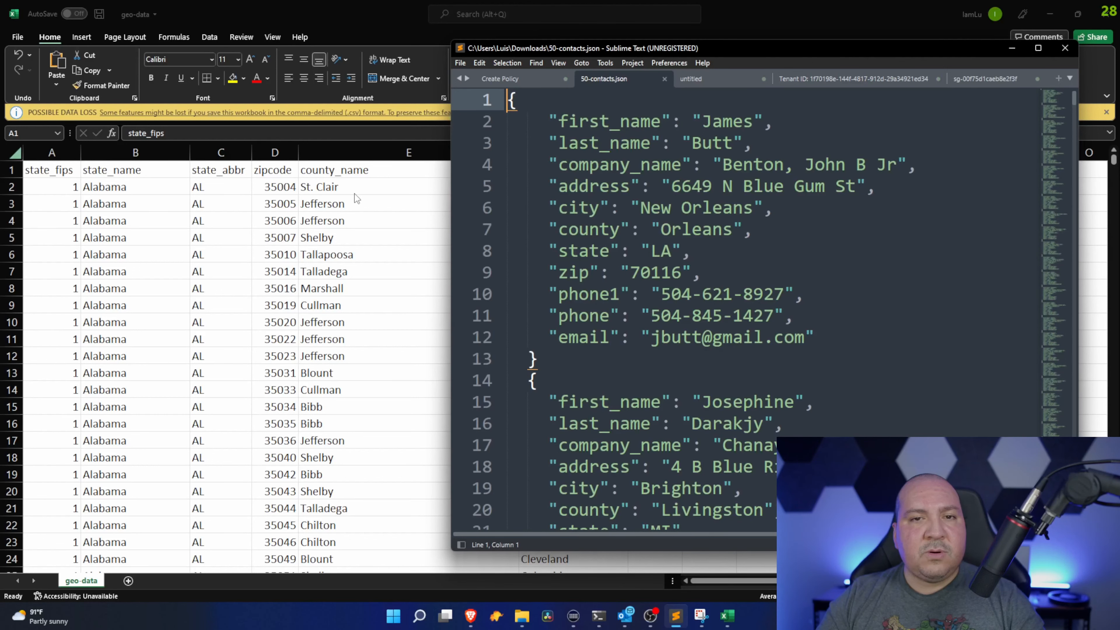
left_click_drag(744, 49, 682, 237)
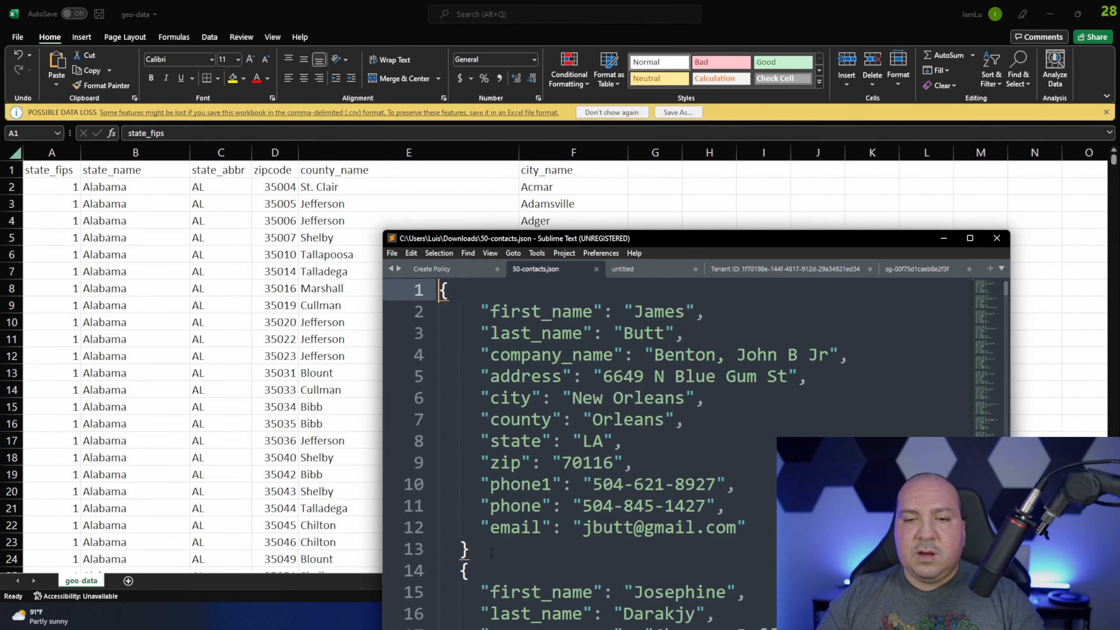
Compare the first contact's name, company, city, county, state and zip fields with the geo-data columns, then minimize the JSON window
double_click(554, 312)
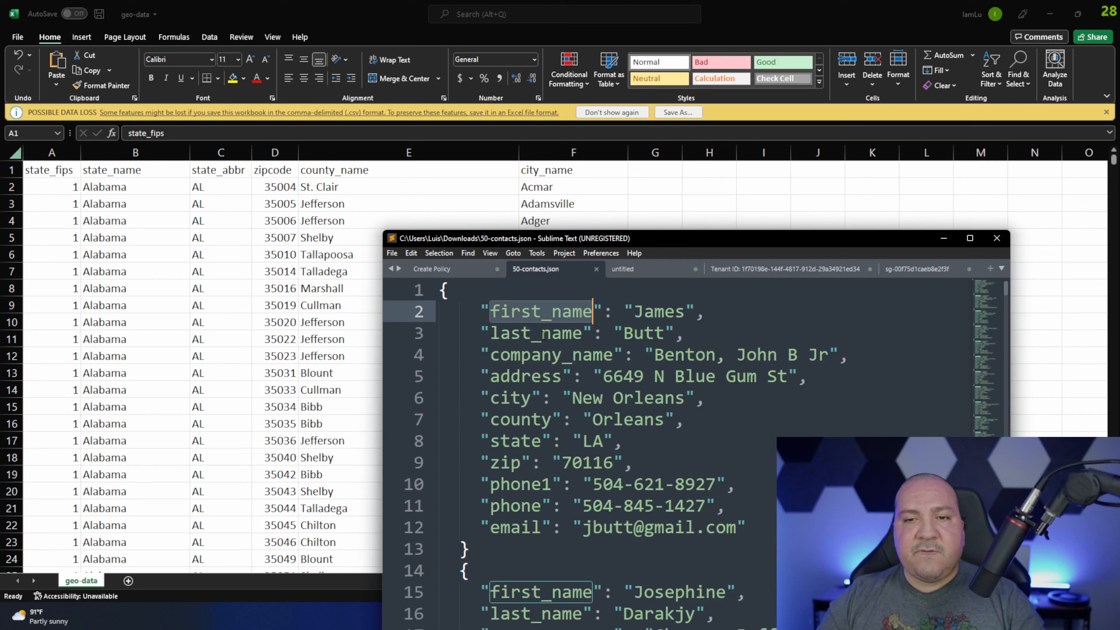
double_click(564, 354)
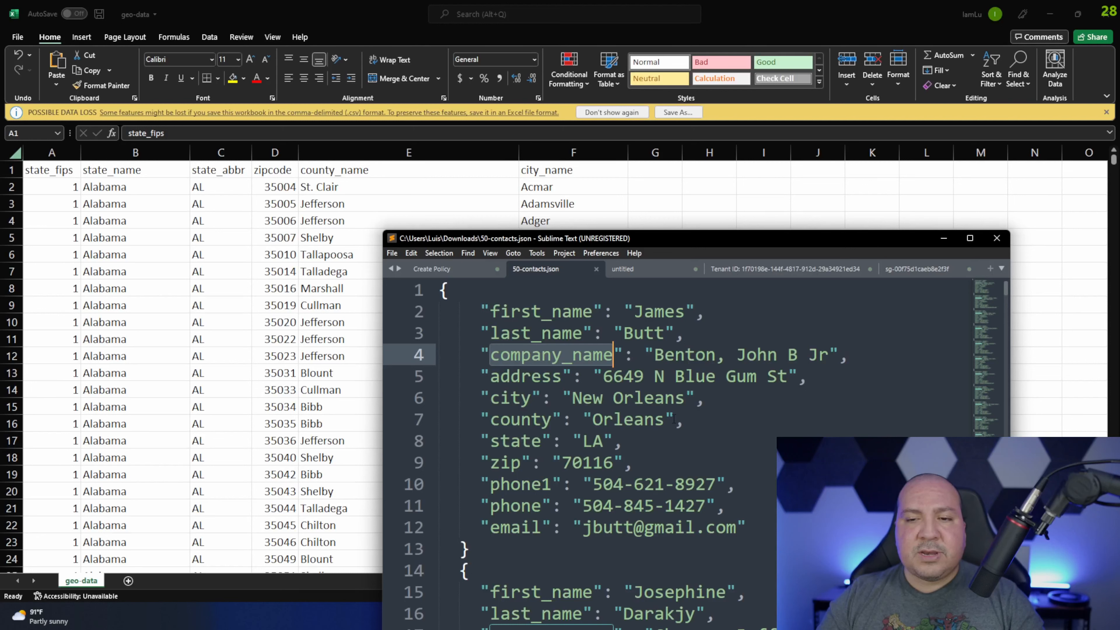
left_click_drag(635, 436, 426, 394)
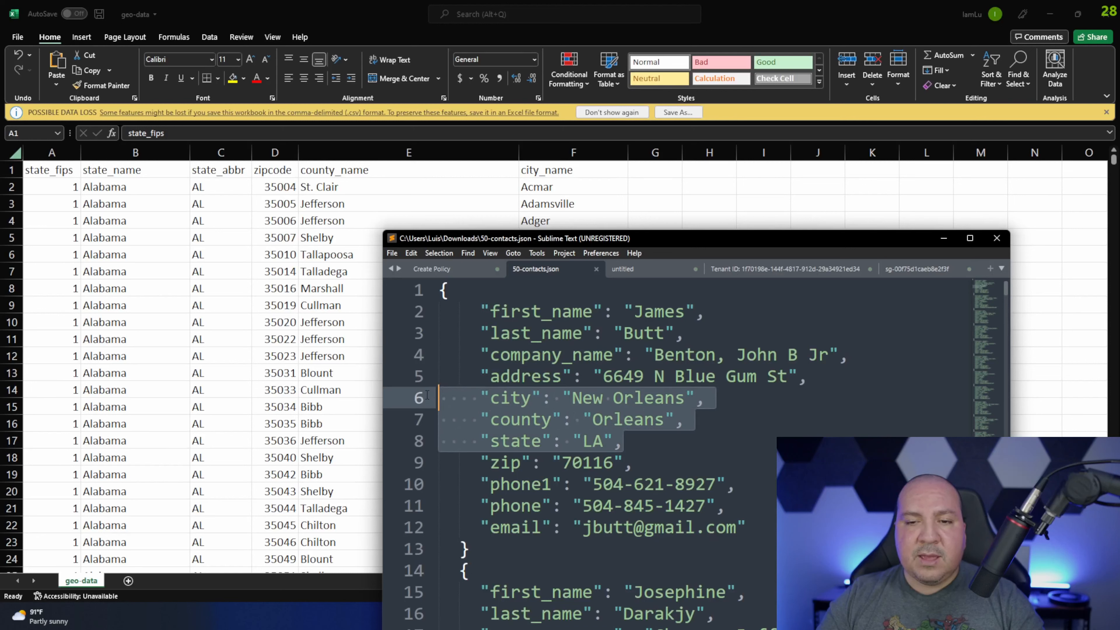
left_click(696, 422)
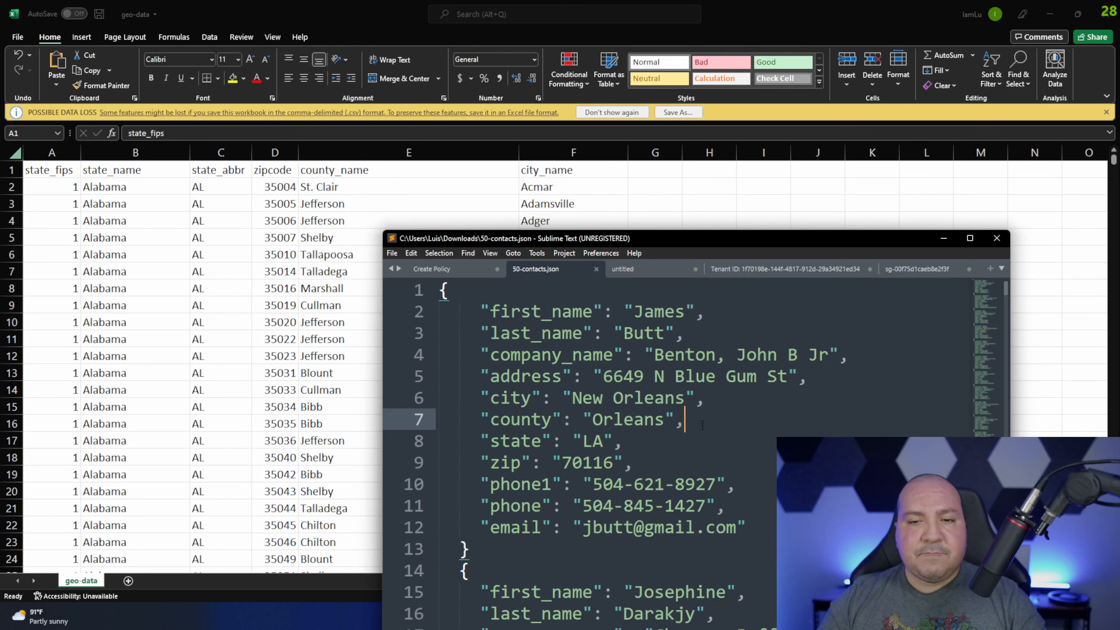
double_click(536, 441)
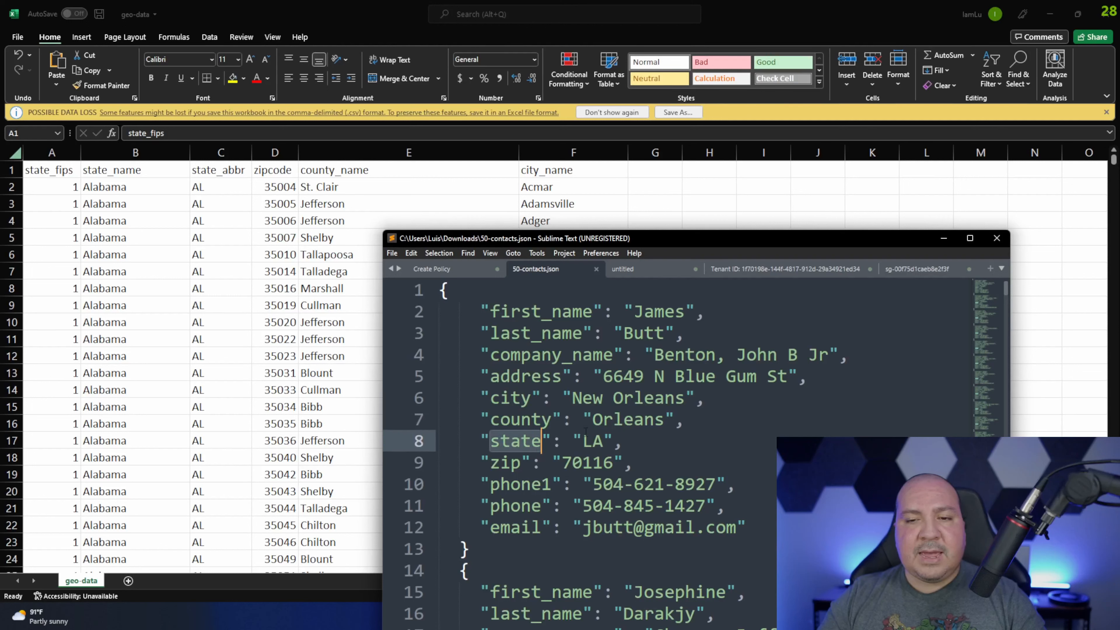
left_click(604, 441)
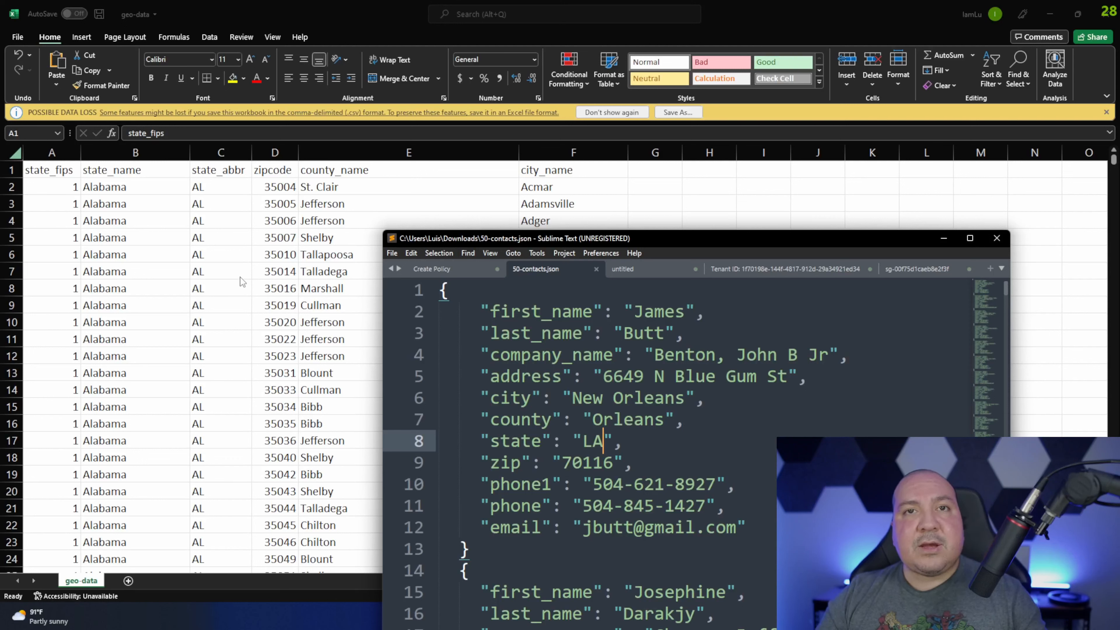
double_click(605, 463)
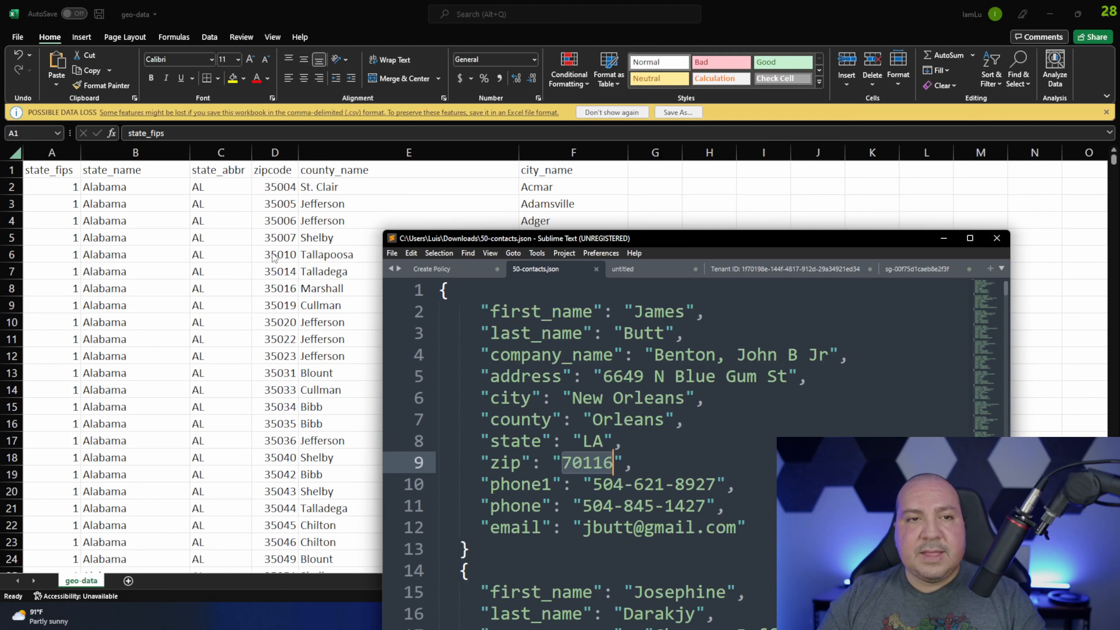
left_click_drag(639, 436, 460, 400)
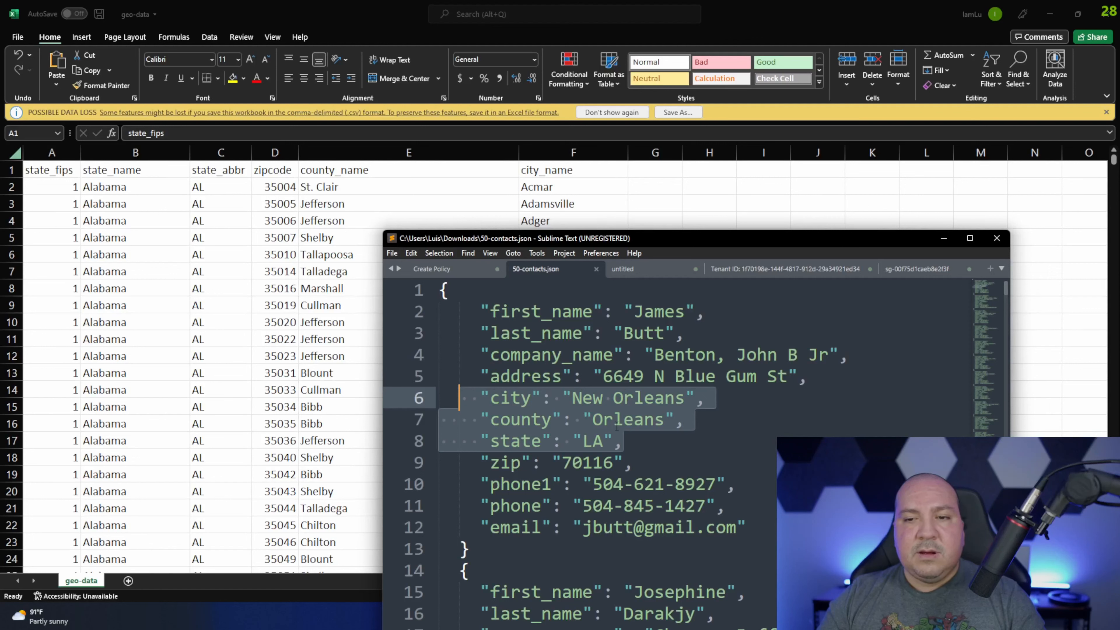
left_click(612, 419)
left_click_drag(629, 464, 500, 462)
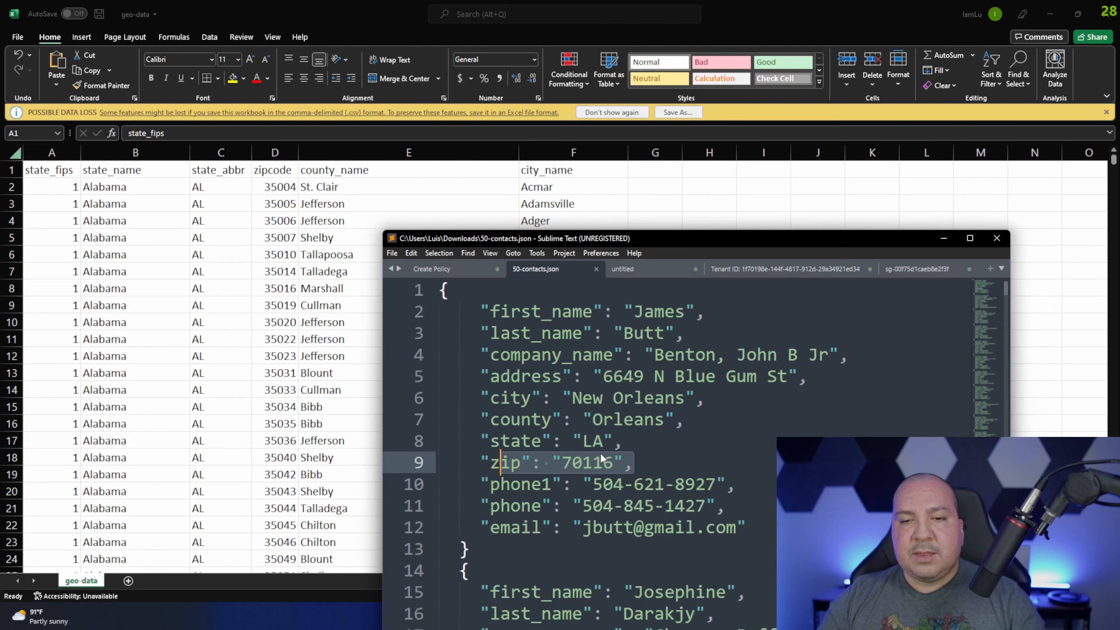
left_click_drag(686, 235, 687, 191)
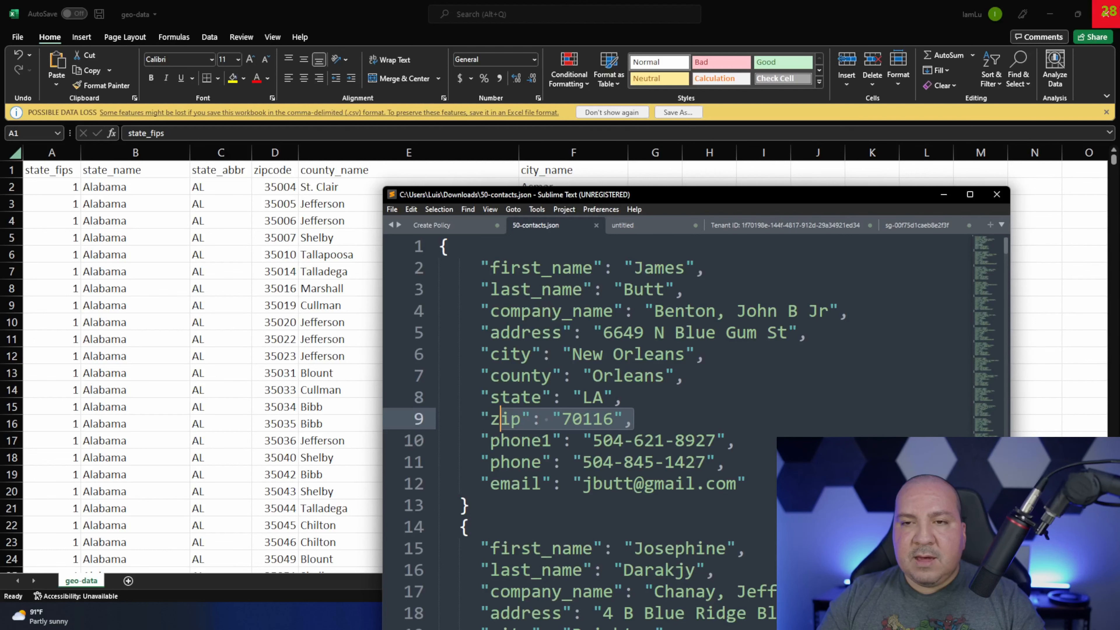
left_click(938, 193)
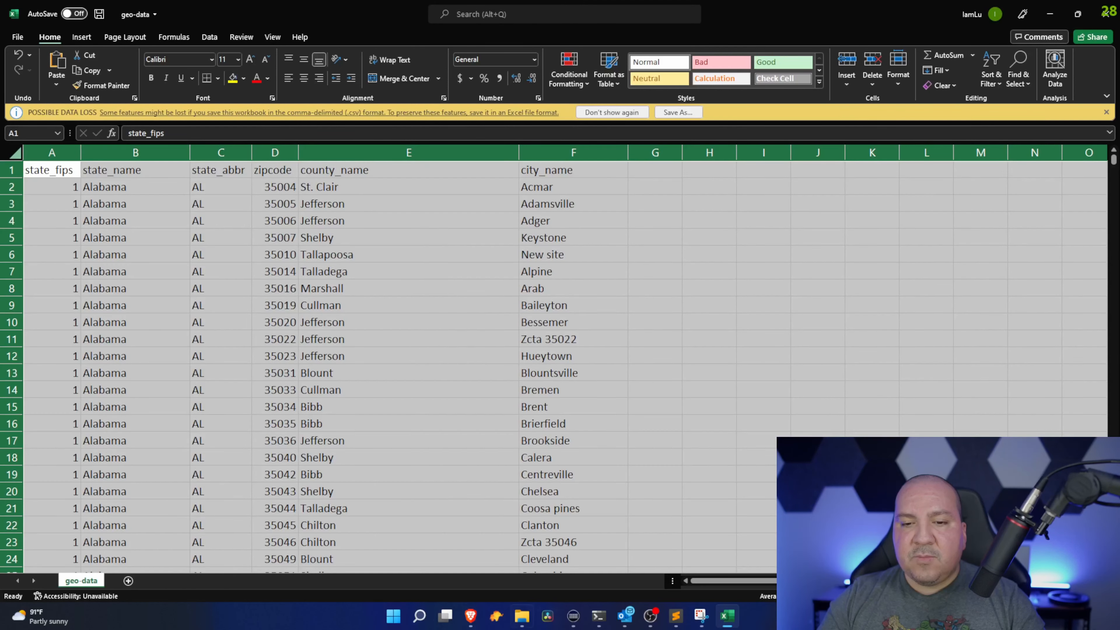
Switch back to the browser, open the AWS Glue console from the Glue Studio page, and launch AWS Glue Studio from there
left_click(470, 615)
left_click(311, 431)
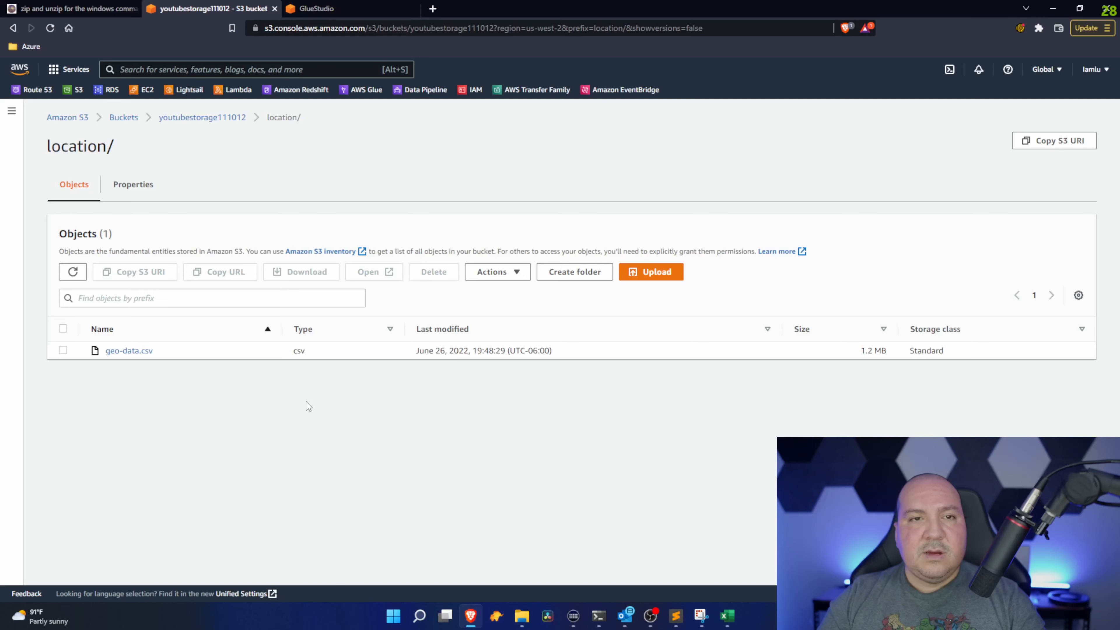
left_click(341, 9)
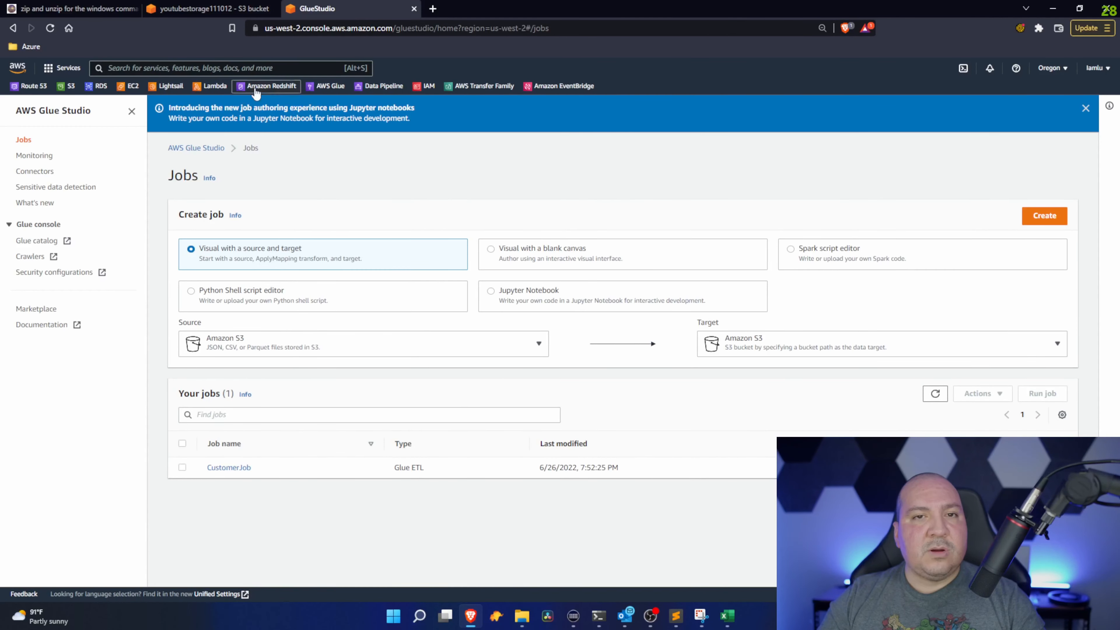
left_click(327, 88)
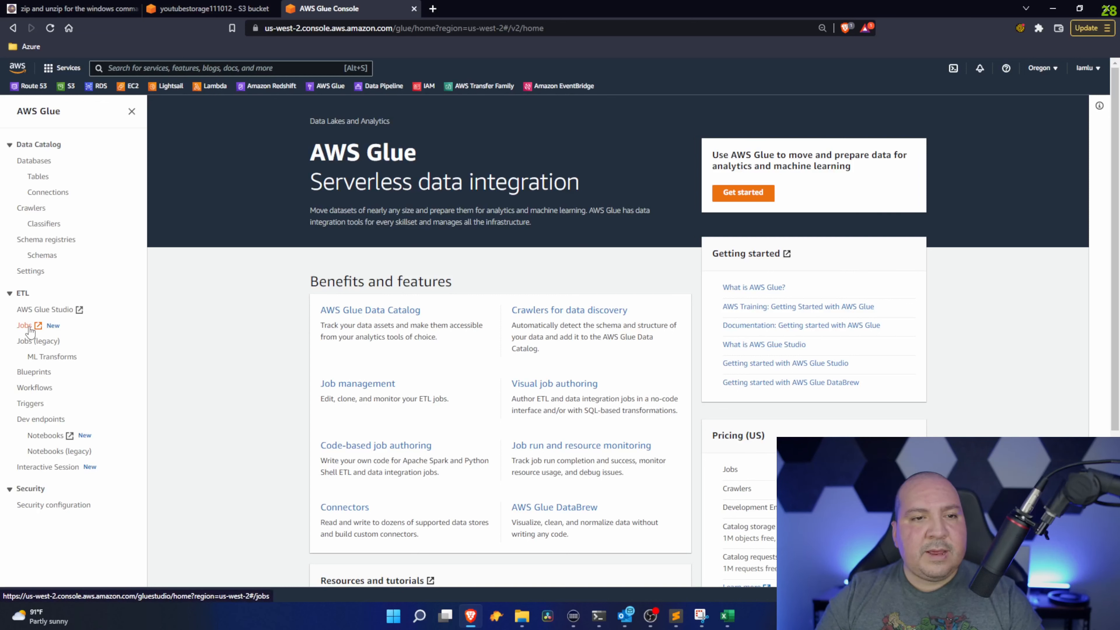
left_click(51, 313)
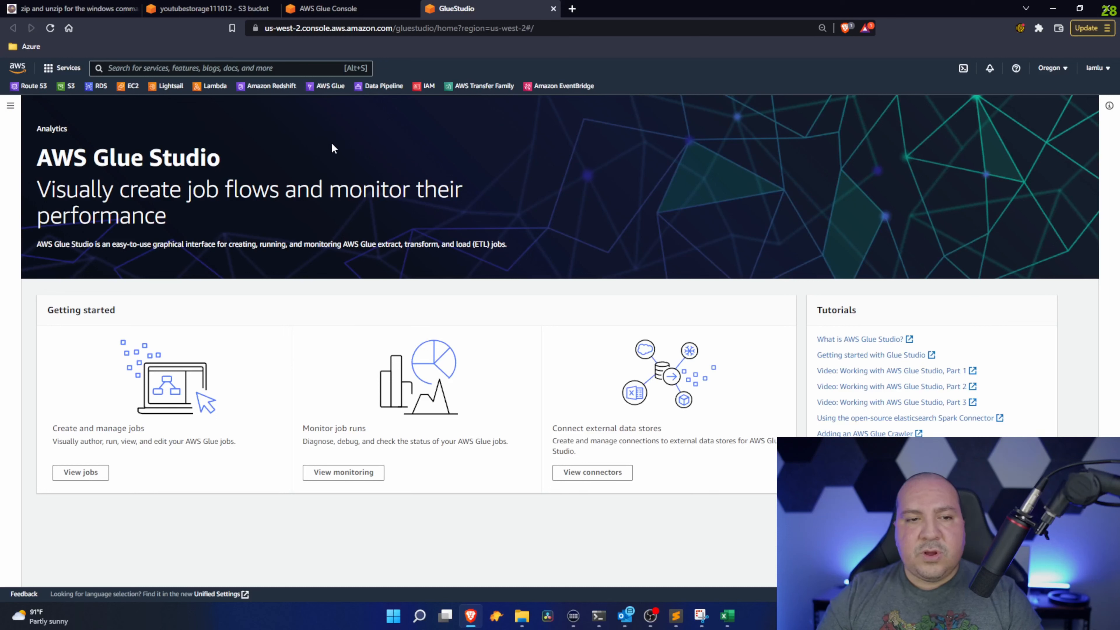
Create a visual job with a source and target on the Jobs page, using Amazon S3 for both ends
left_click(10, 106)
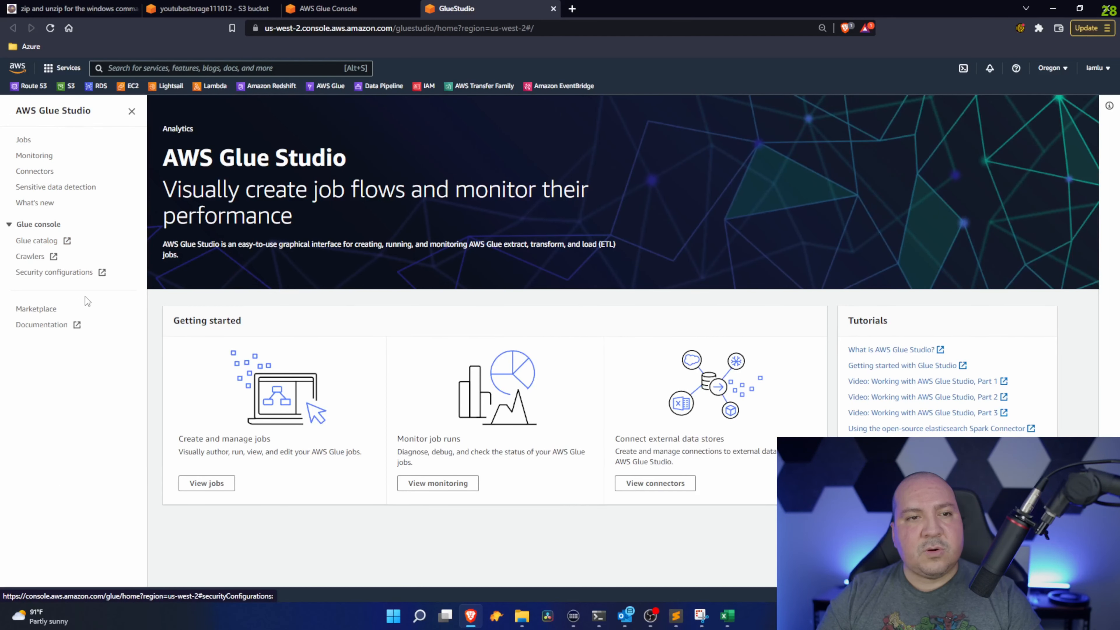
left_click(26, 141)
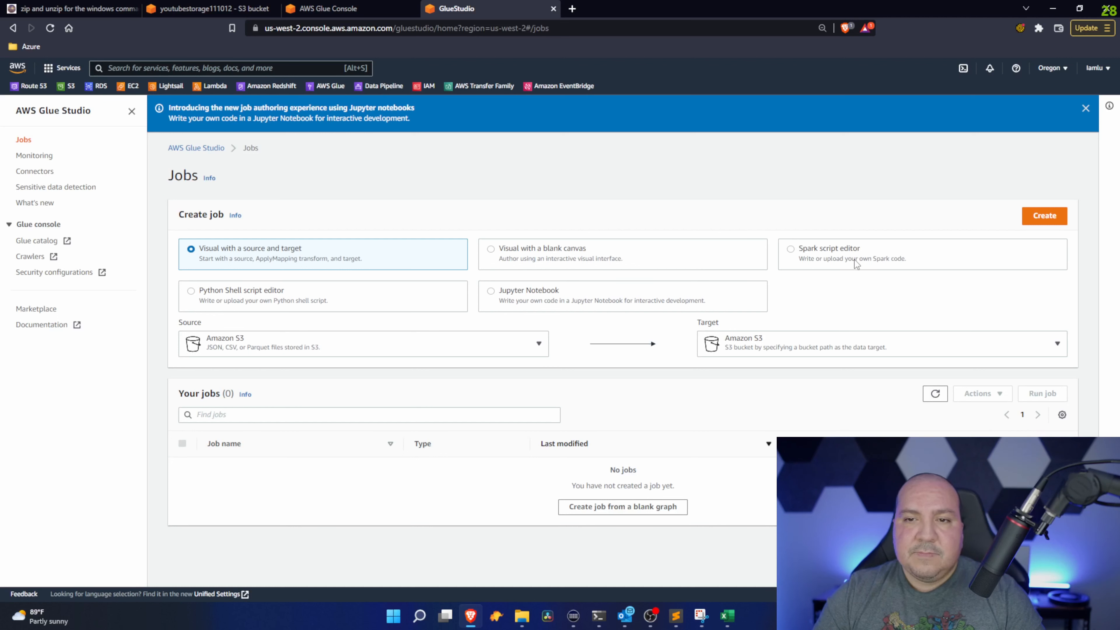
left_click(325, 351)
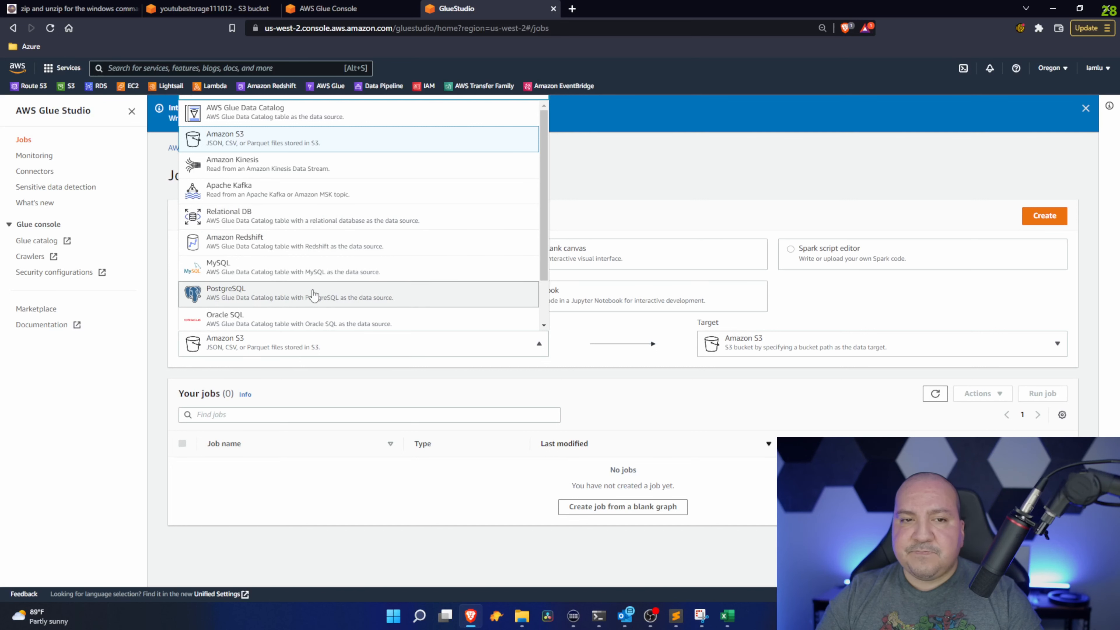
scroll(314, 294, "down", 1)
scroll(314, 295, "up", 1)
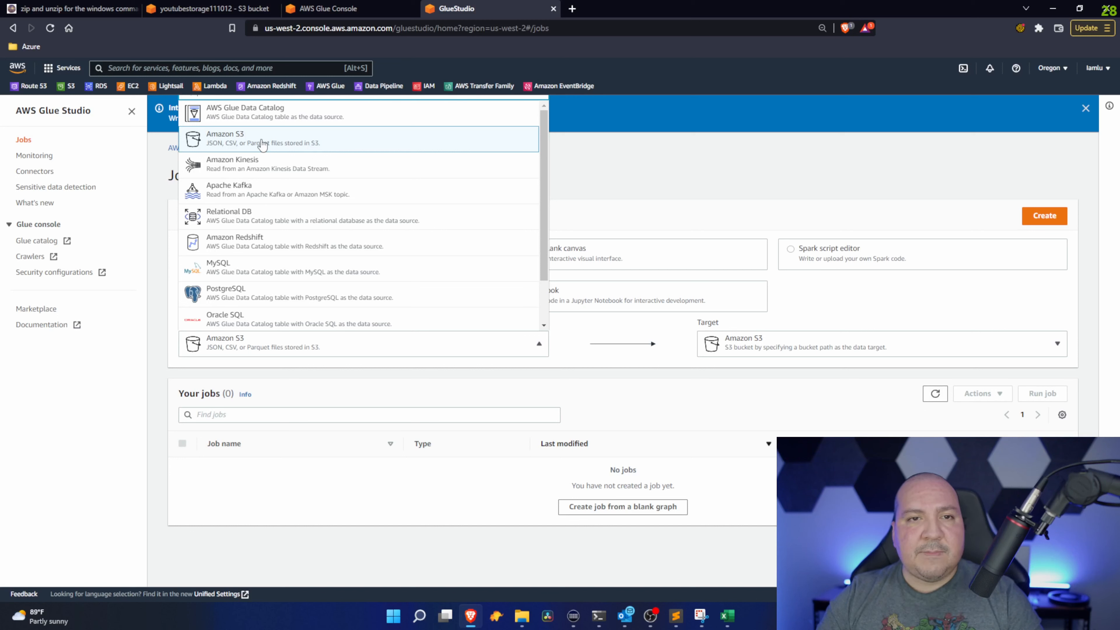
left_click(261, 144)
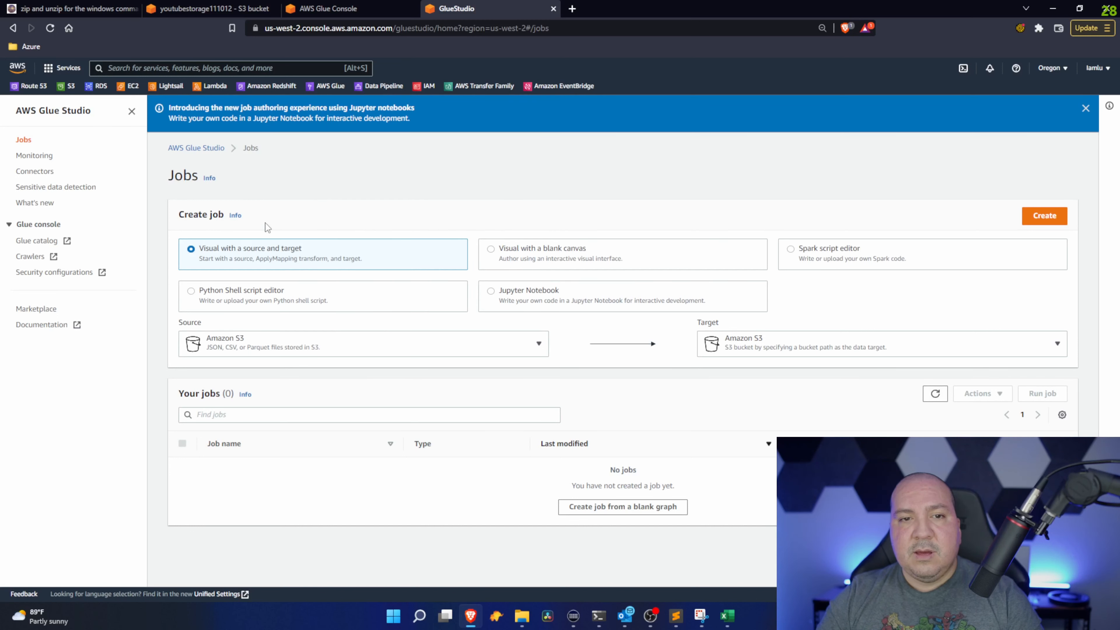
left_click(781, 350)
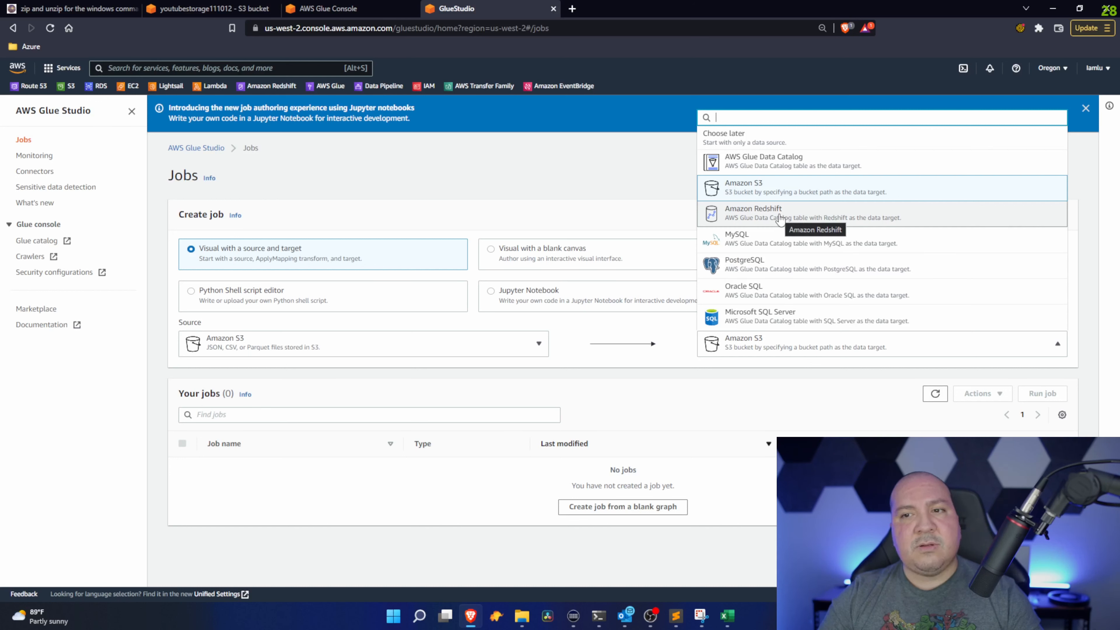
left_click(777, 194)
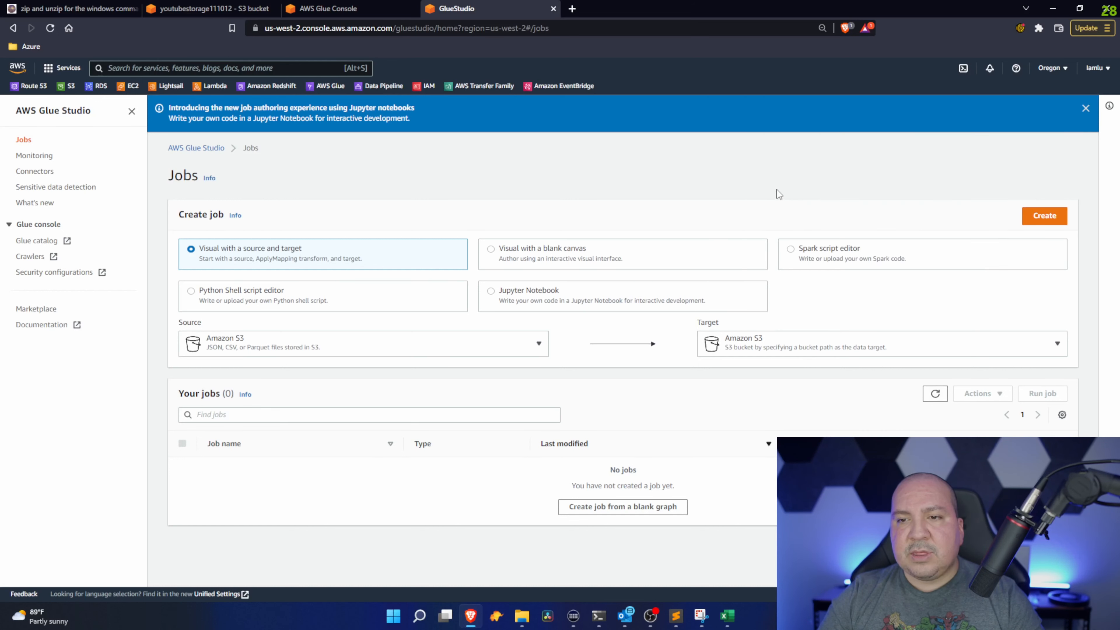
left_click(1042, 220)
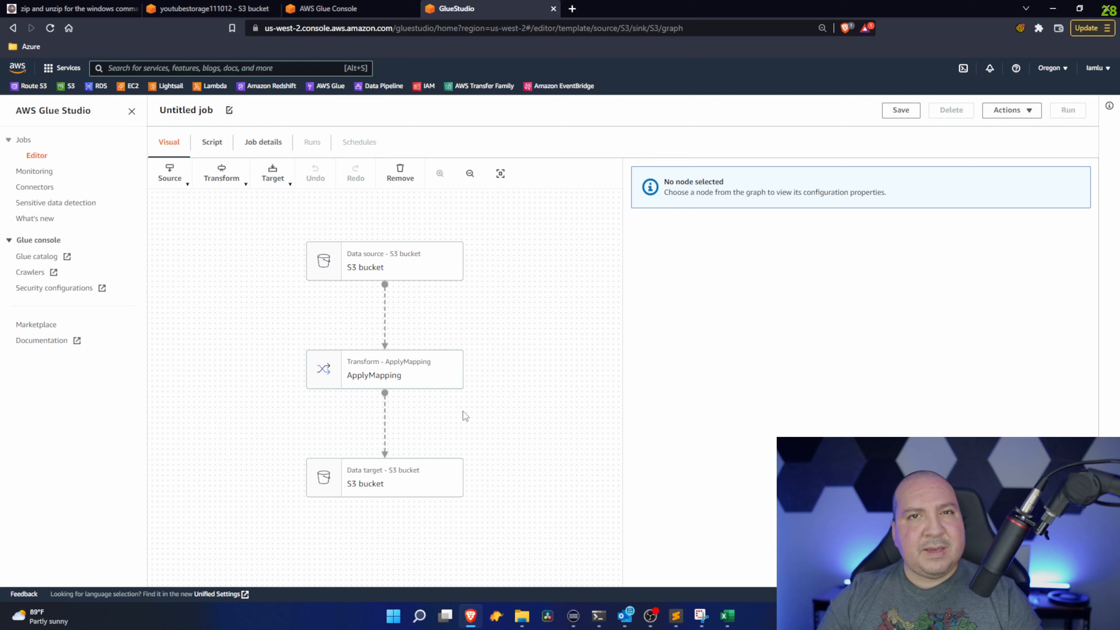
Look through the job's three nodes, and remove the S3 bucket data target and the ApplyMapping transform from the graph
left_click(359, 270)
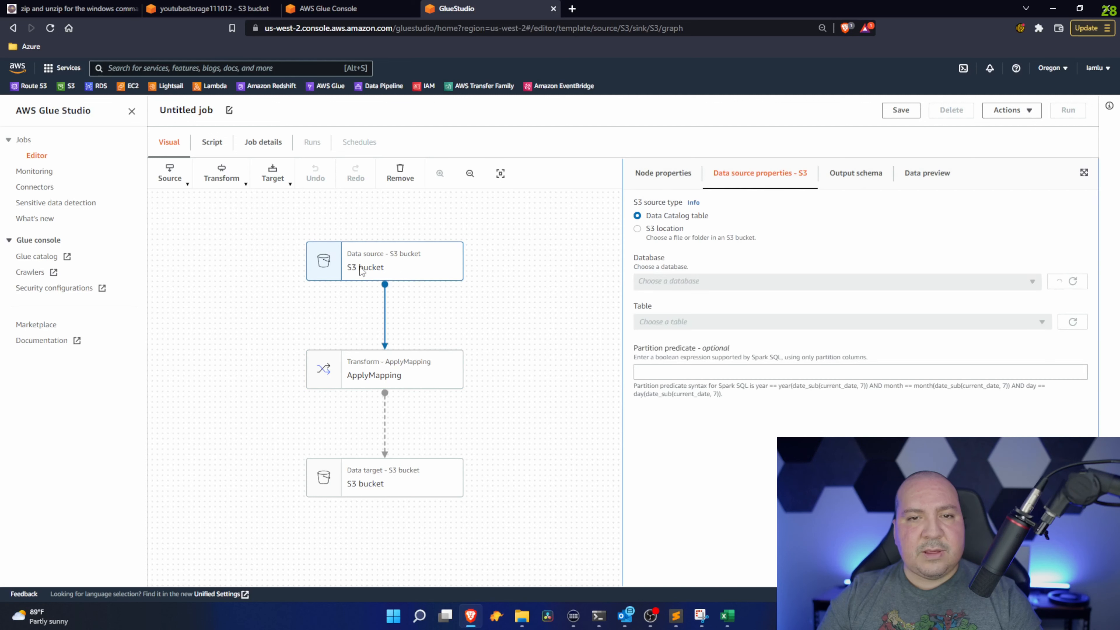
left_click(396, 380)
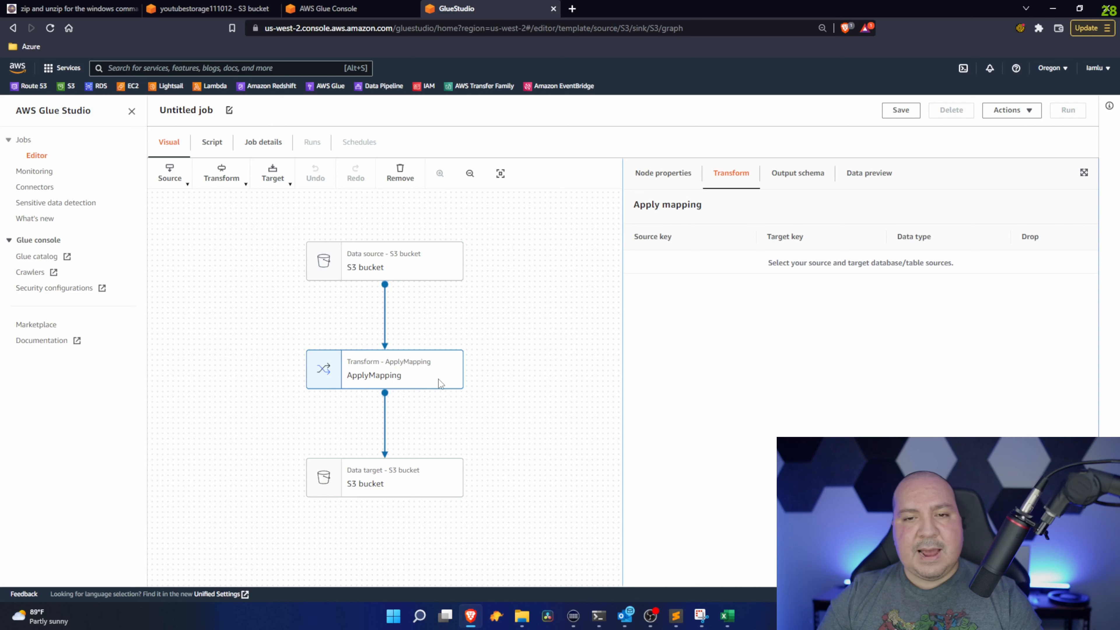
left_click(417, 485)
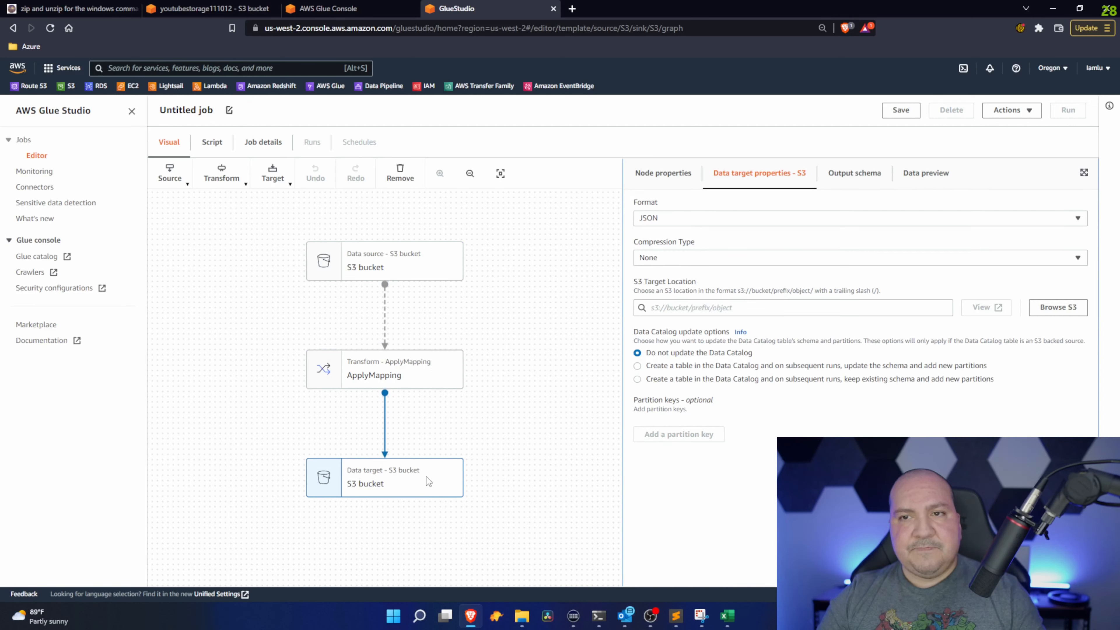
left_click(400, 173)
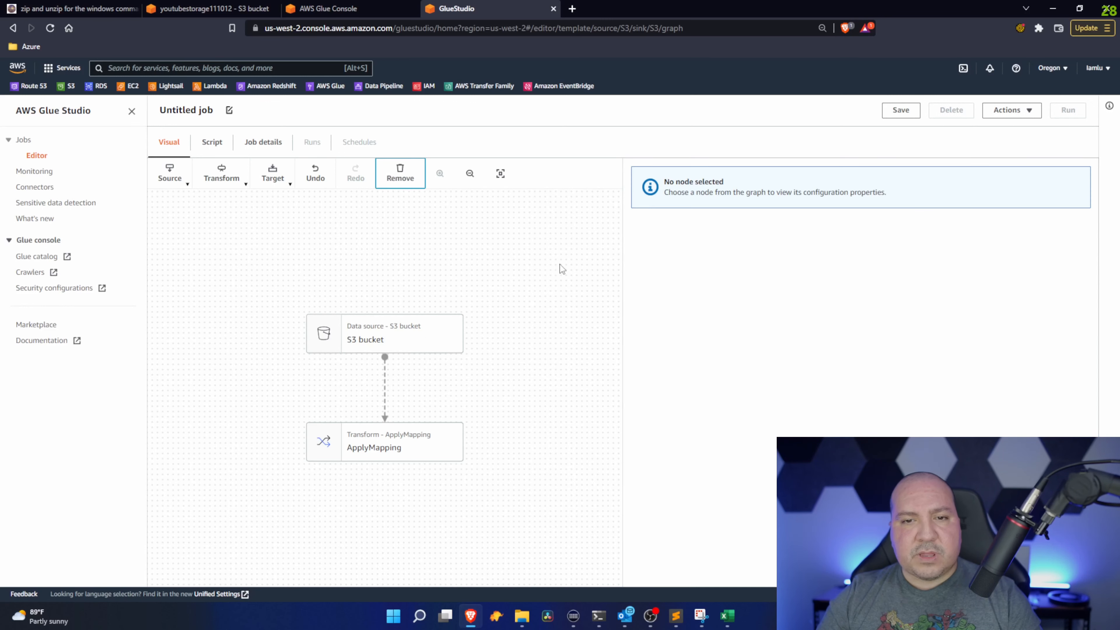
left_click(366, 438)
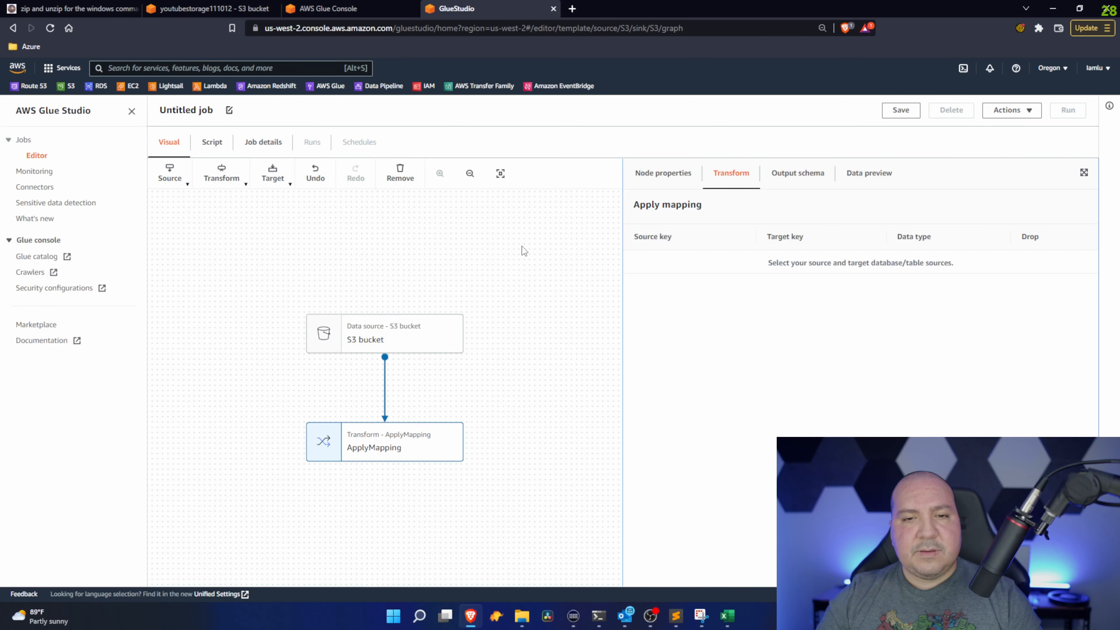
left_click(400, 174)
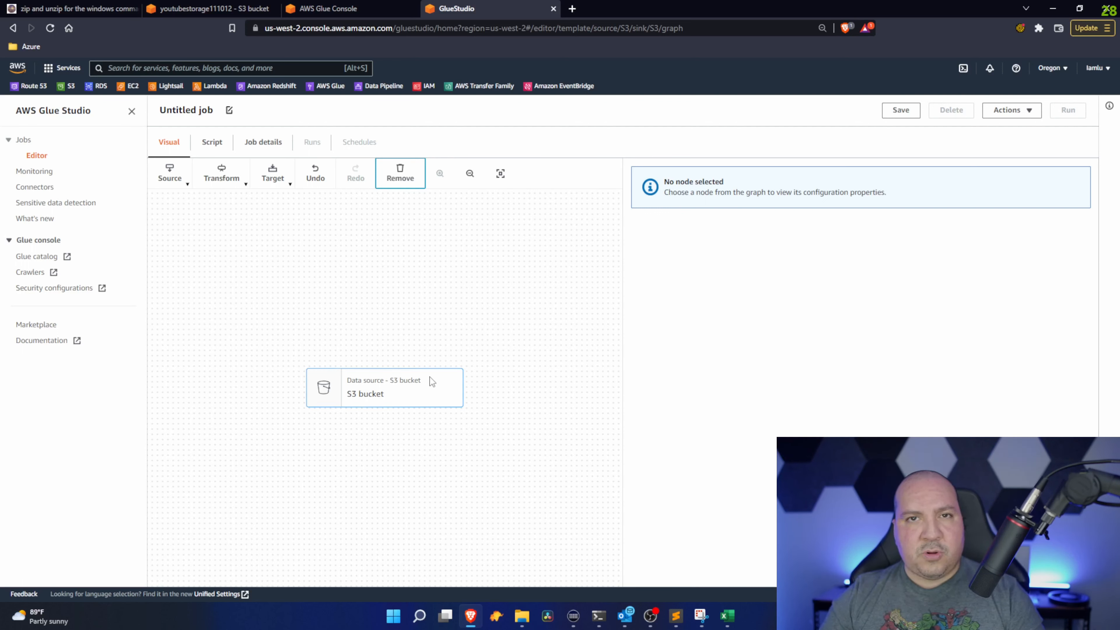
Set the S3 bucket source to an S3 location pointing at the customer/ folder in the youtubestorage111012 bucket
left_click(422, 384)
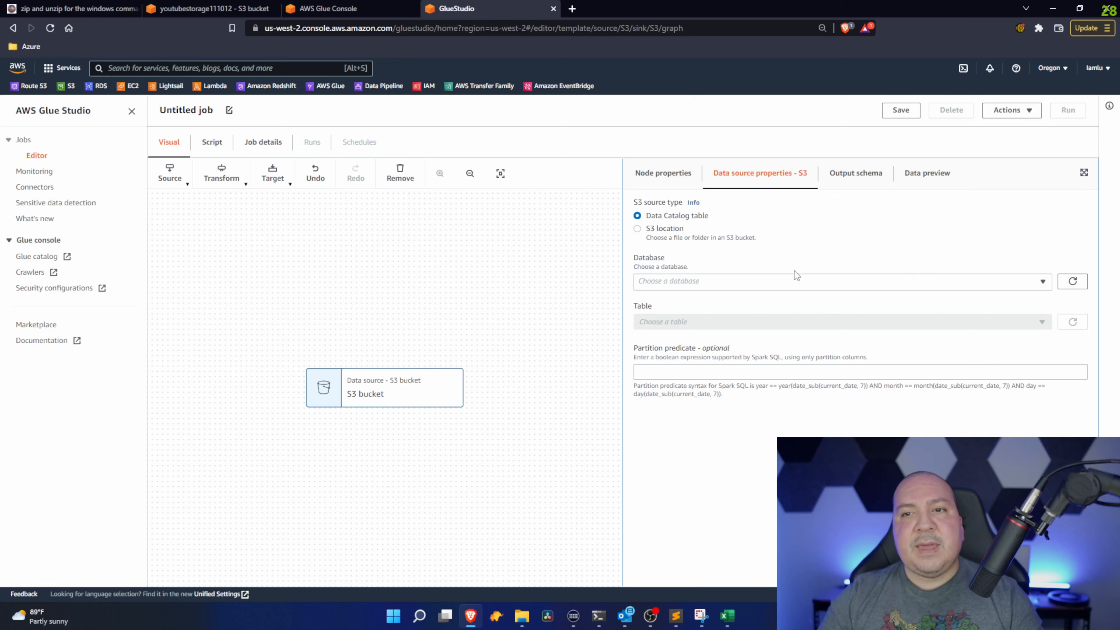
left_click(639, 230)
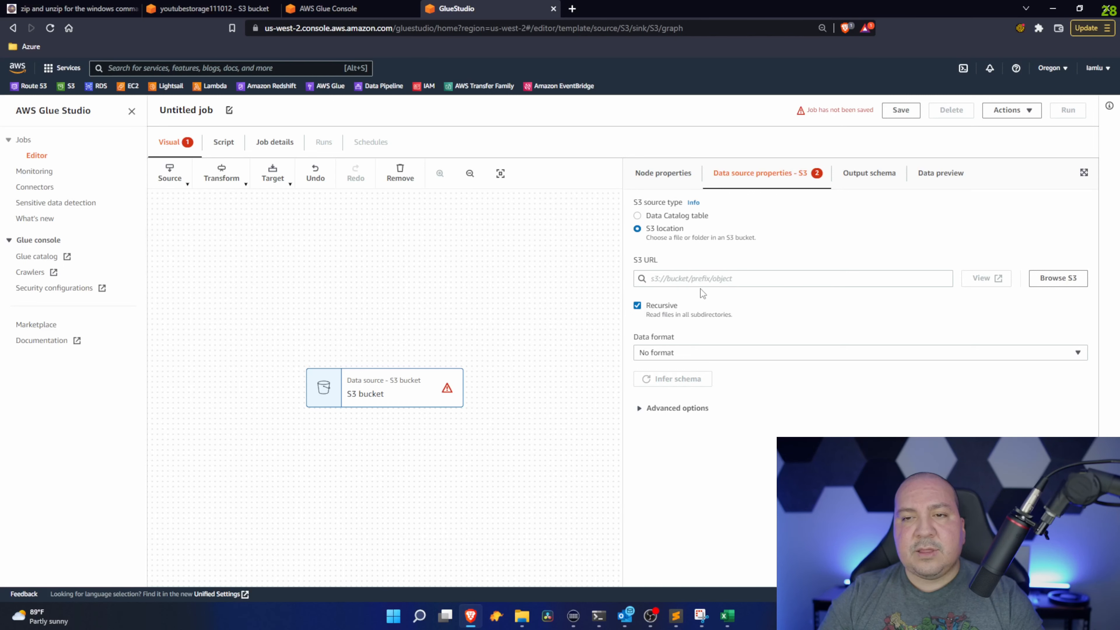
left_click(1066, 278)
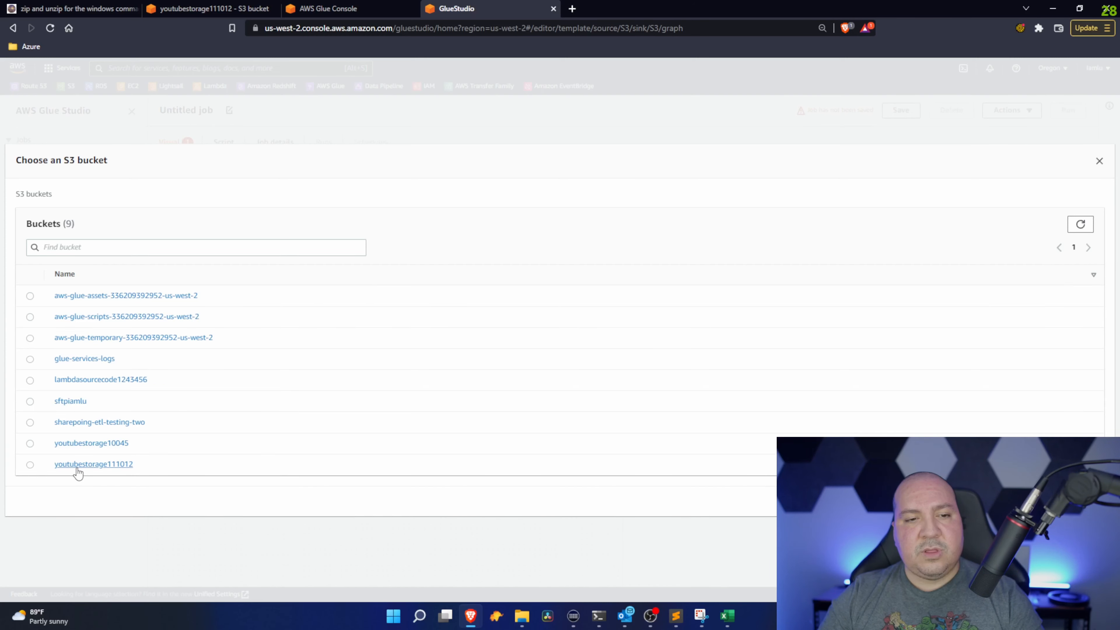
left_click(119, 469)
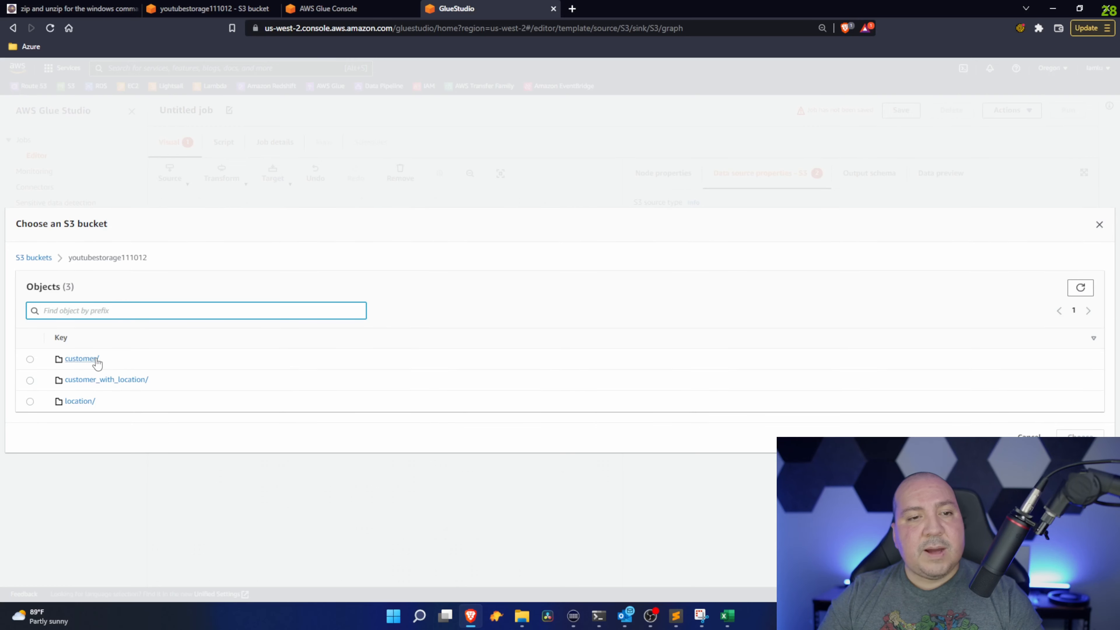
left_click(79, 360)
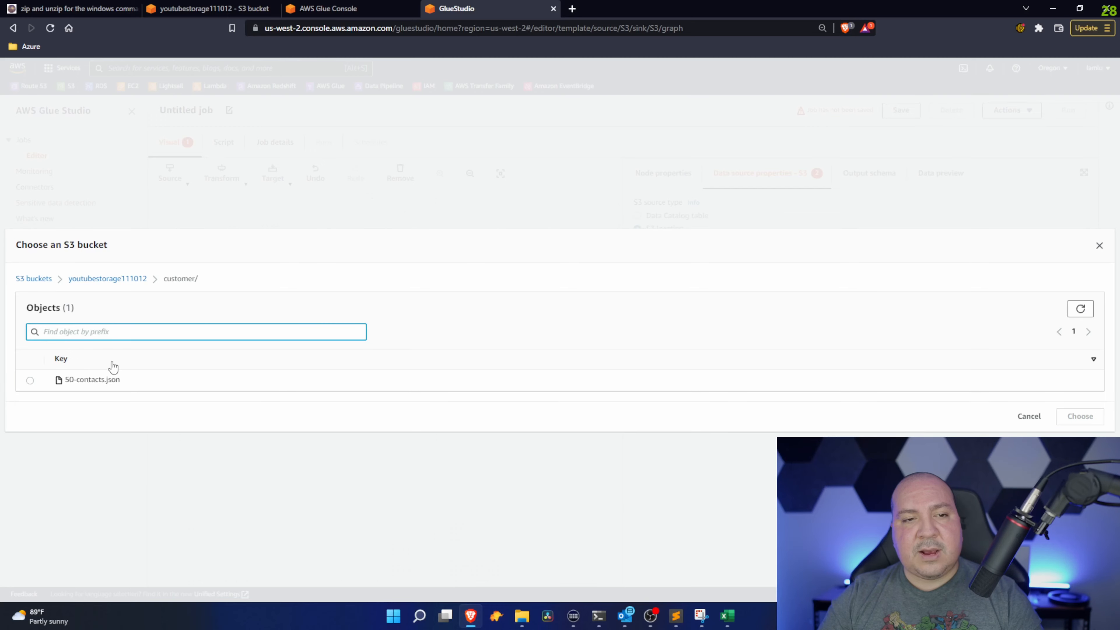
left_click(117, 280)
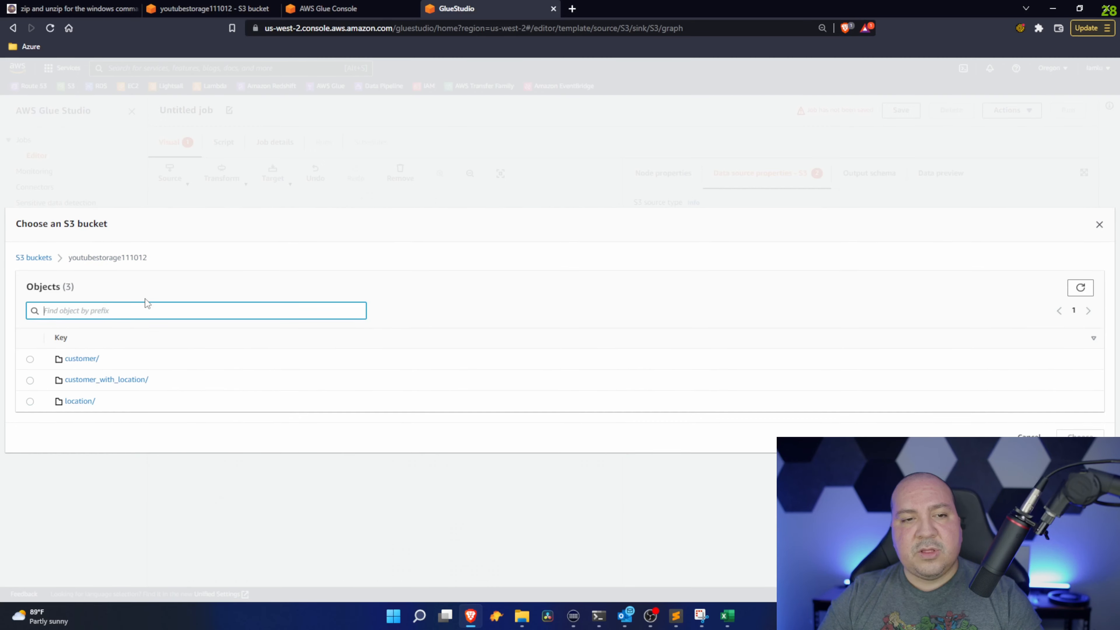
left_click(30, 359)
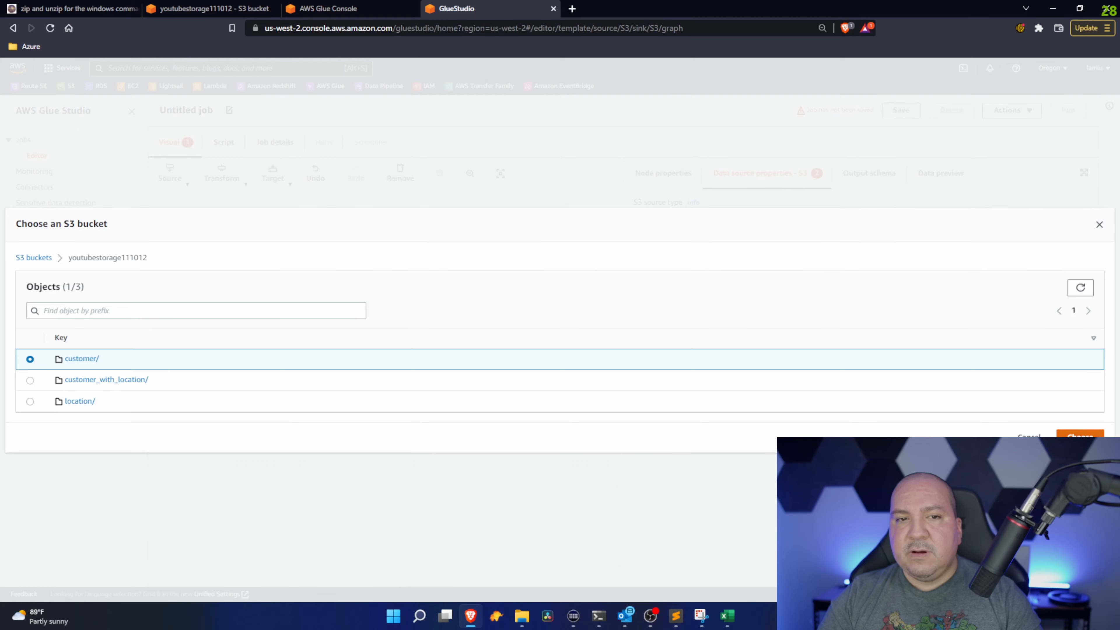
left_click(1079, 438)
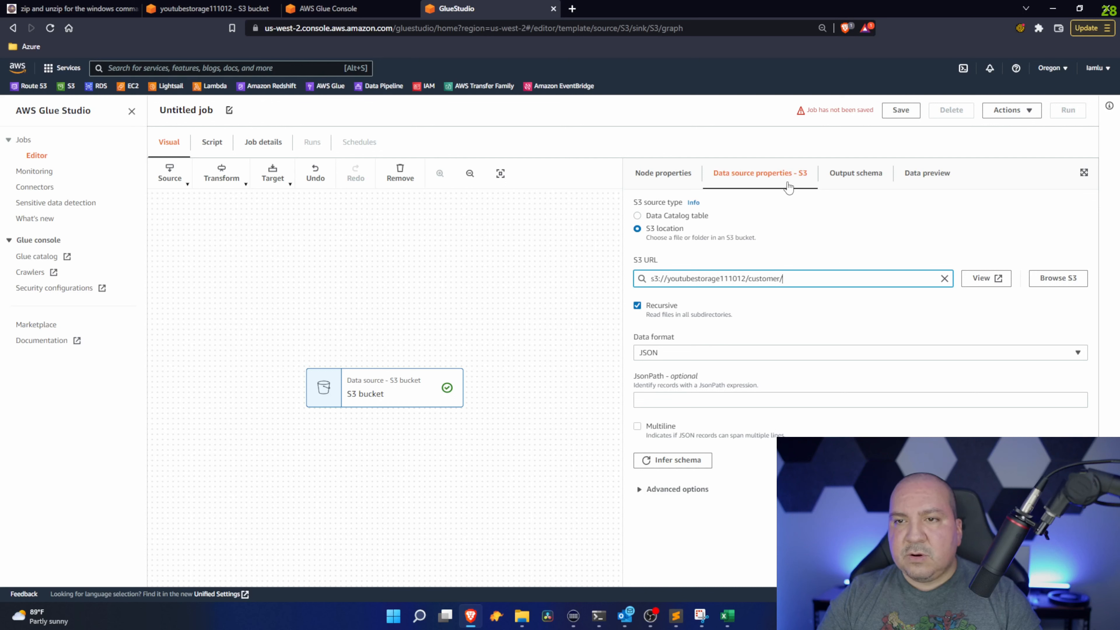
Check the customer source's output schema and add a second Amazon S3 data source to the graph
left_click(849, 179)
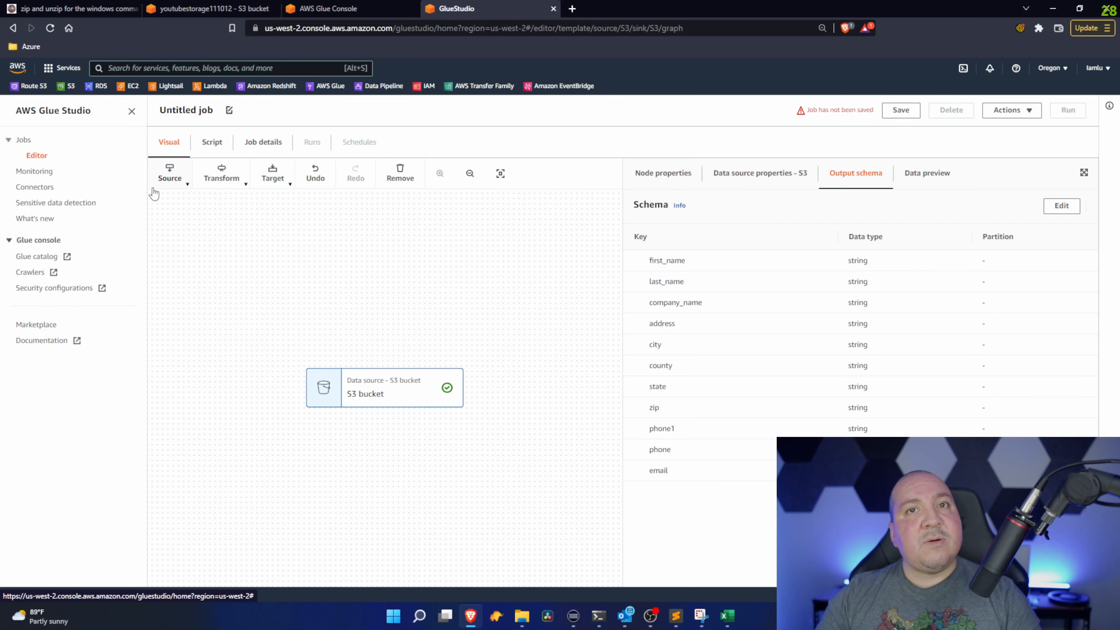
left_click(174, 178)
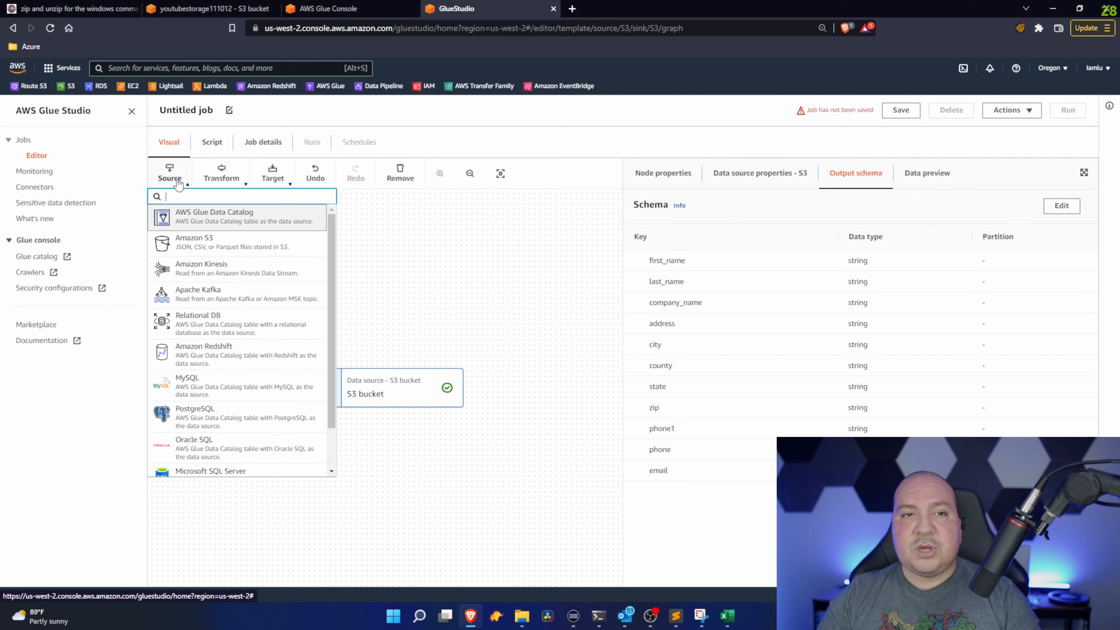
left_click(230, 252)
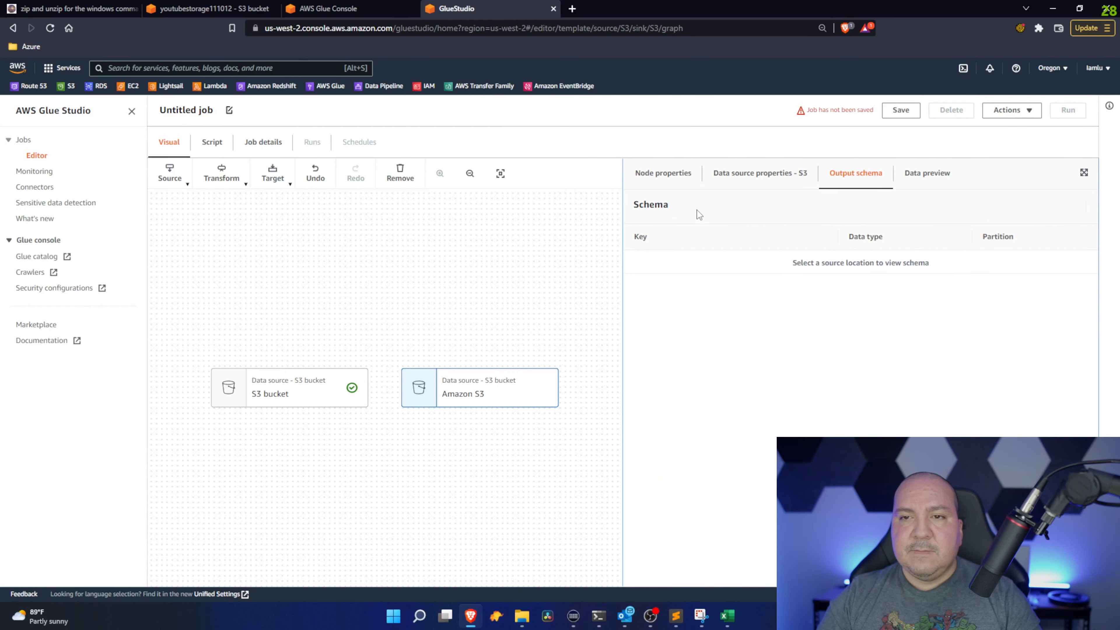
Rename the original S3 bucket source node, which reads the customer folder, as Customer Bucket
left_click(280, 397)
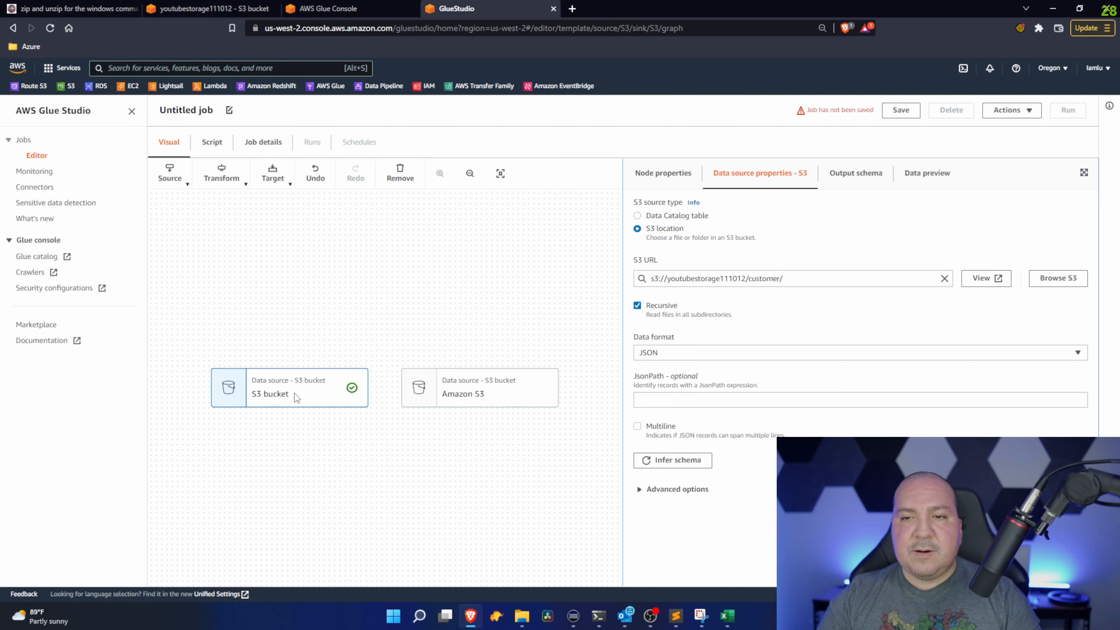
left_click_drag(294, 393, 439, 346)
scroll(567, 465, "right", 5)
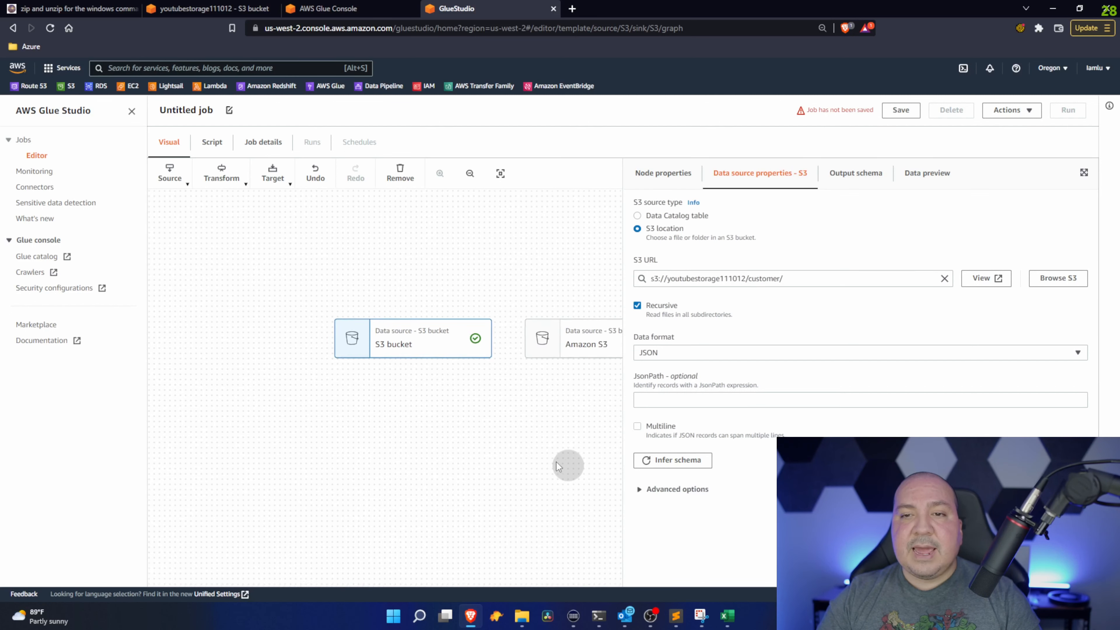
left_click(656, 176)
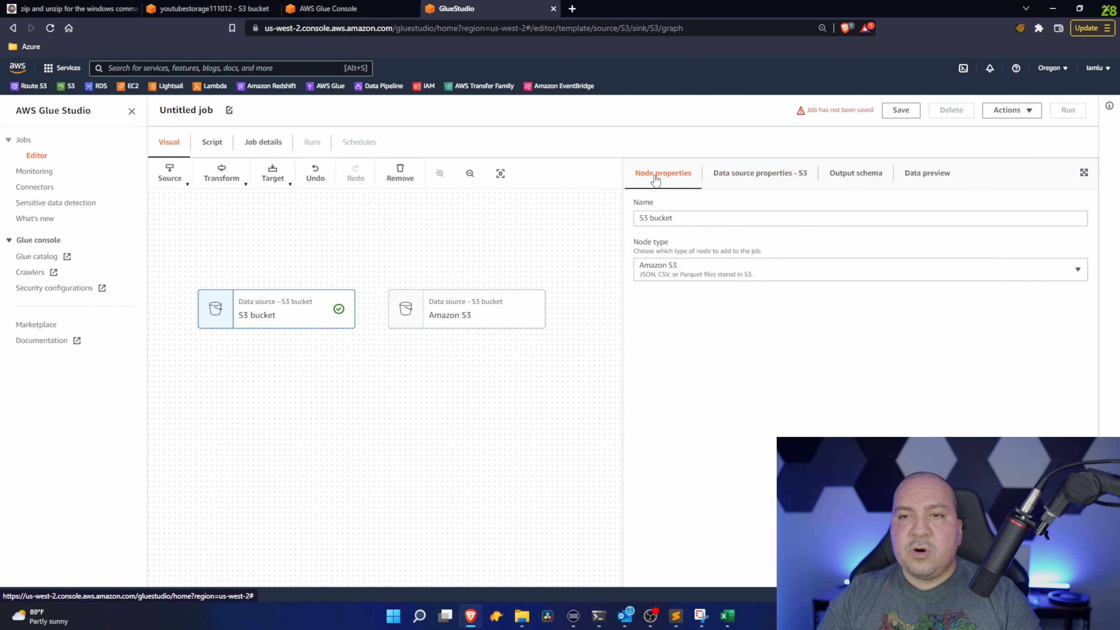
triple_click(692, 220)
type("Customer")
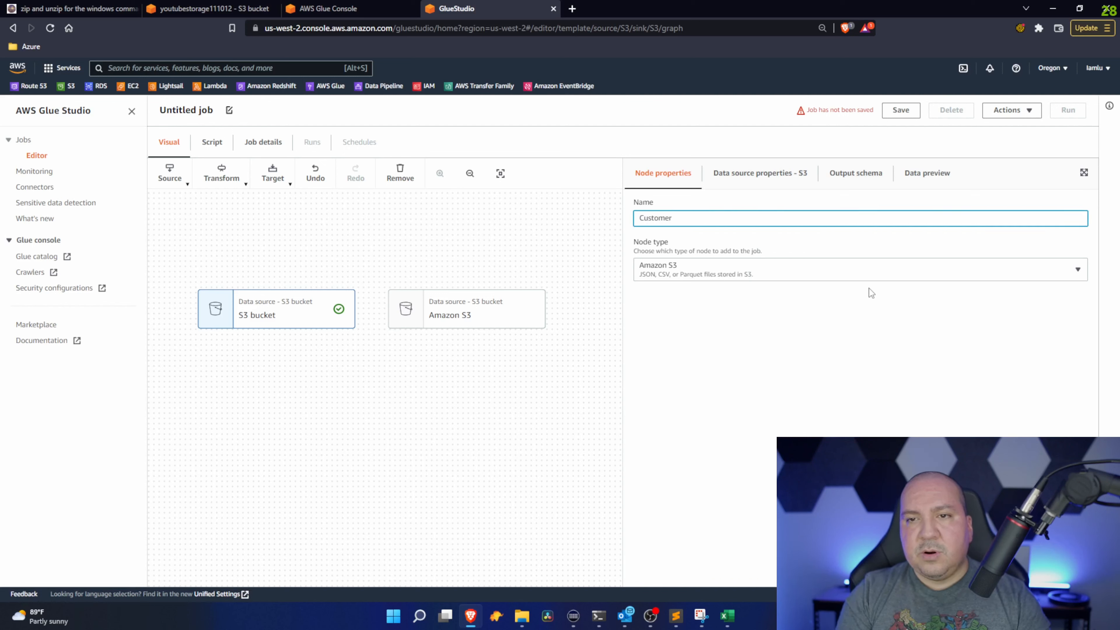
type(" Bucke")
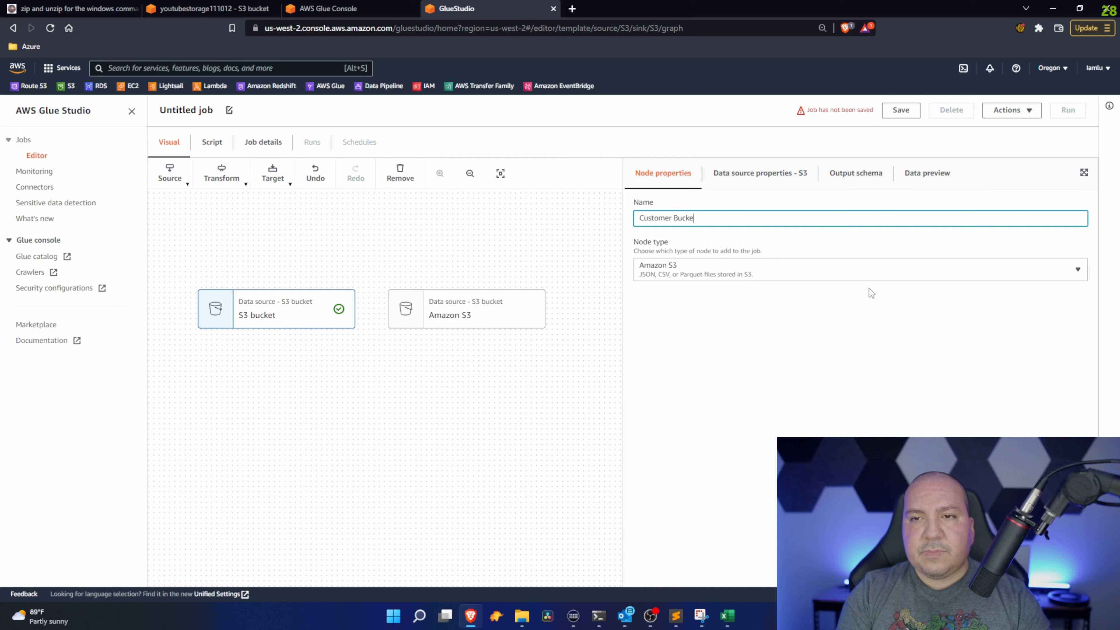
type("t")
left_click(865, 349)
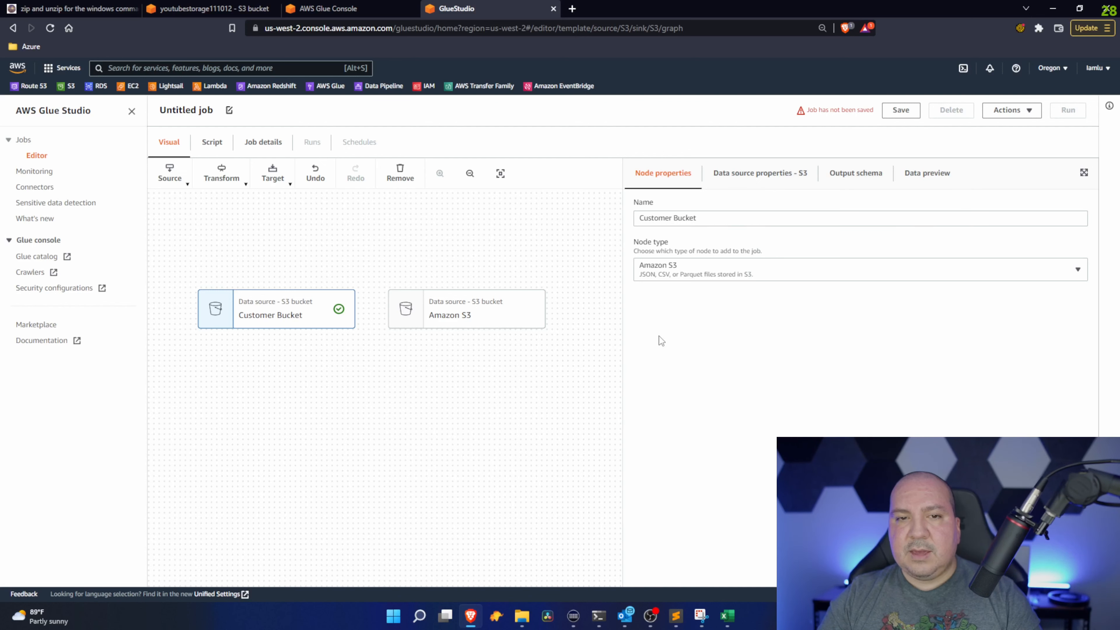
Rename the second Amazon S3 source node as Geo Location Bucket
left_click(514, 315)
left_click(664, 182)
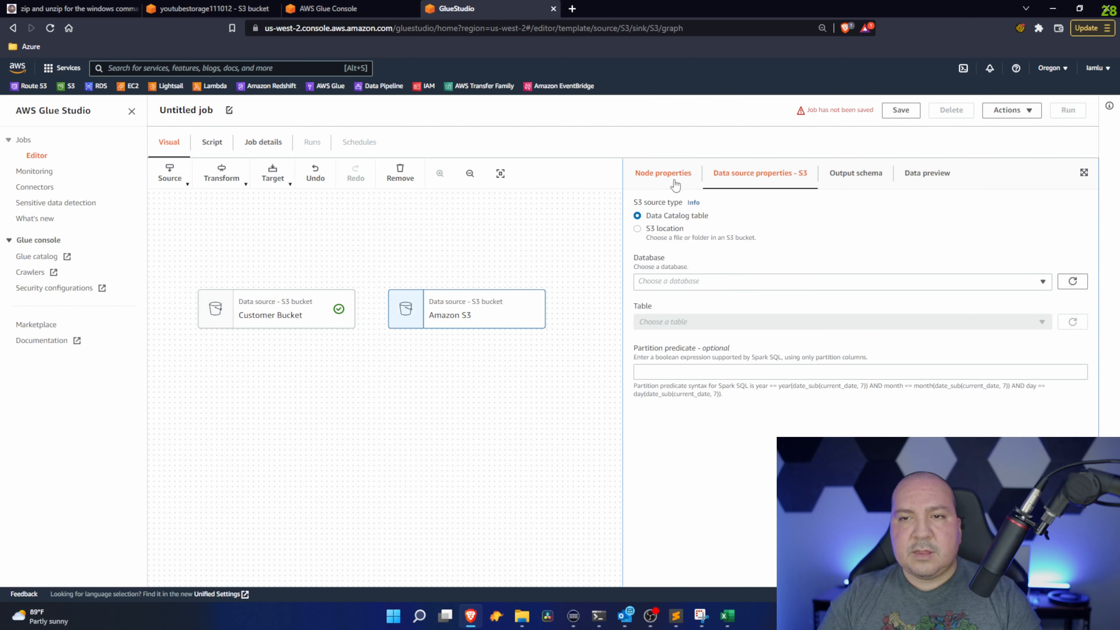
left_click(696, 211)
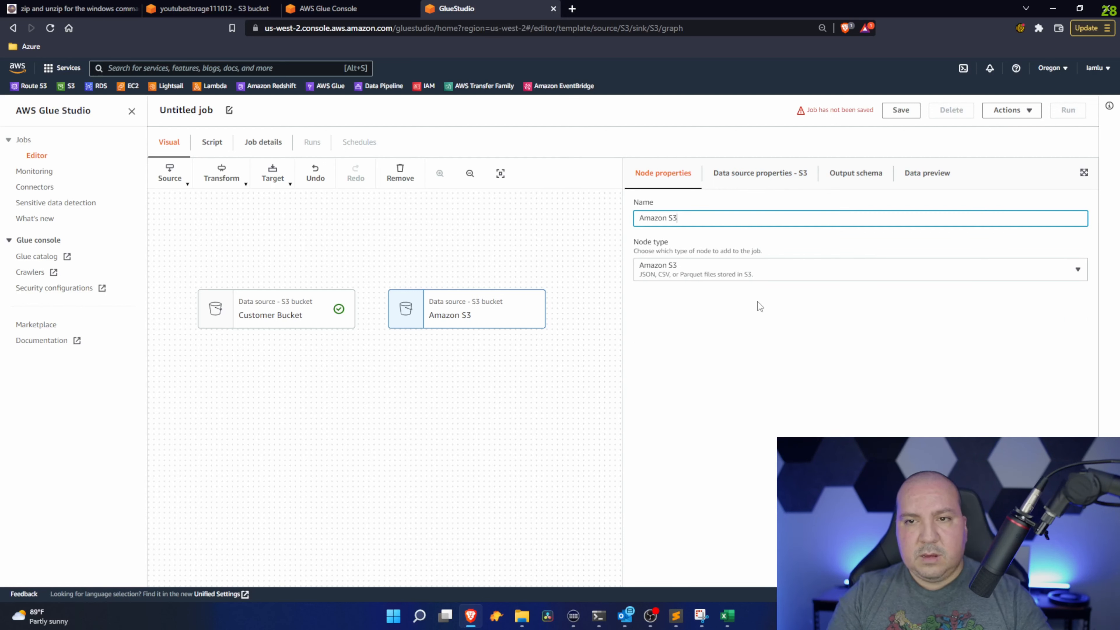
key("ctrl+a")
type("G")
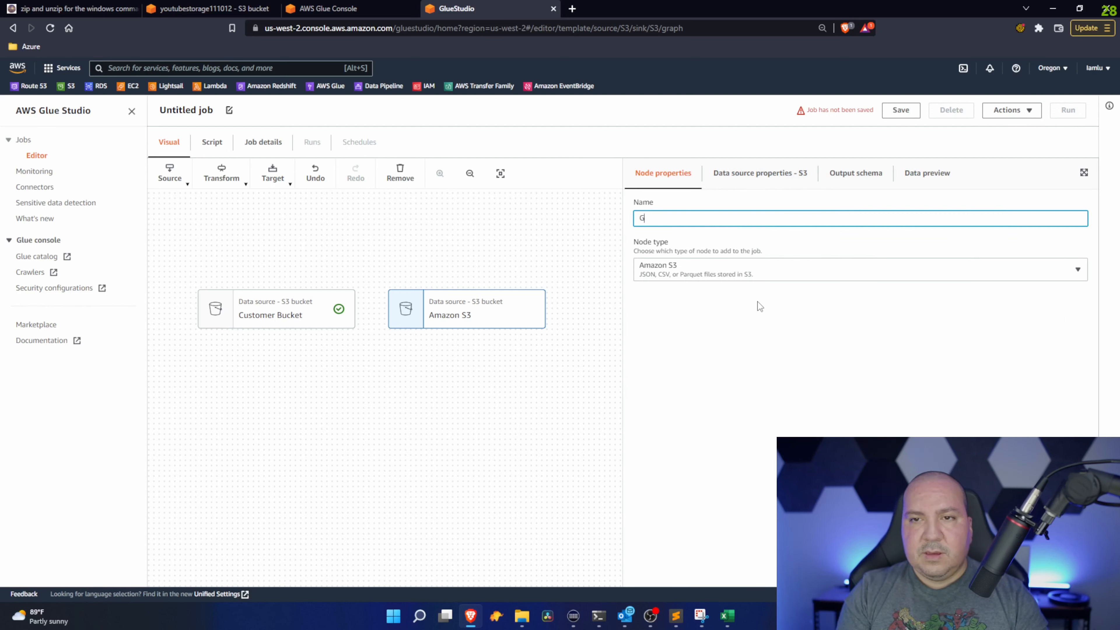
type("eo Location ")
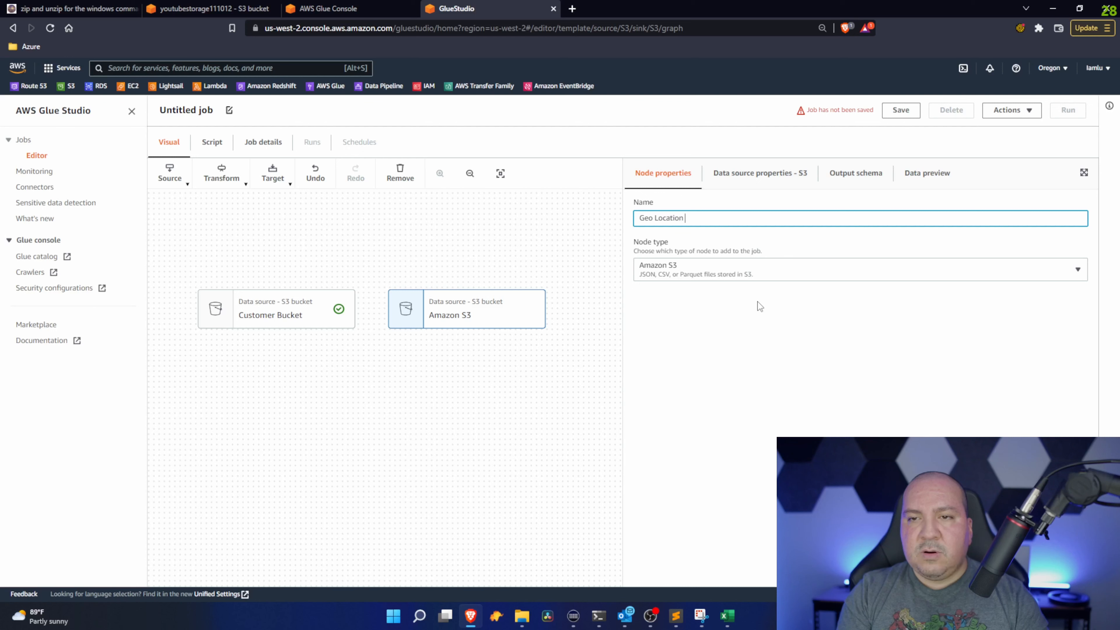
type("Bucket")
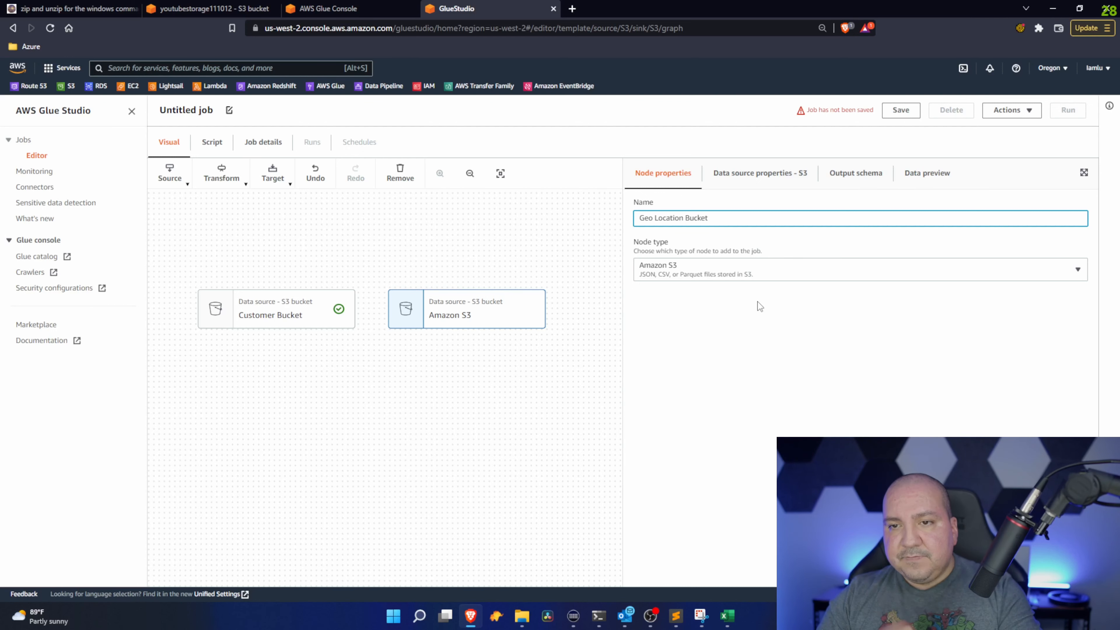
left_click(745, 359)
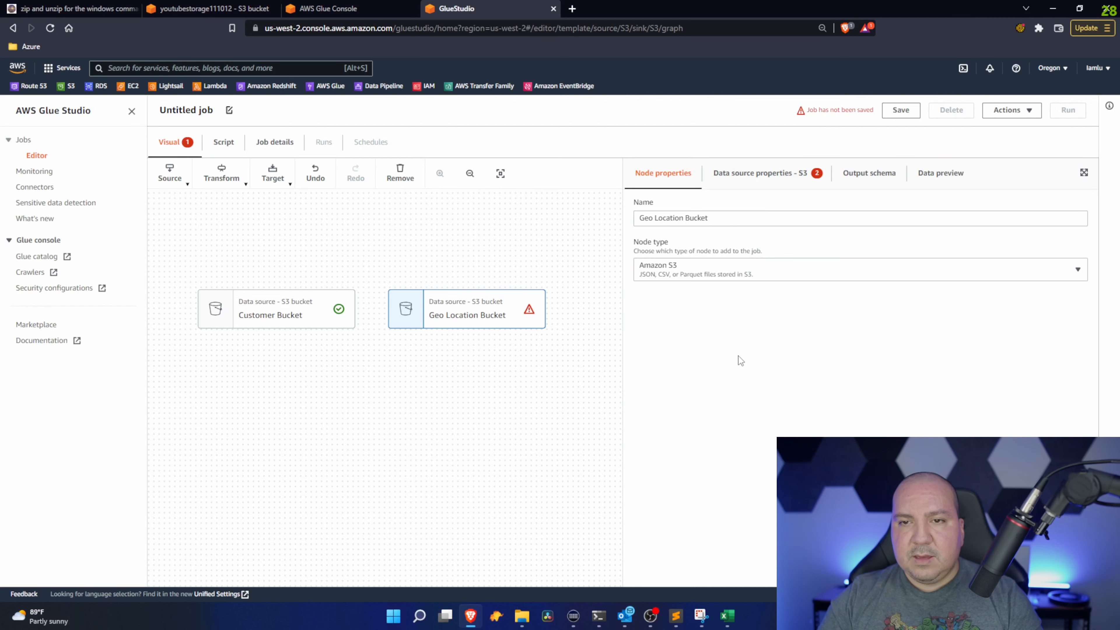
Set the Geo Location Bucket source to an S3 location pointing at the location/ folder in the youtubestorage111012 bucket
left_click(769, 188)
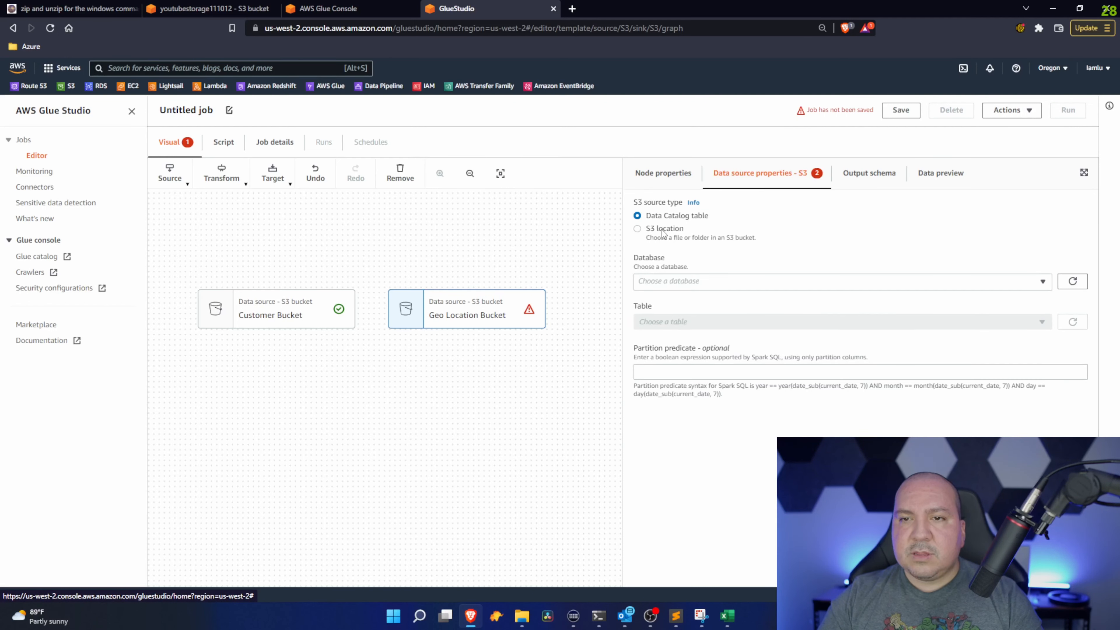
left_click(638, 230)
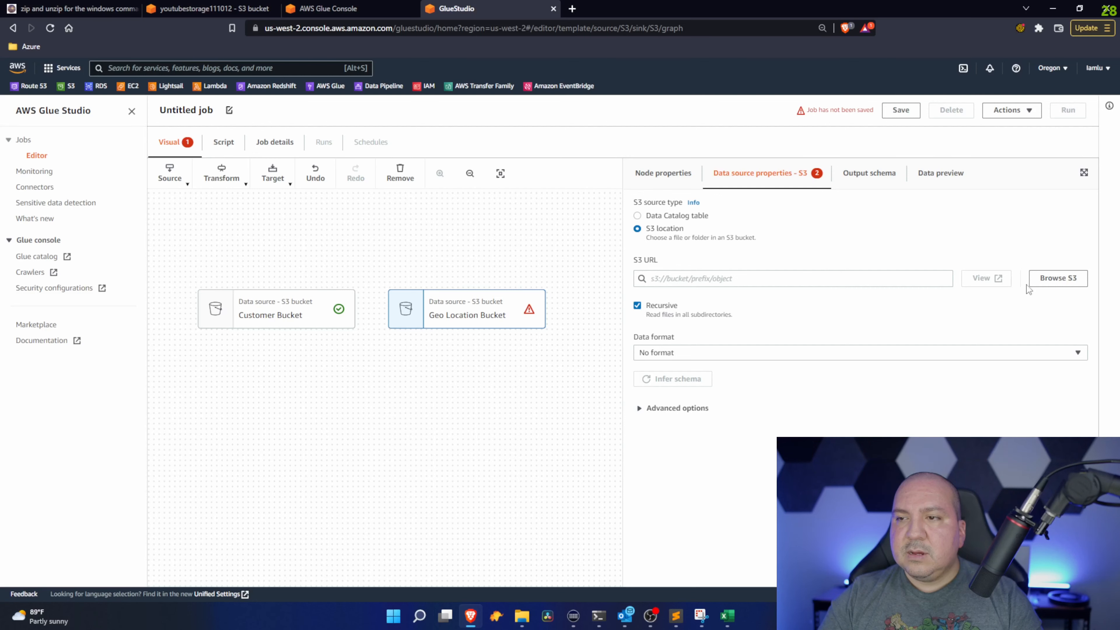
left_click(1055, 284)
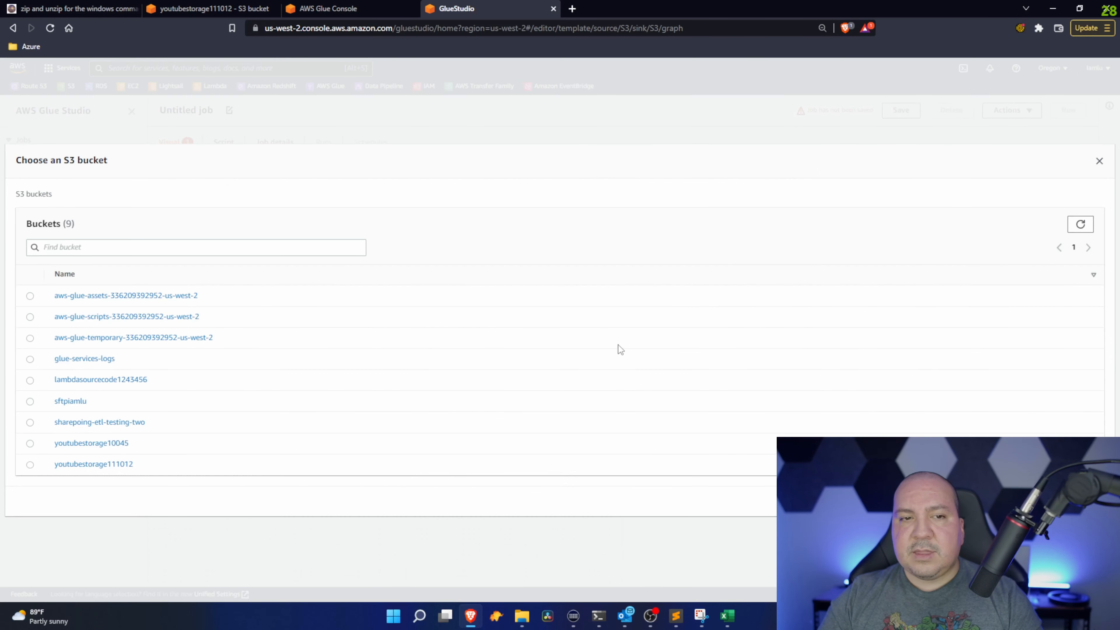
left_click(55, 466)
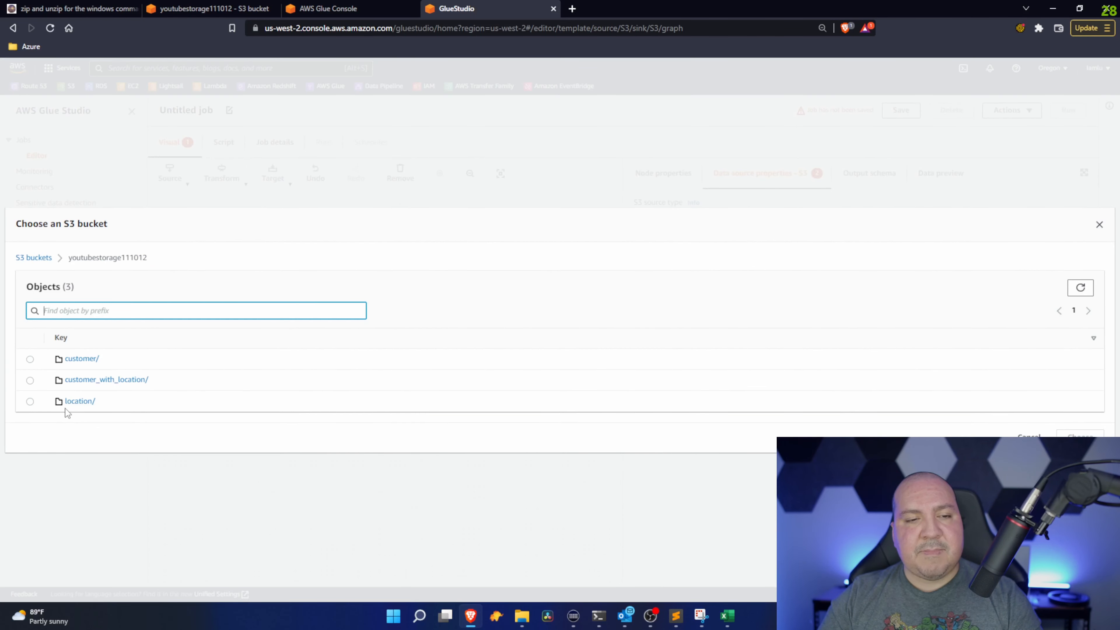
left_click(30, 401)
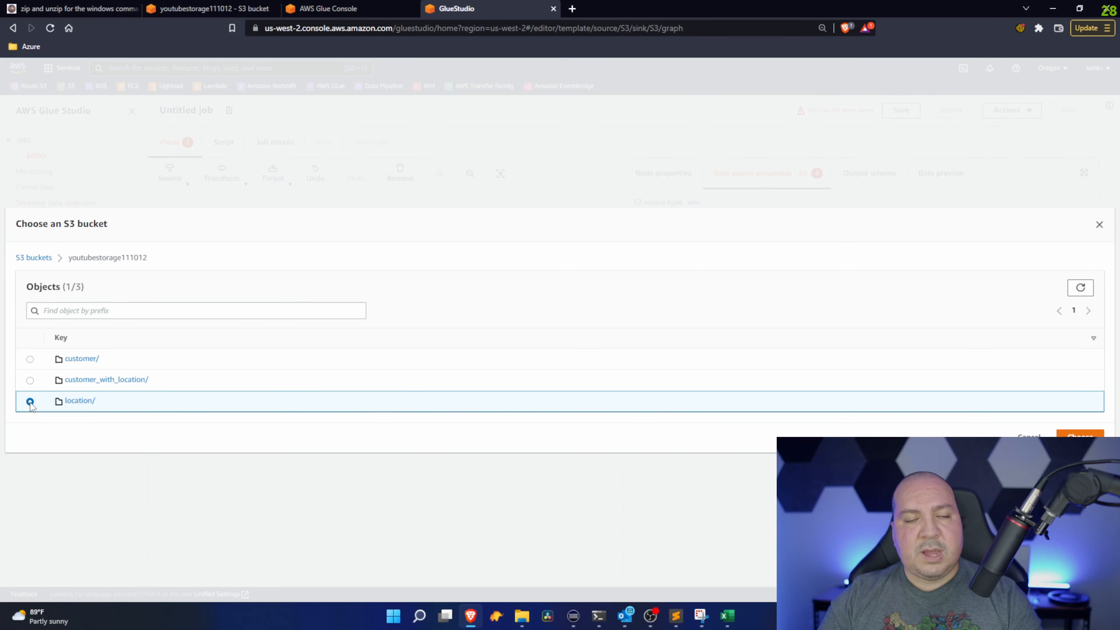
left_click(76, 402)
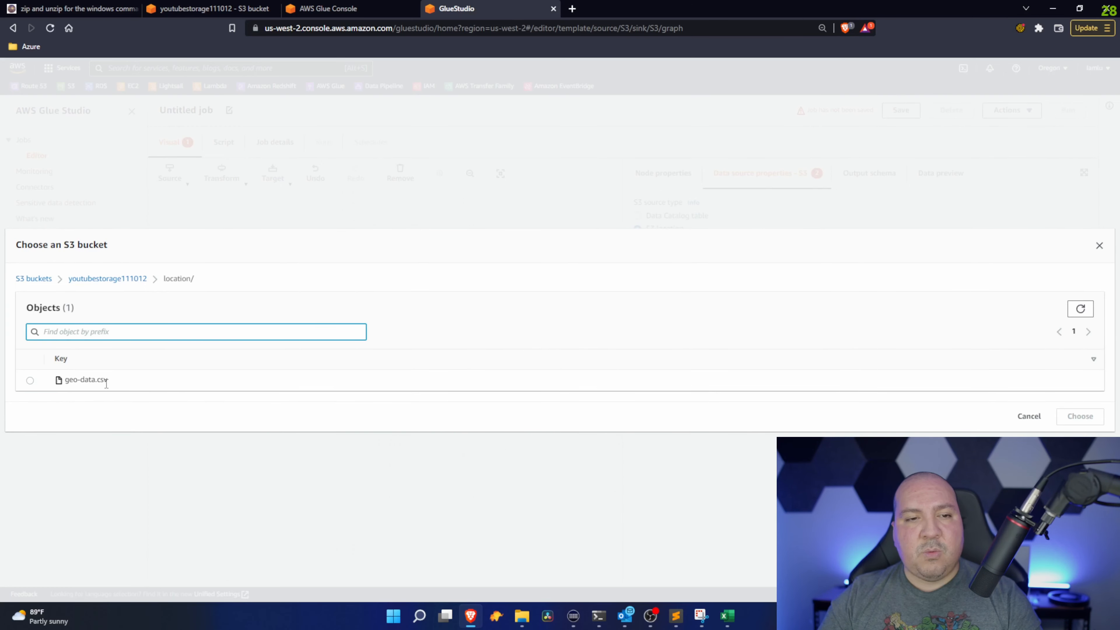
left_click(124, 279)
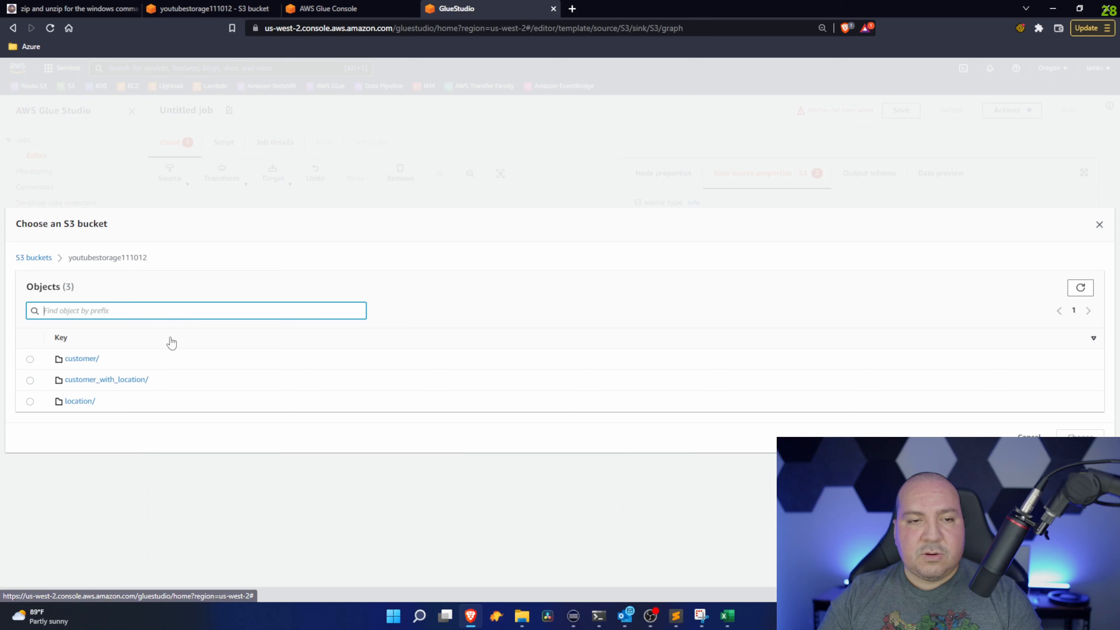
left_click(30, 401)
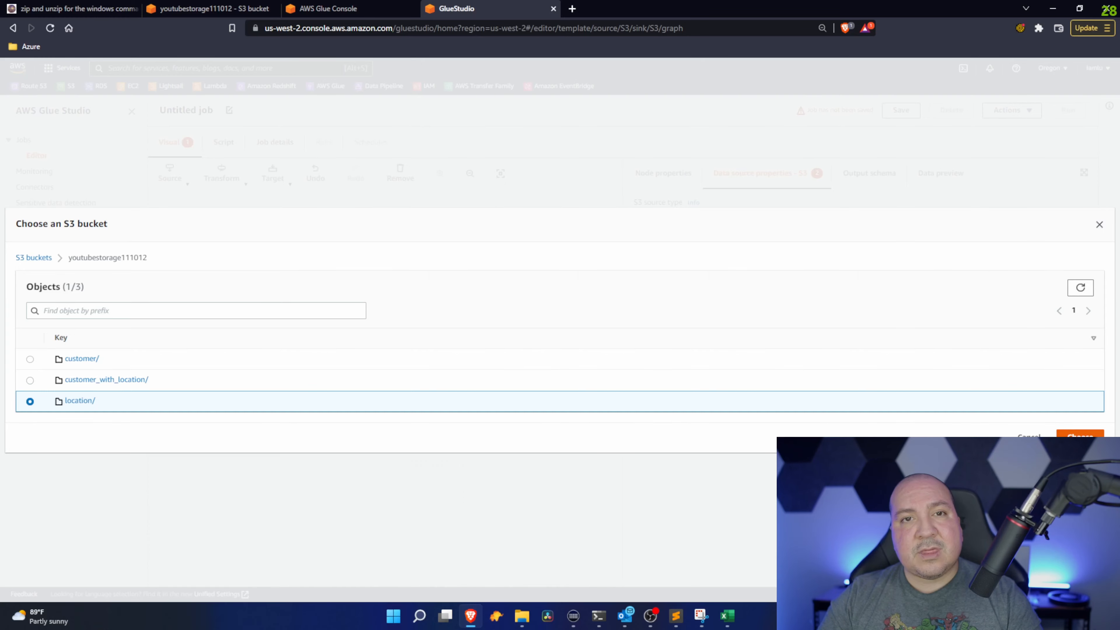
left_click(1079, 436)
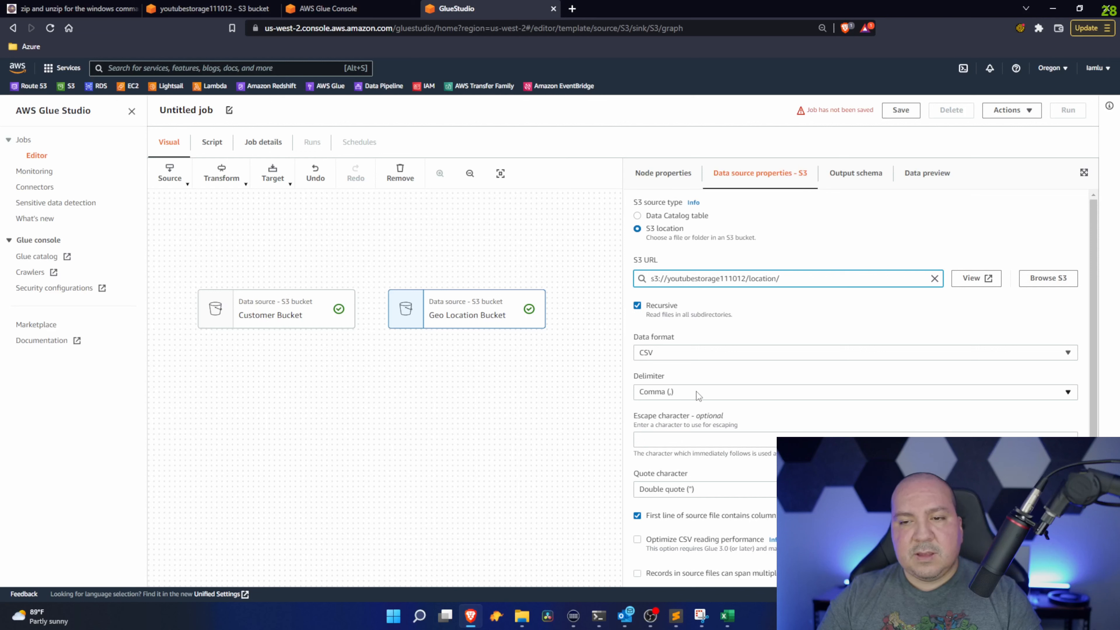
scroll(746, 408, "down", 1)
scroll(777, 375, "up", 1)
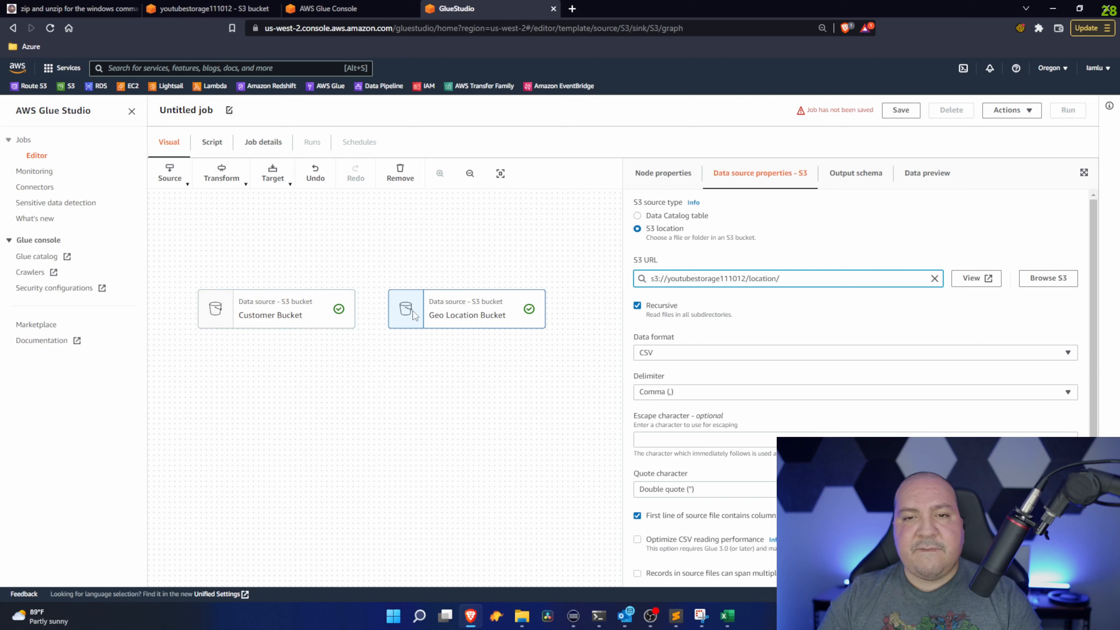
Add a Join transform to the graph with Customer Bucket and Geo Location Bucket as its parent nodes
left_click(403, 362)
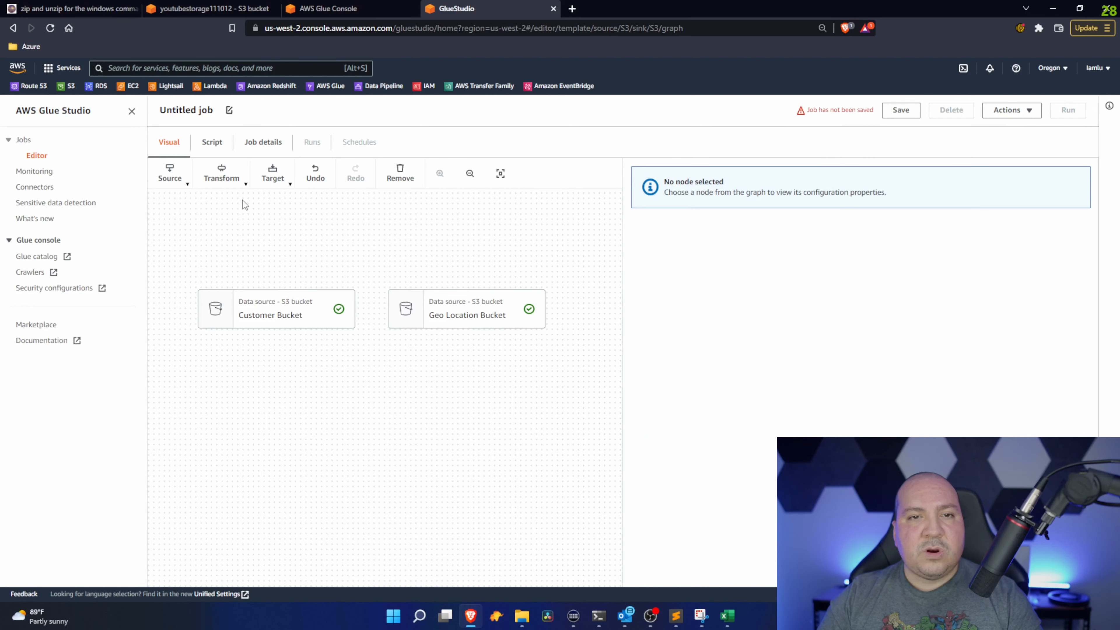
left_click(232, 185)
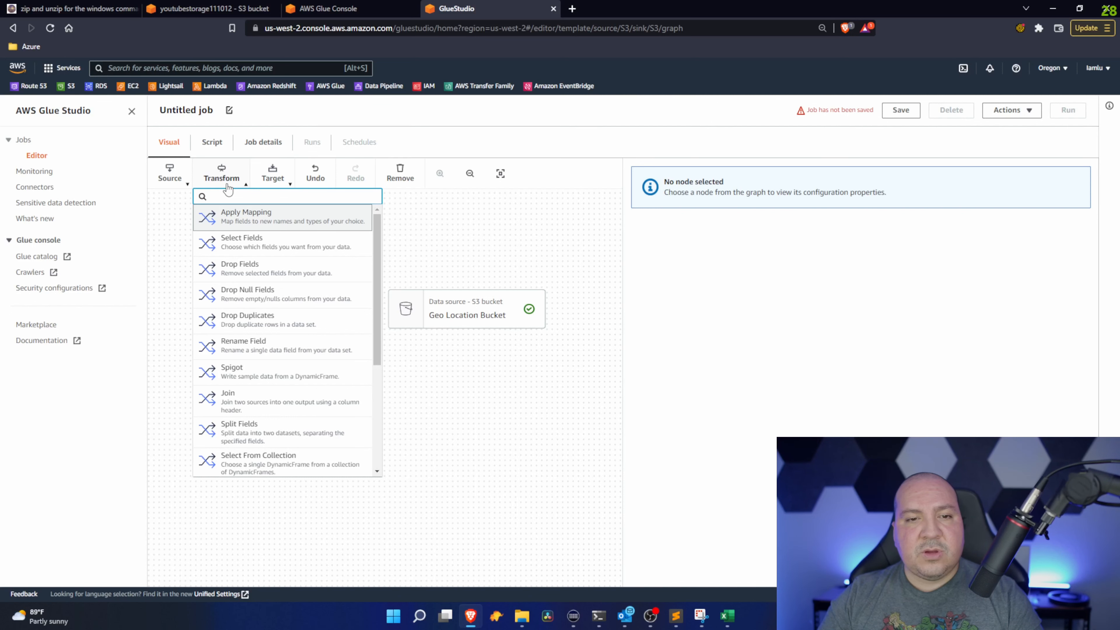
left_click(242, 402)
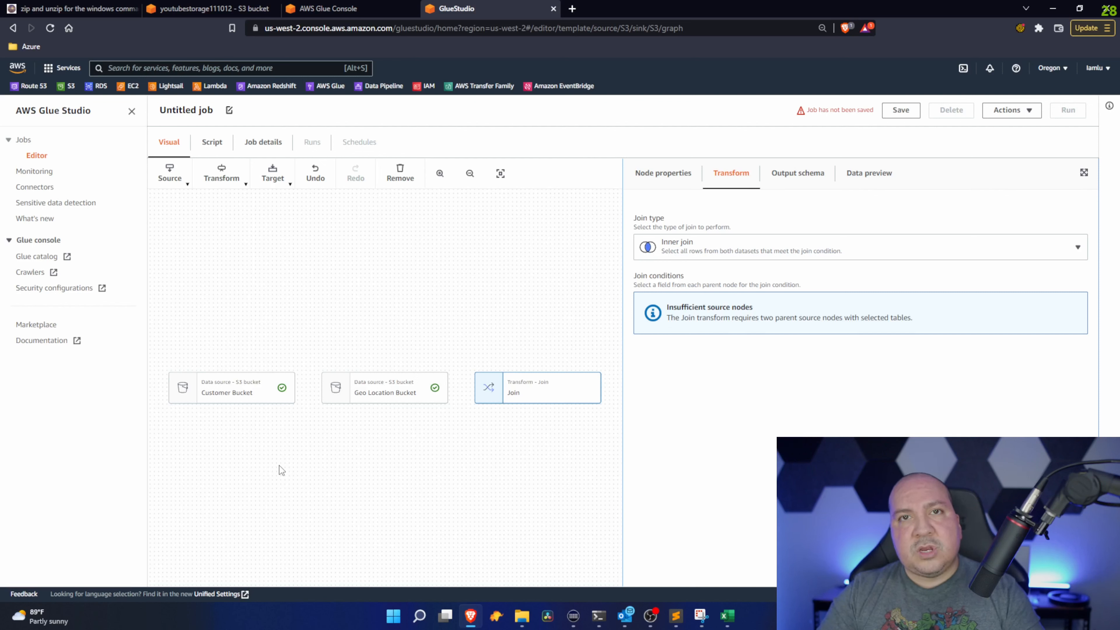
left_click(665, 173)
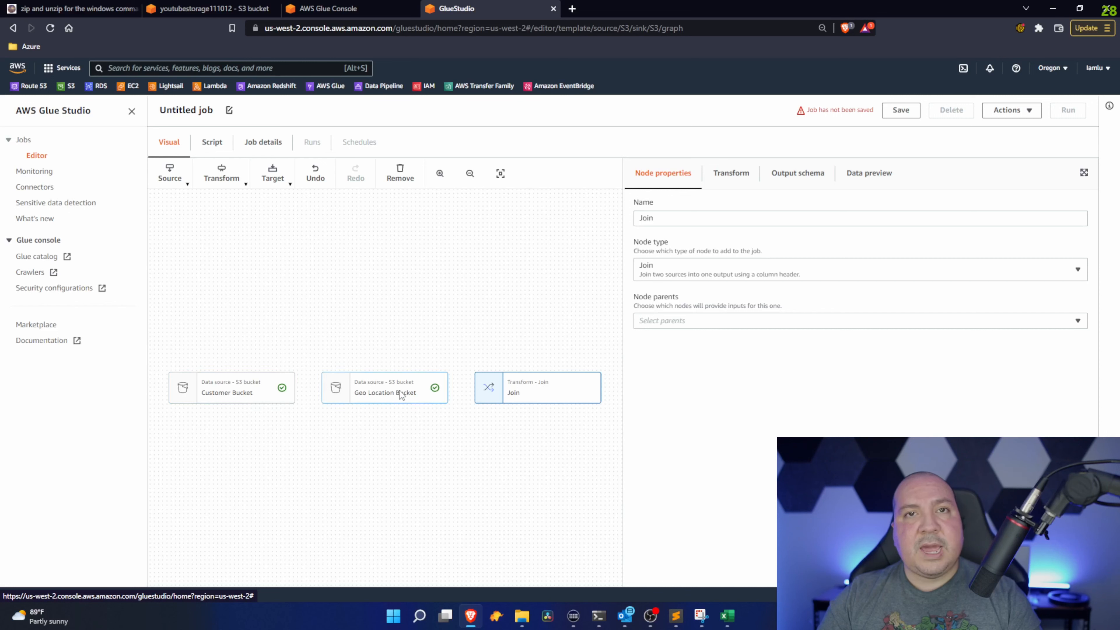
left_click(718, 321)
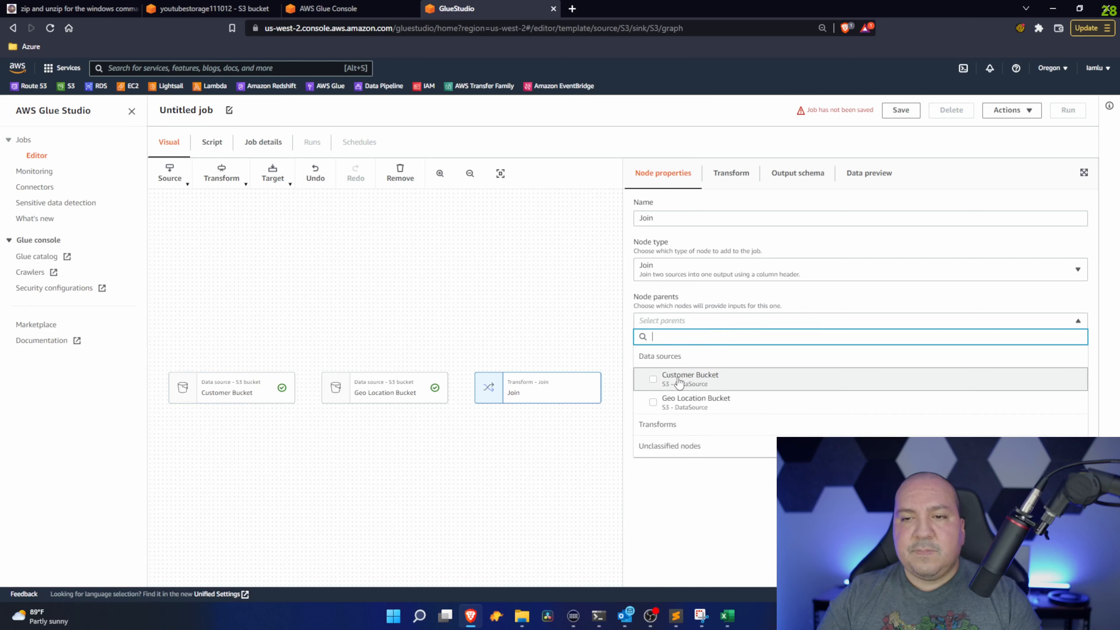
left_click(653, 381)
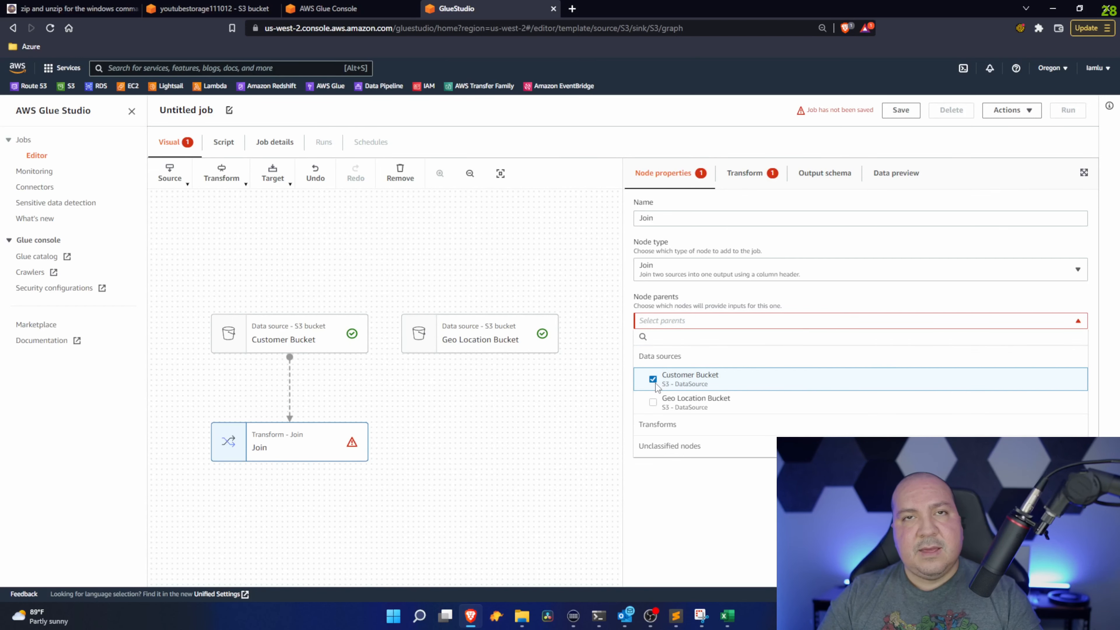
left_click(653, 403)
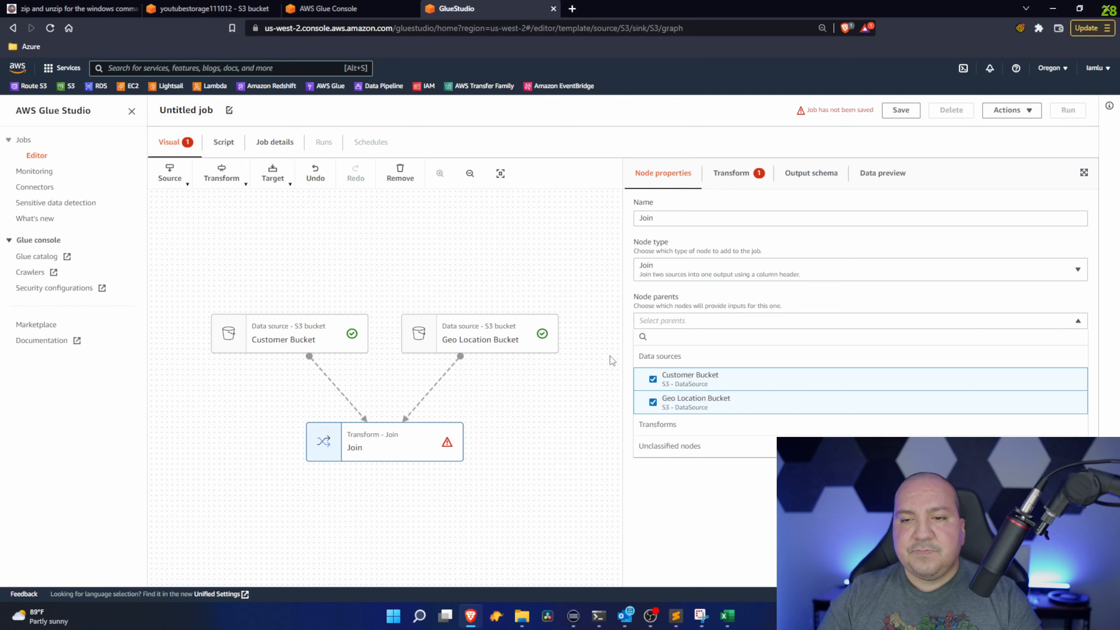
Add a join condition matching the Customer Bucket zip field to the Geo Location Bucket zipcode field
left_click(730, 176)
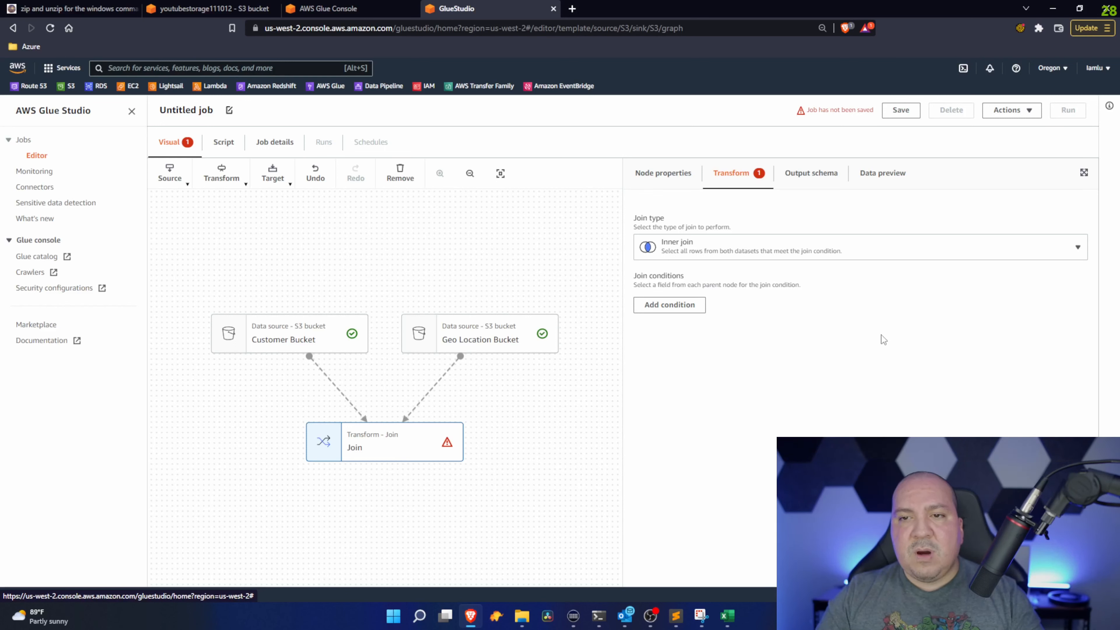
left_click(670, 305)
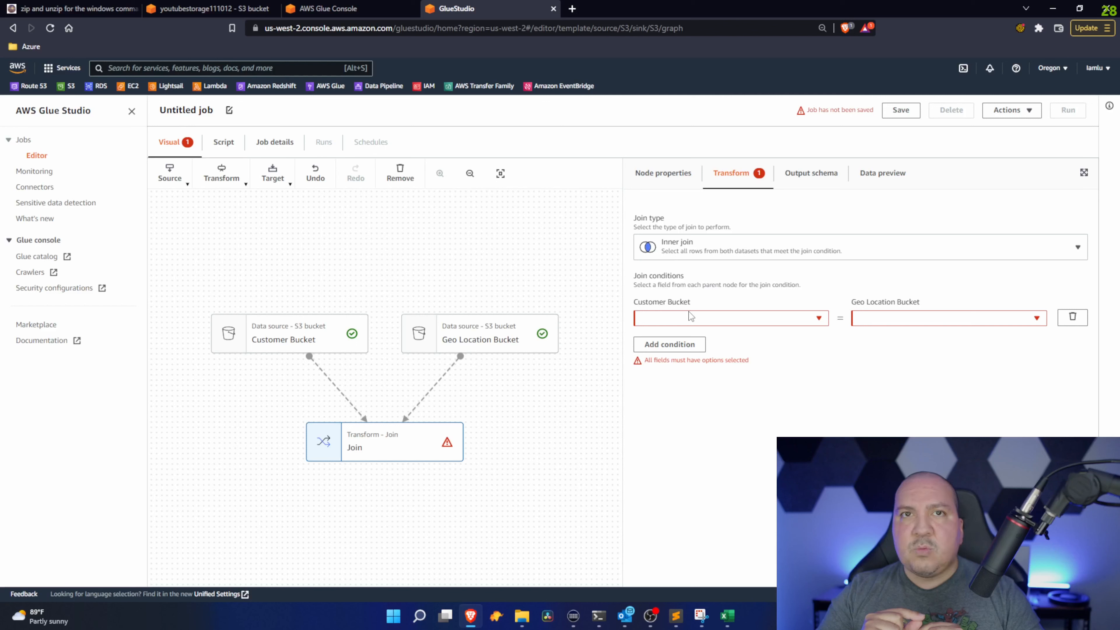
left_click(724, 321)
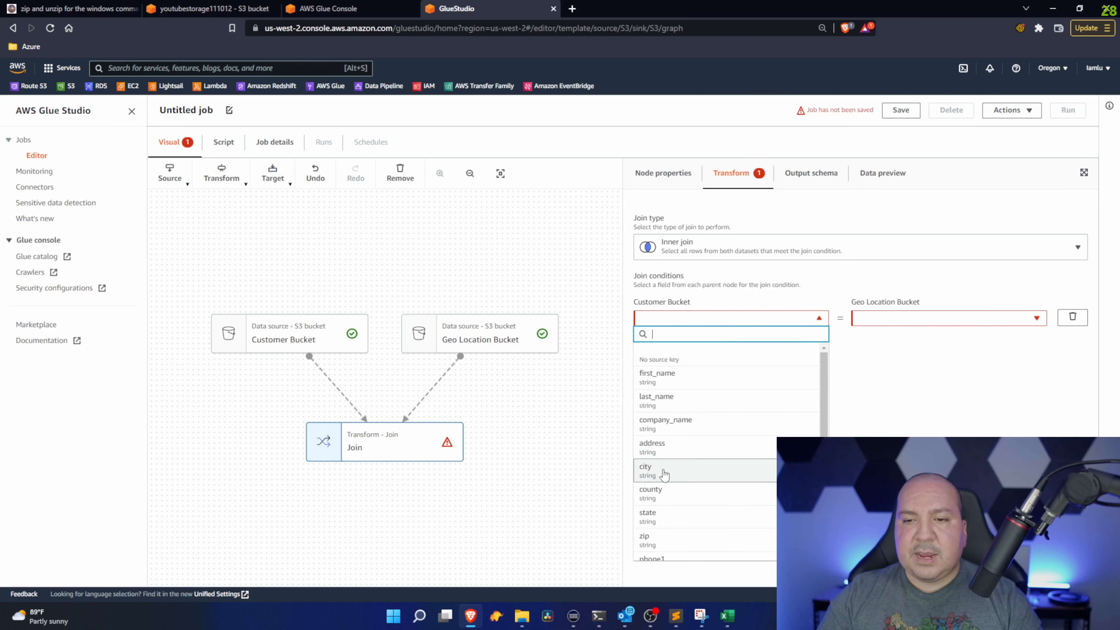
left_click(672, 536)
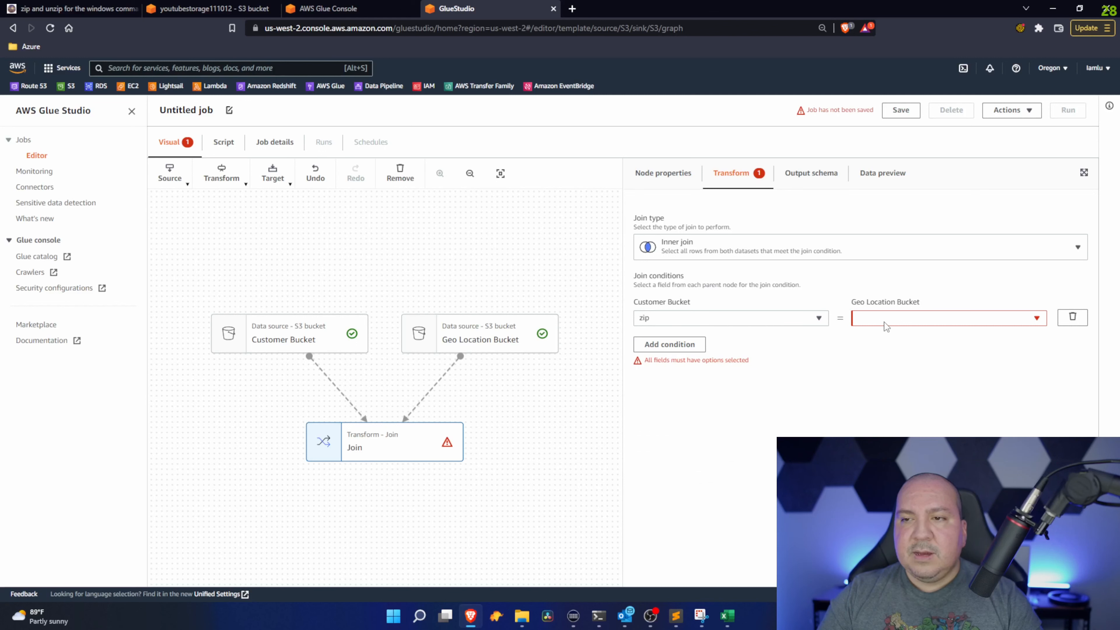
left_click(873, 320)
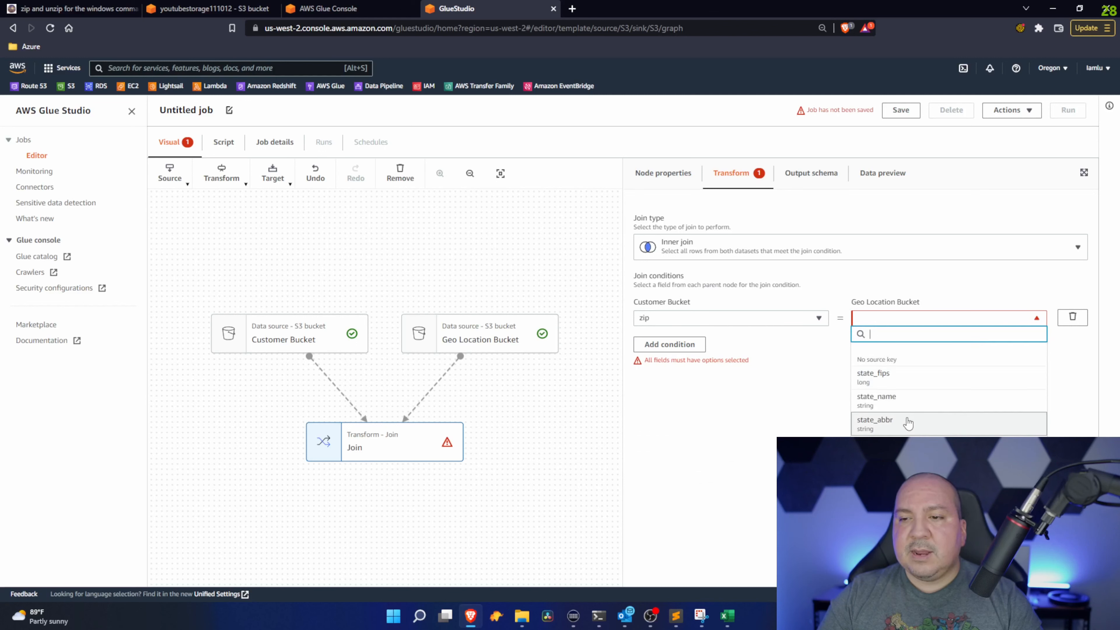
left_click(890, 447)
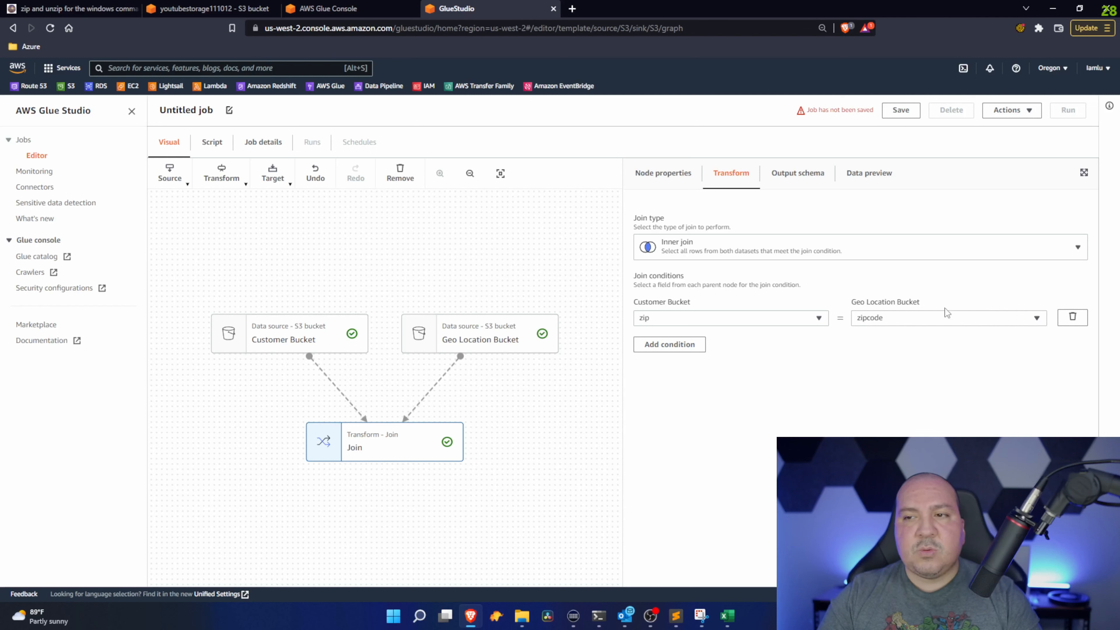
Examine the Join node's output schema, comparing the customer city and county fields with the fields from the geo location source
left_click(808, 172)
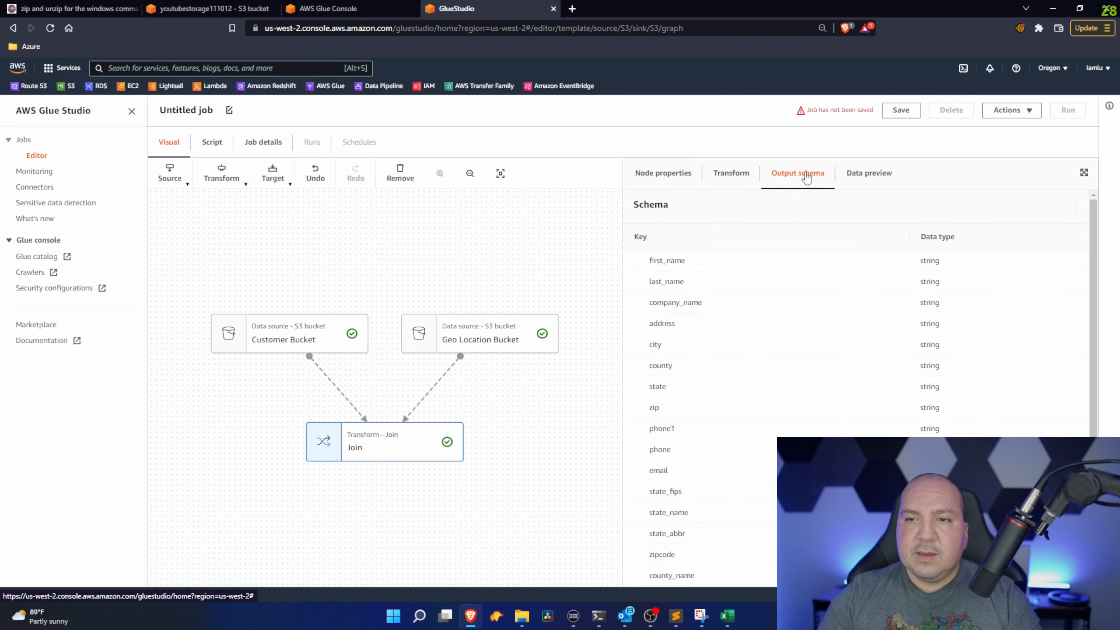
scroll(703, 283, "down", 1)
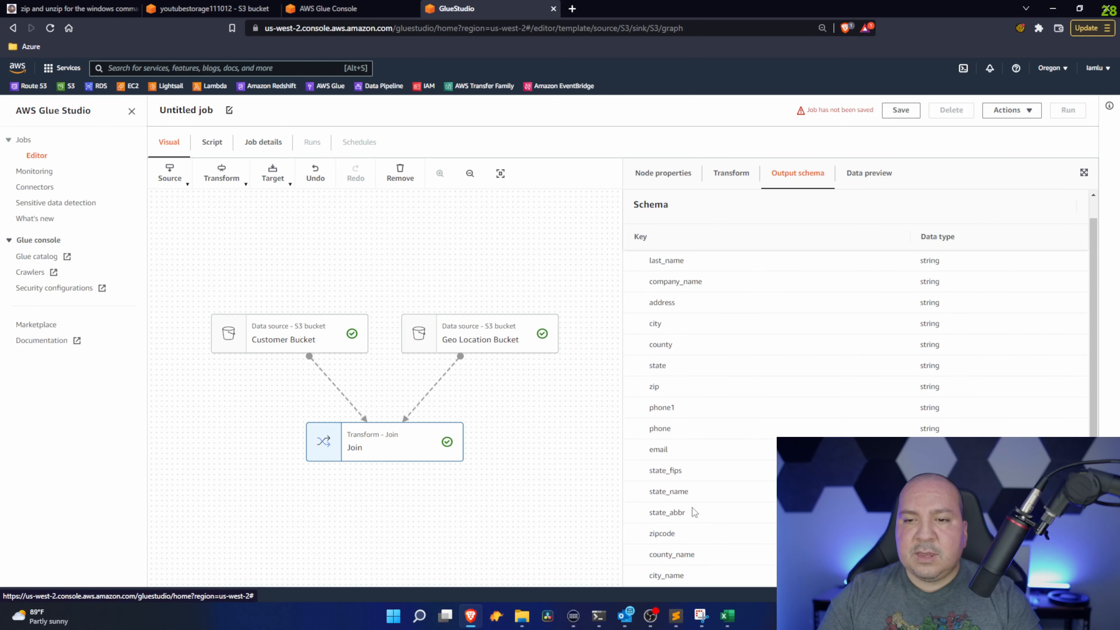
scroll(702, 357, "up", 1)
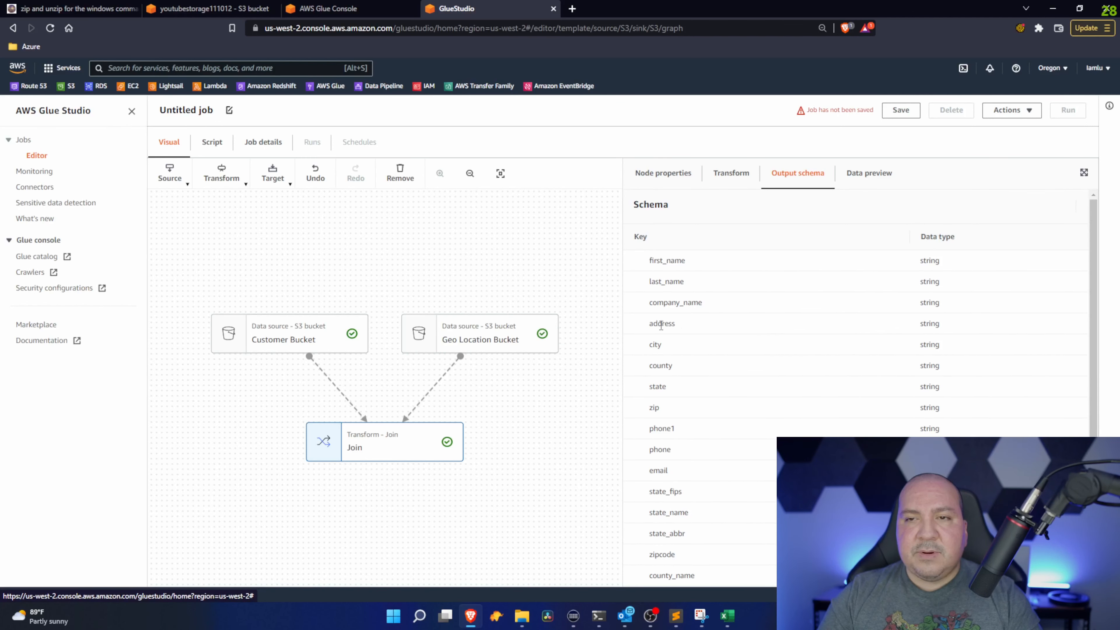
double_click(656, 344)
scroll(741, 435, "down", 1)
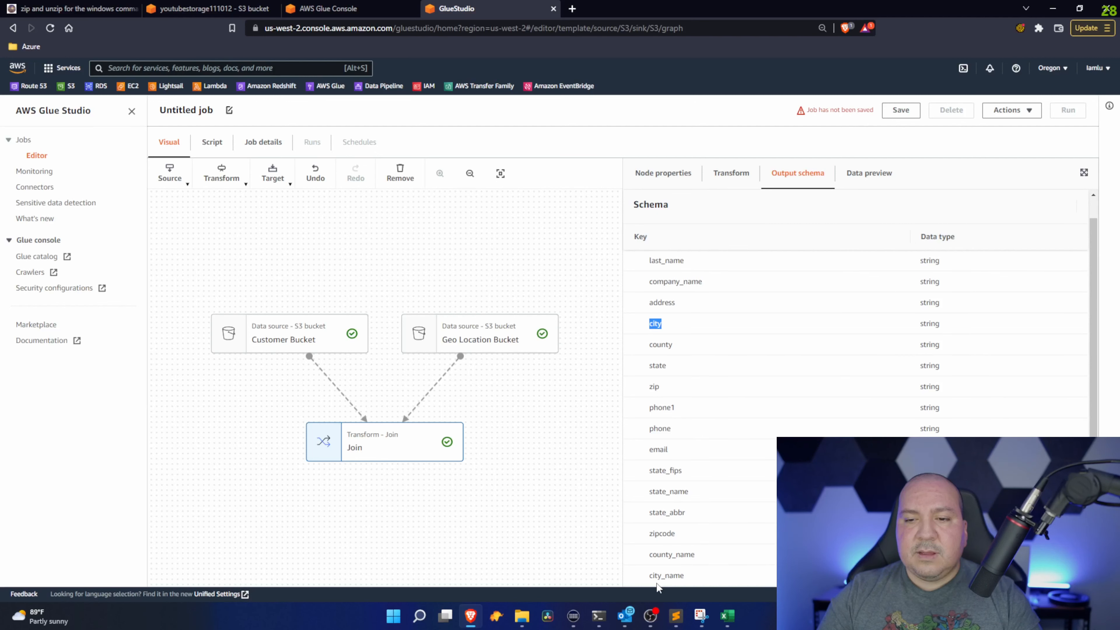
double_click(666, 574)
double_click(686, 555)
double_click(664, 344)
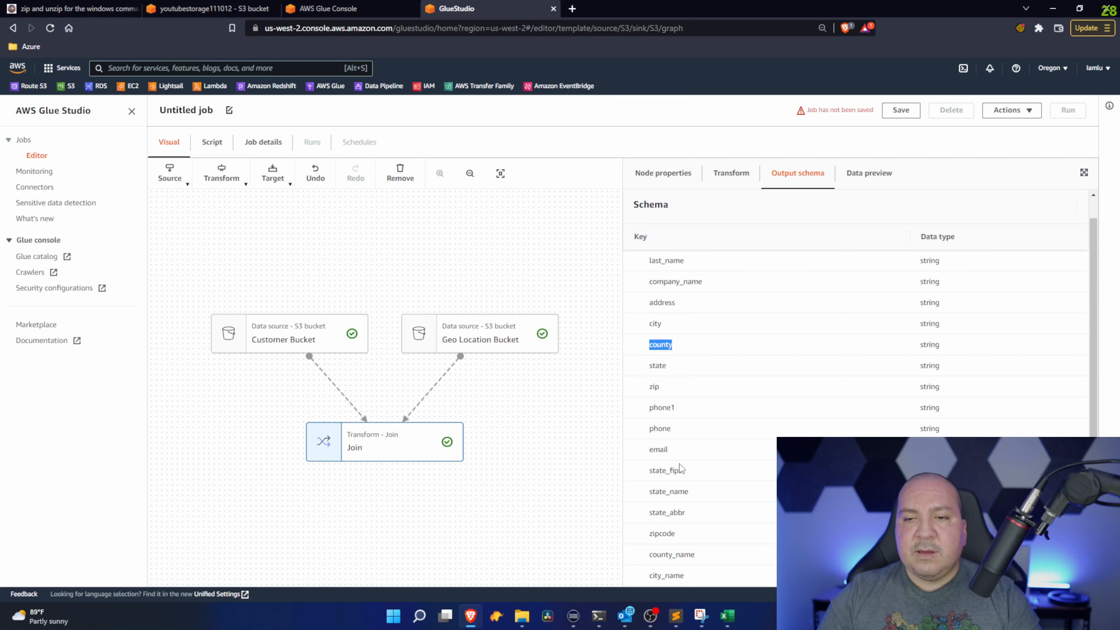
left_click_drag(651, 470, 696, 573)
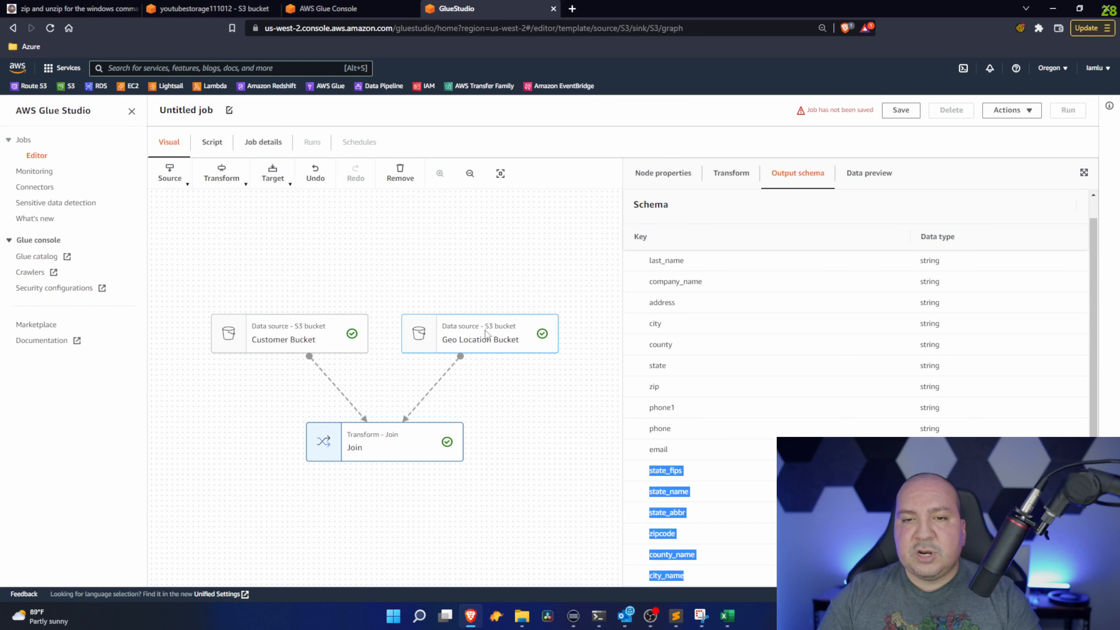
Add an Apply Mapping transform to the graph with the Join node as its parent
double_click(671, 344)
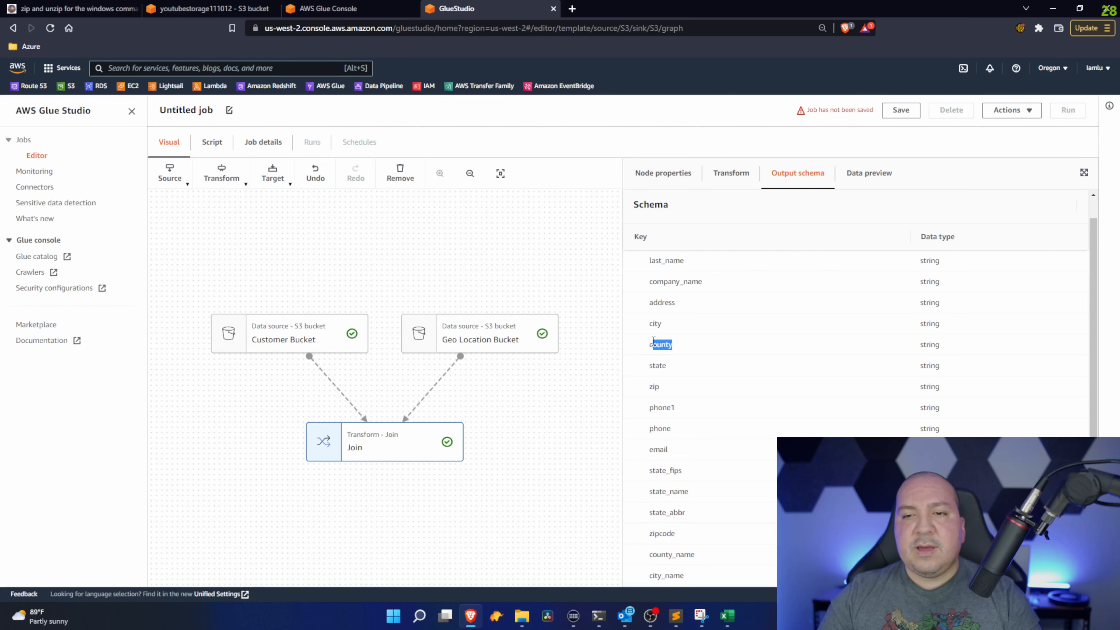
left_click(586, 437)
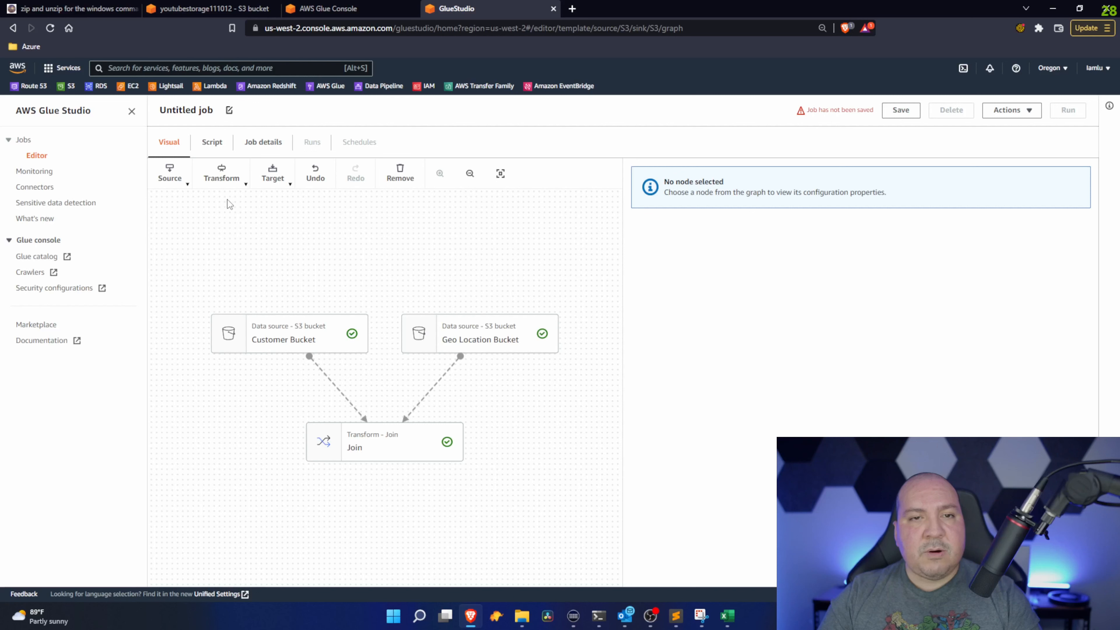
left_click(240, 185)
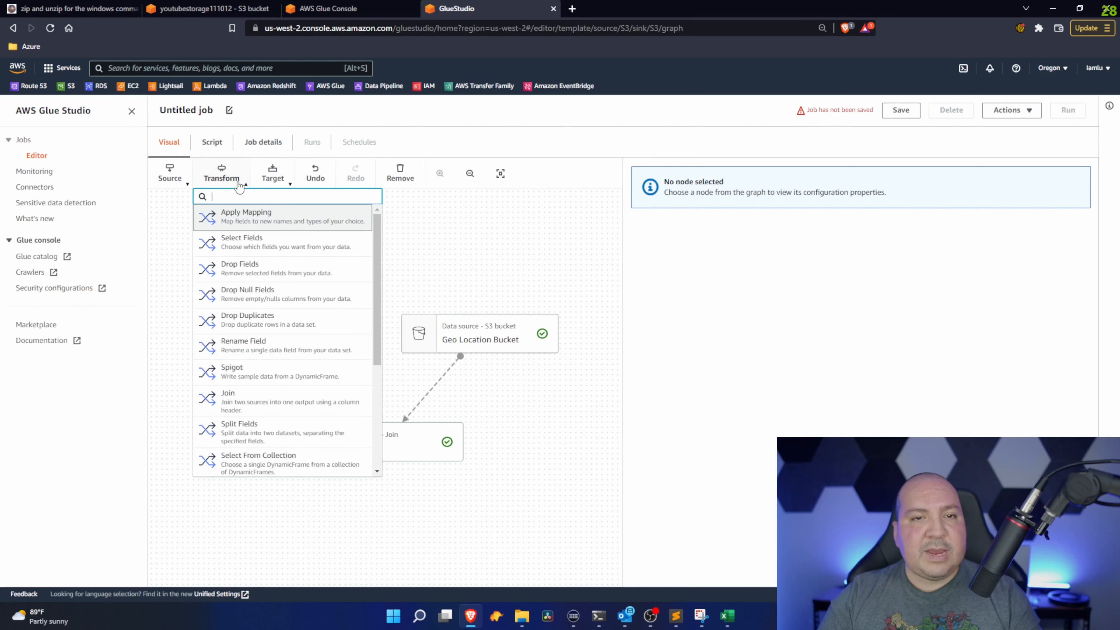
left_click(290, 220)
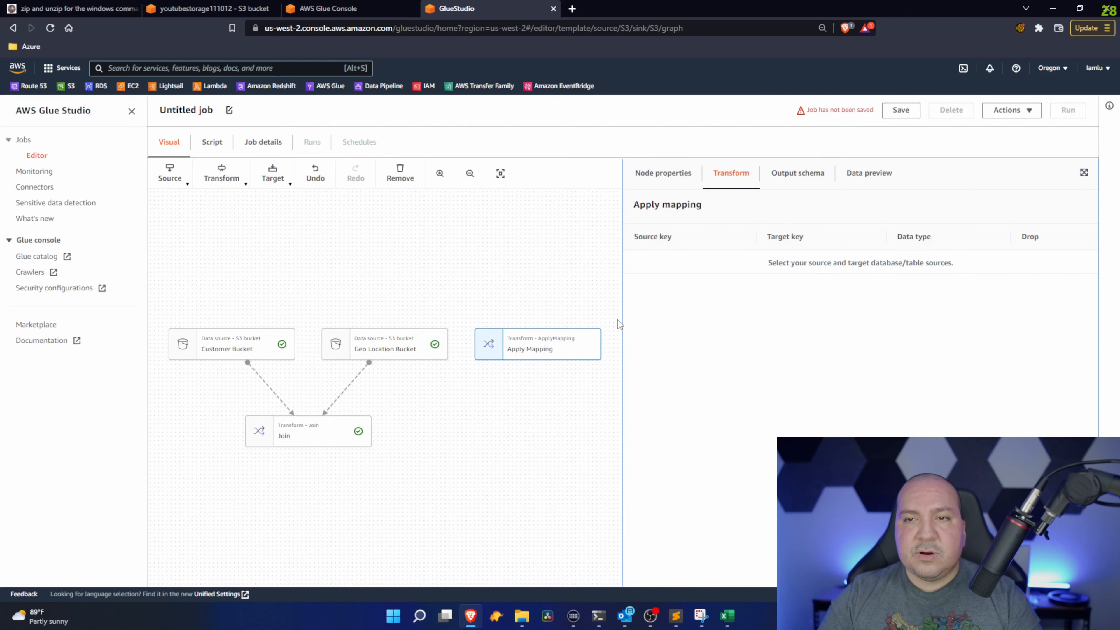
left_click(663, 173)
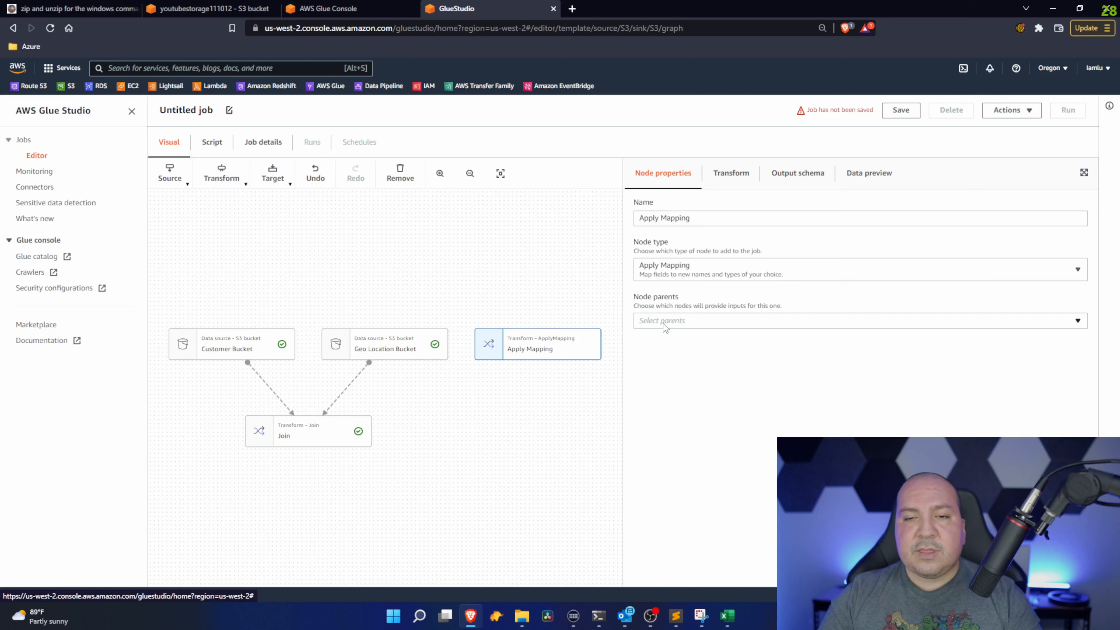
left_click(710, 321)
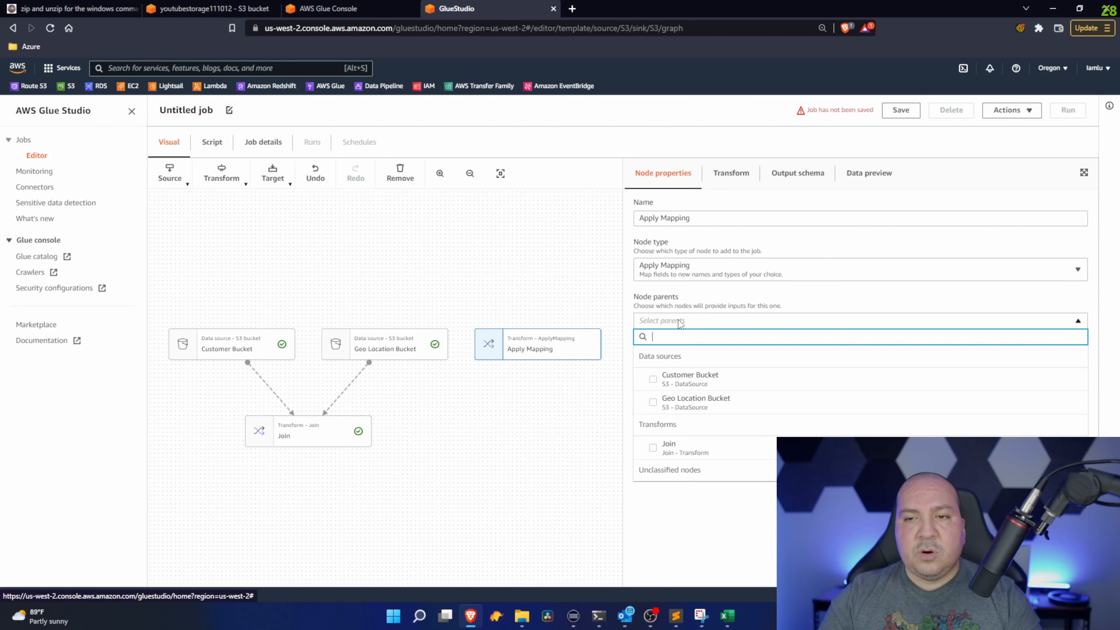
left_click(653, 448)
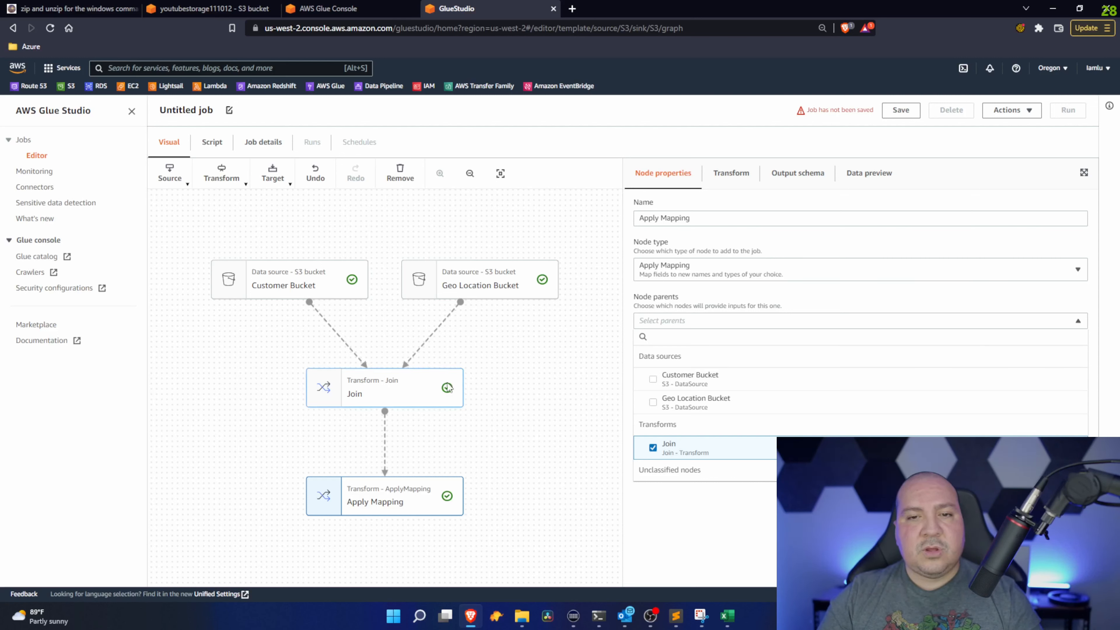
Drop the city, county, state, zip and state_fips fields in the Apply Mapping transform
left_click(396, 378)
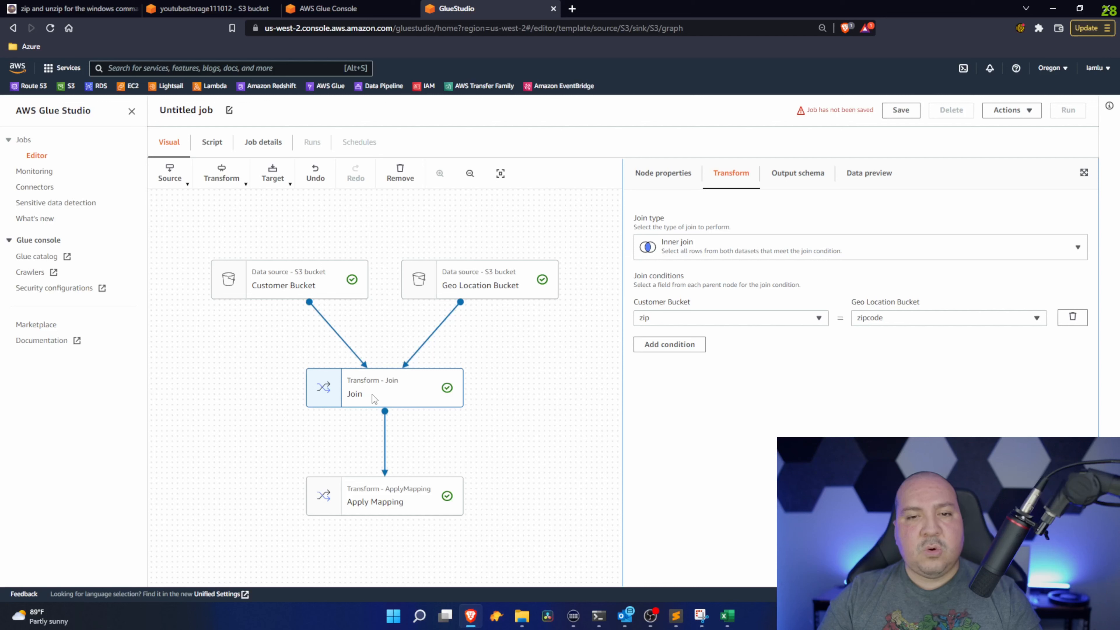
left_click(389, 503)
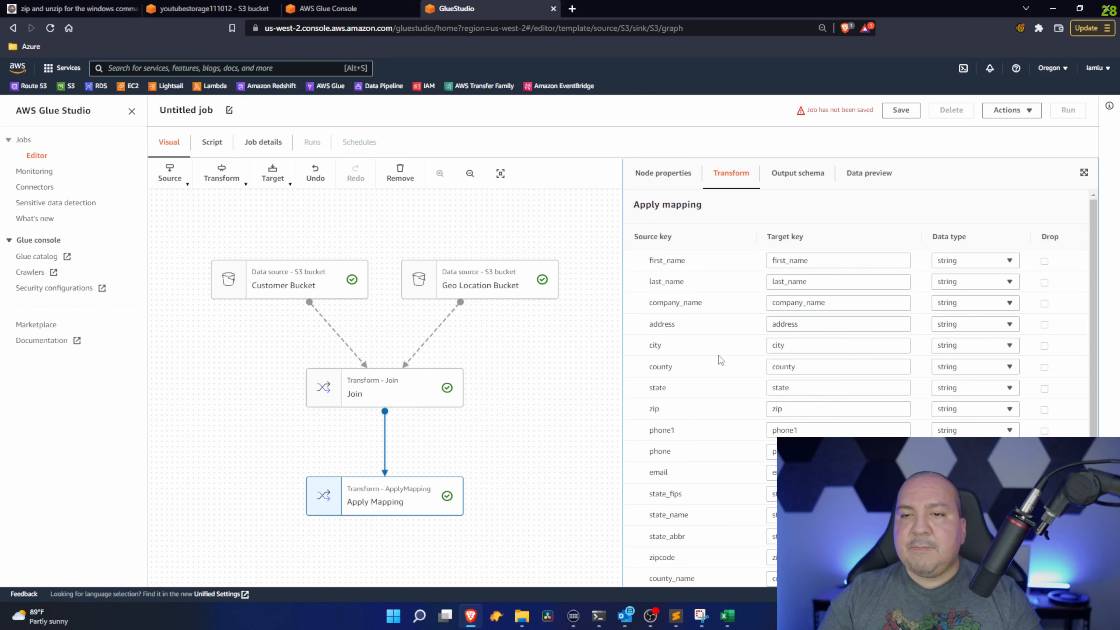
left_click(1045, 346)
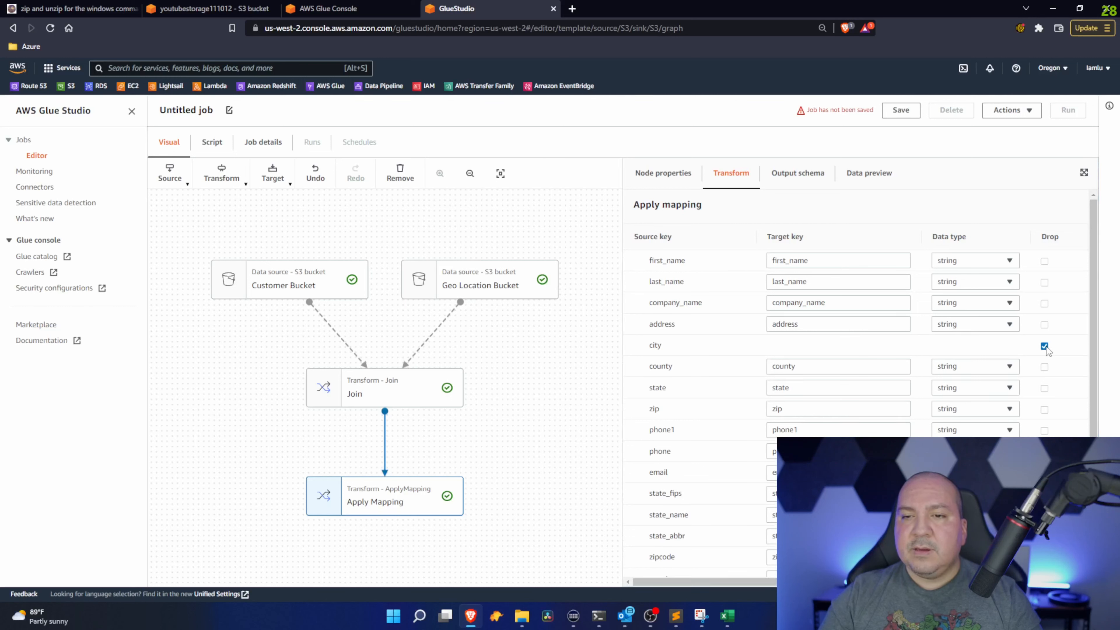
left_click(1044, 366)
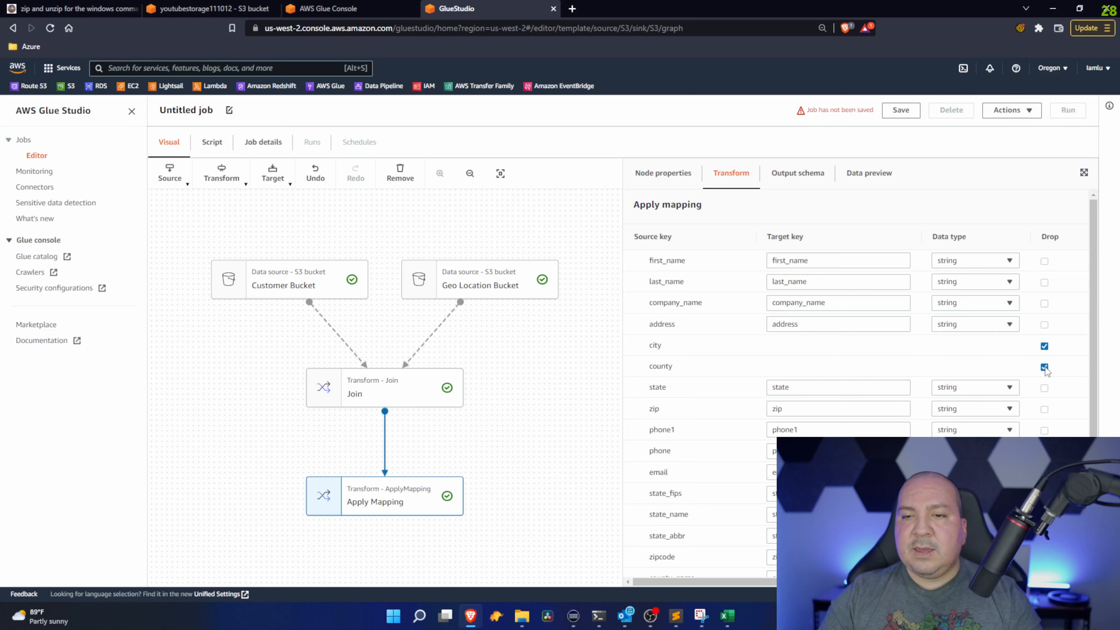
left_click(1044, 388)
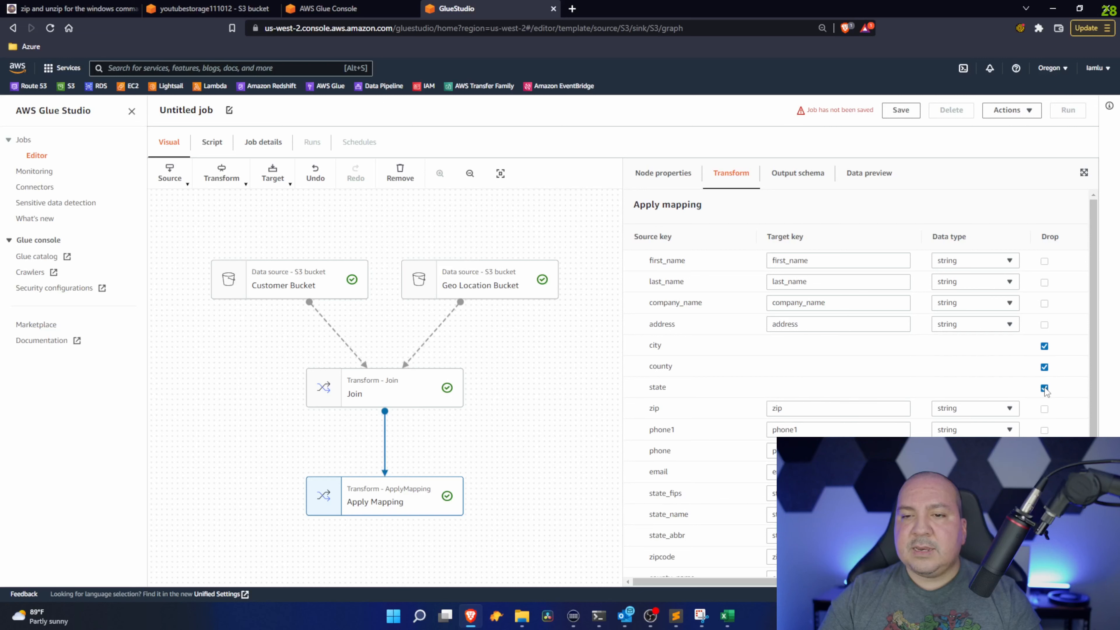
left_click(1044, 409)
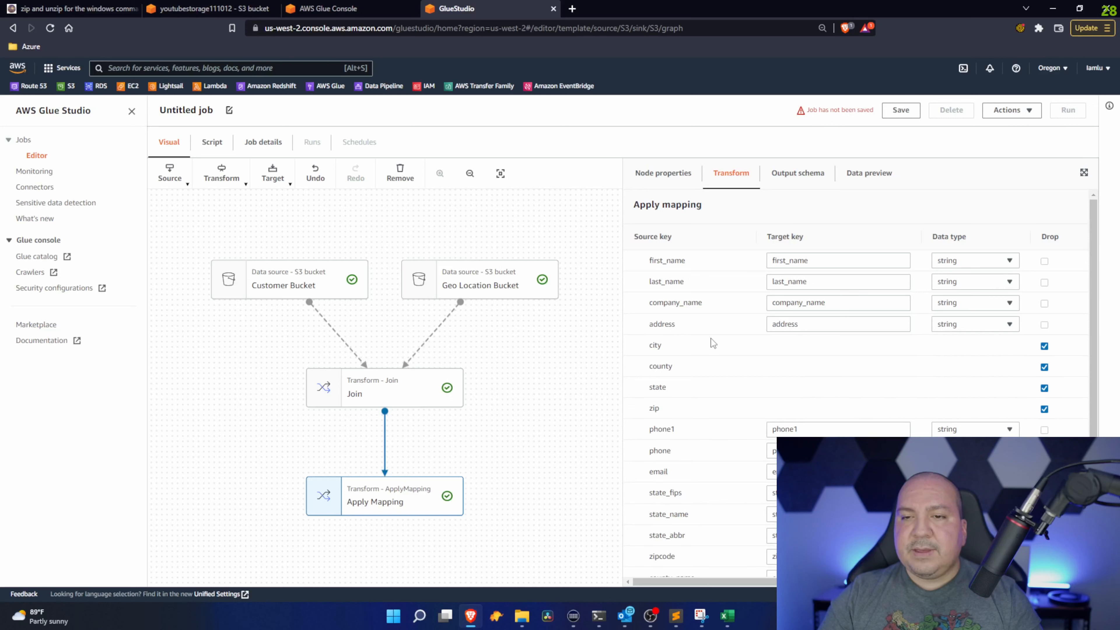
scroll(719, 403, "down", 1)
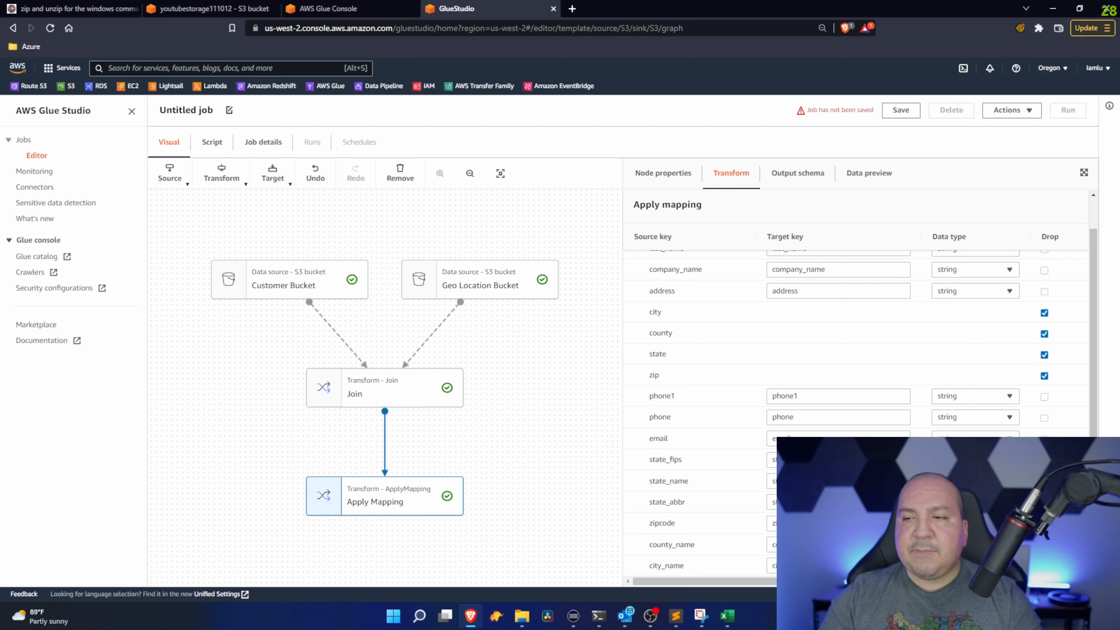
left_click(1043, 460)
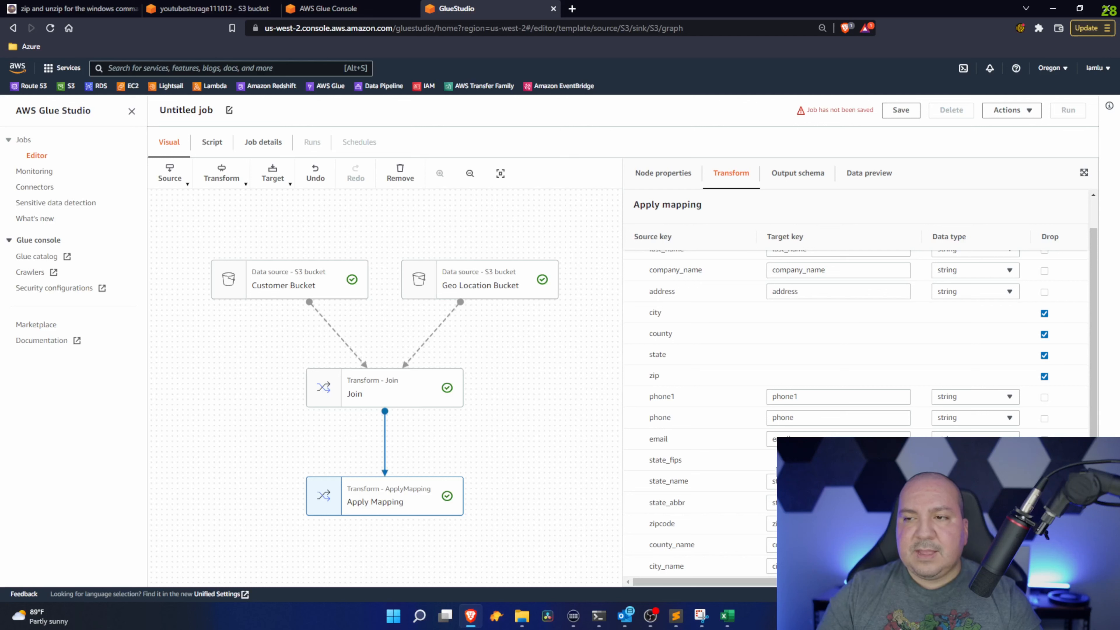
scroll(765, 372, "up", 1)
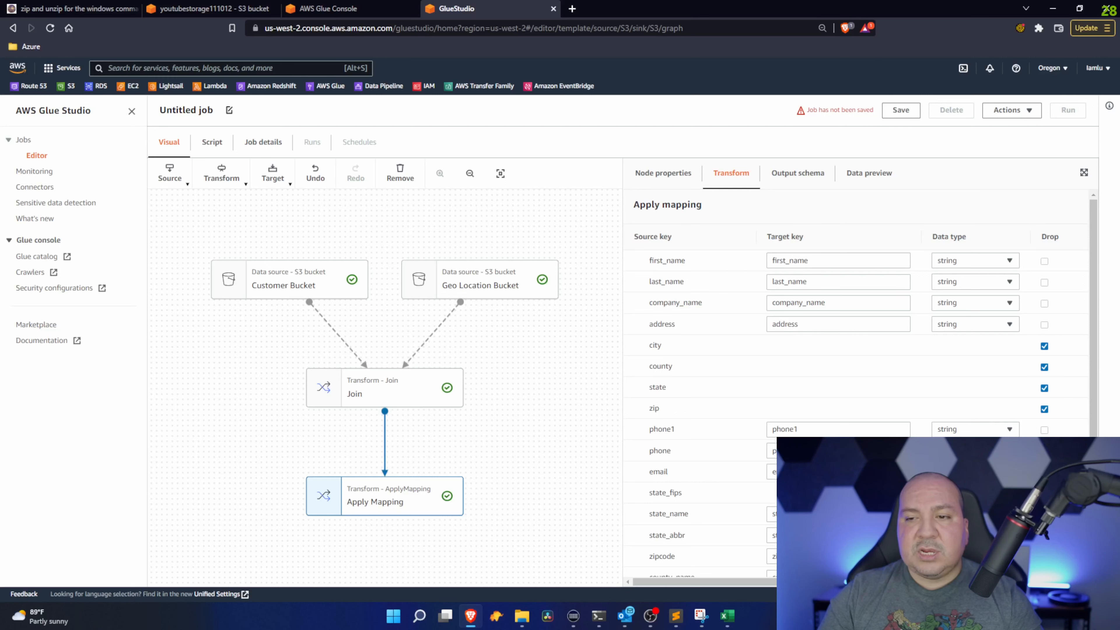
scroll(765, 373, "down", 1)
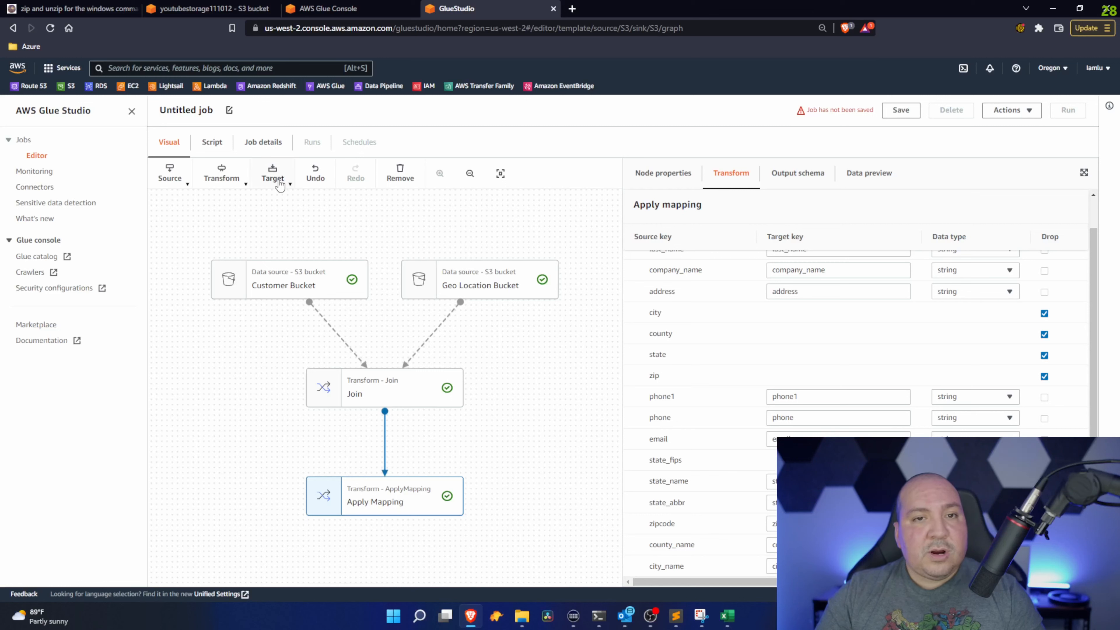
Add an Amazon S3 data target below Apply Mapping, using JSON format and no compression
left_click(277, 181)
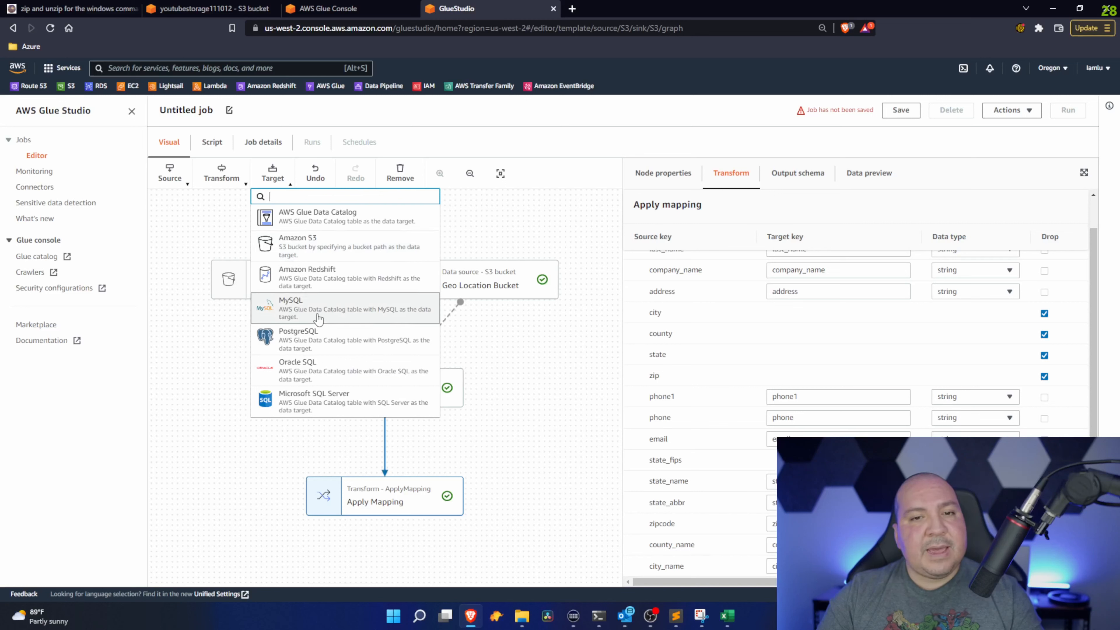
left_click(342, 251)
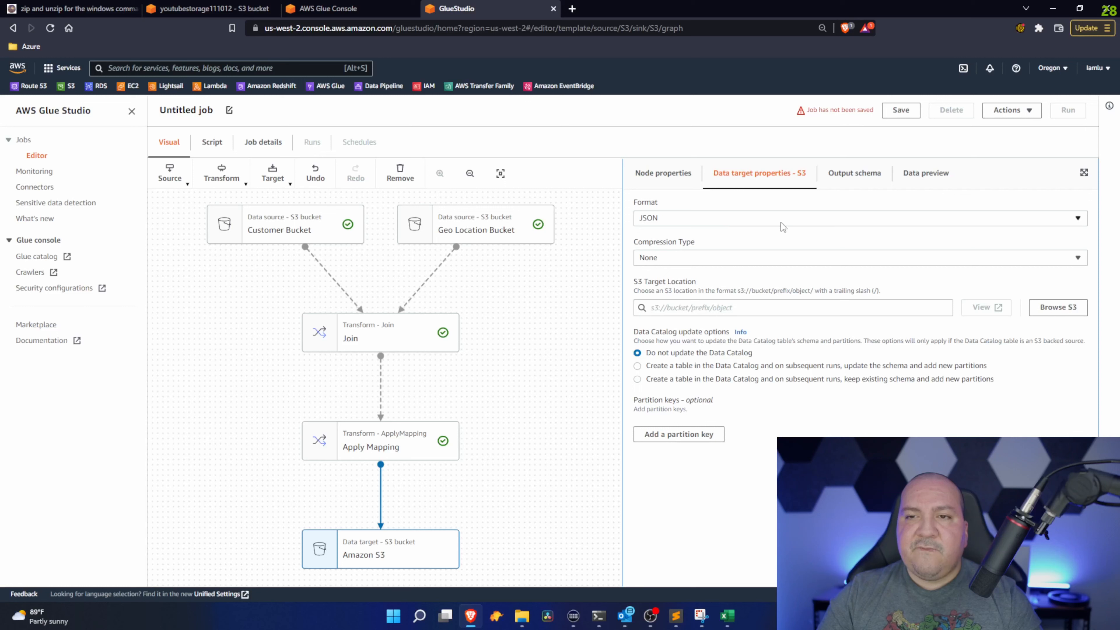
left_click(1034, 221)
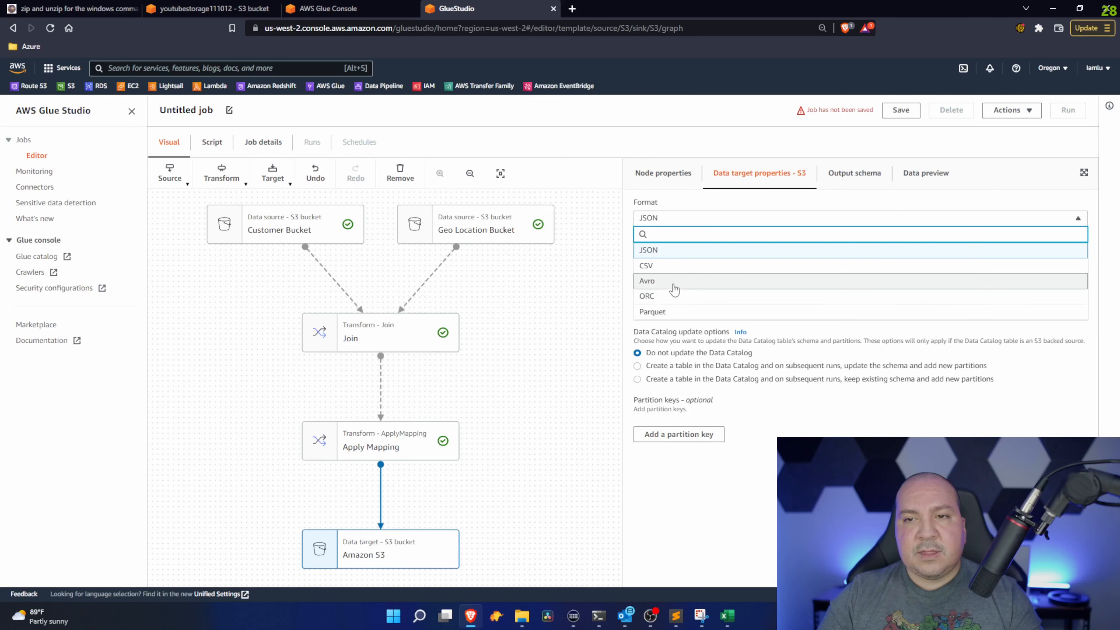
left_click(607, 253)
left_click(413, 547)
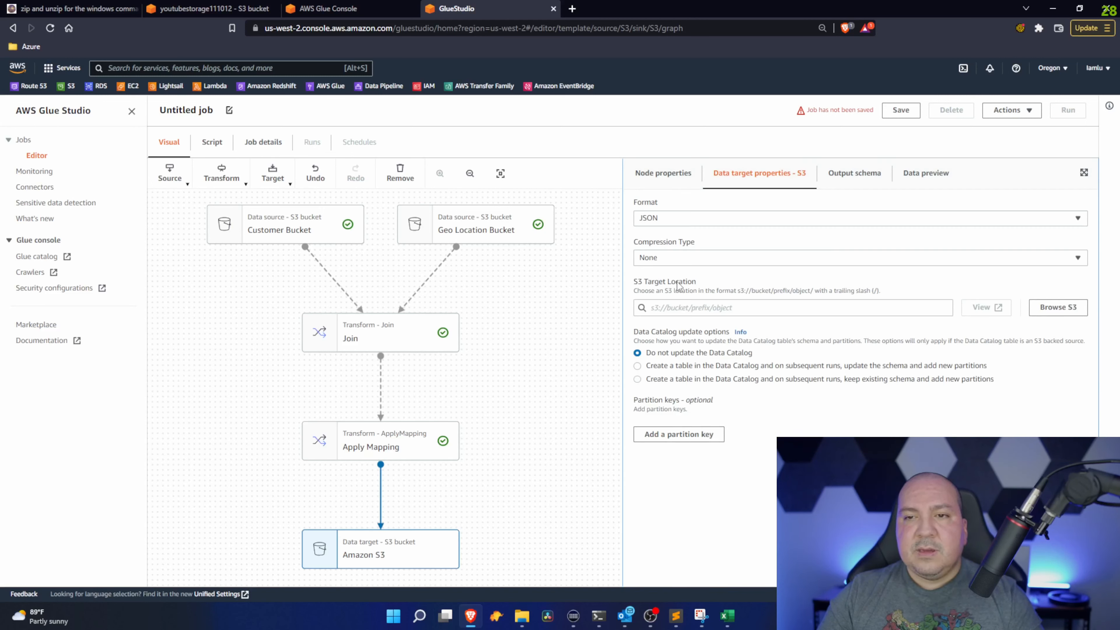
left_click(699, 260)
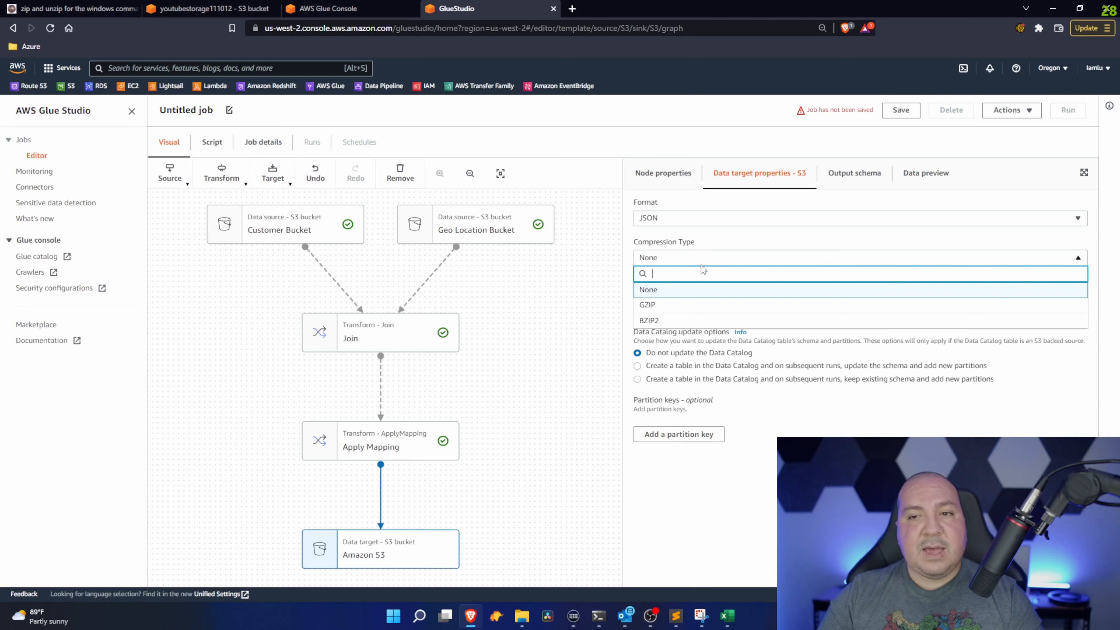
key("Escape")
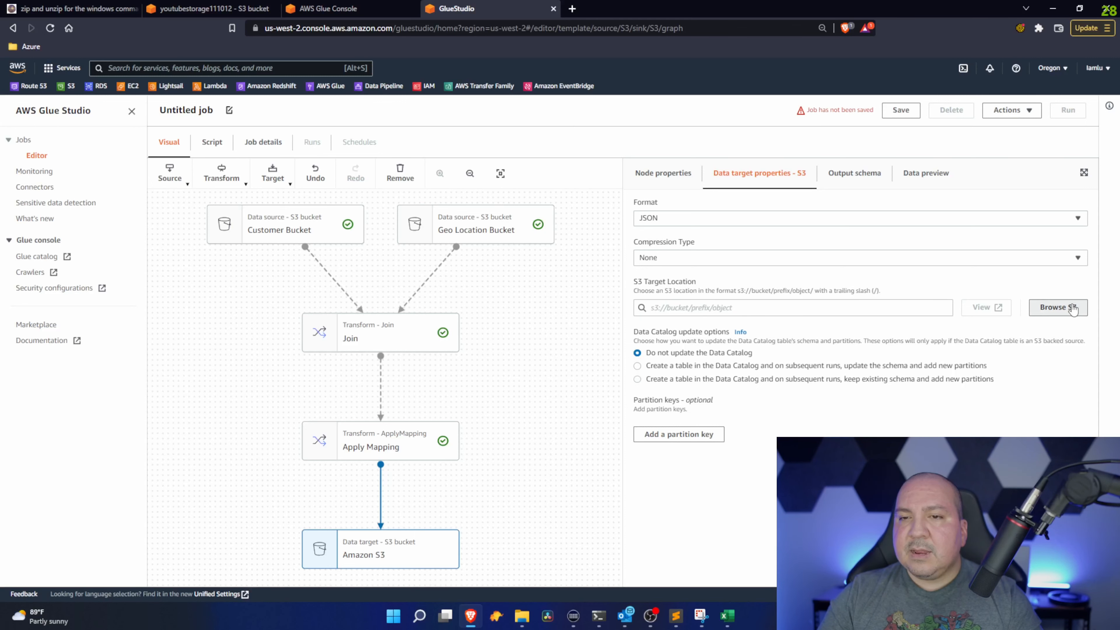
Set the Amazon S3 target location to the customer_with_location/ folder in the youtubestorage111012 bucket
left_click(1072, 309)
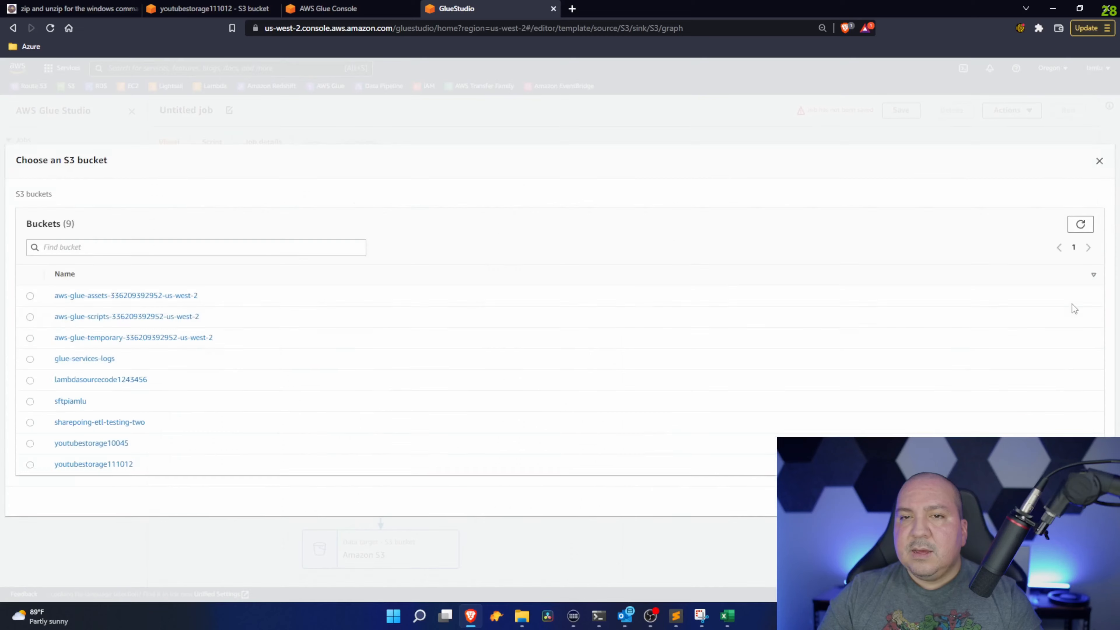
left_click(73, 471)
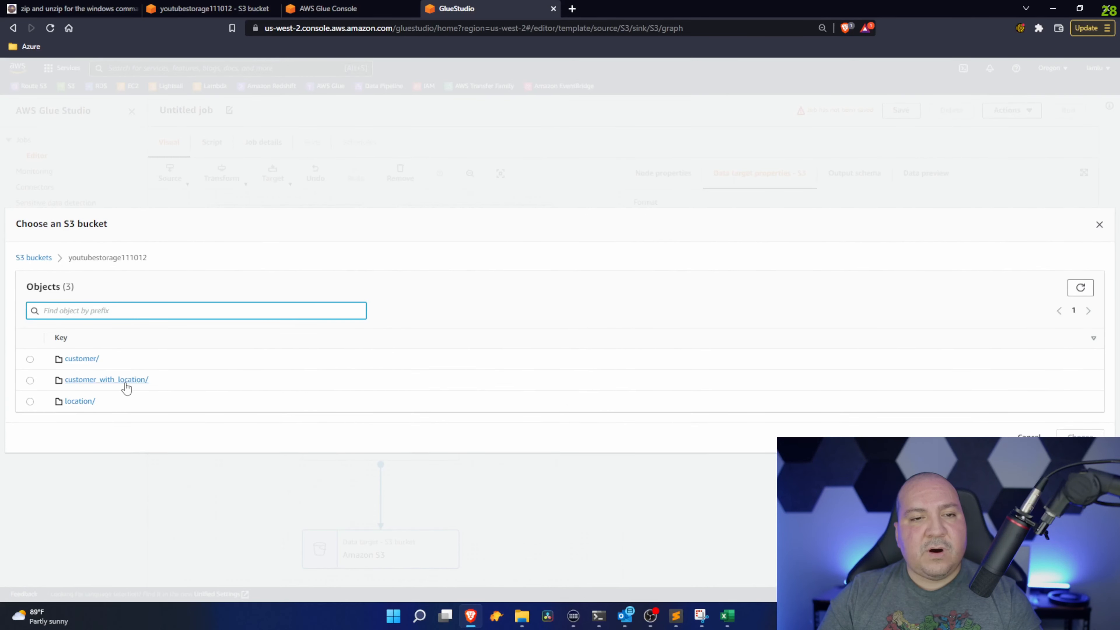
left_click(127, 380)
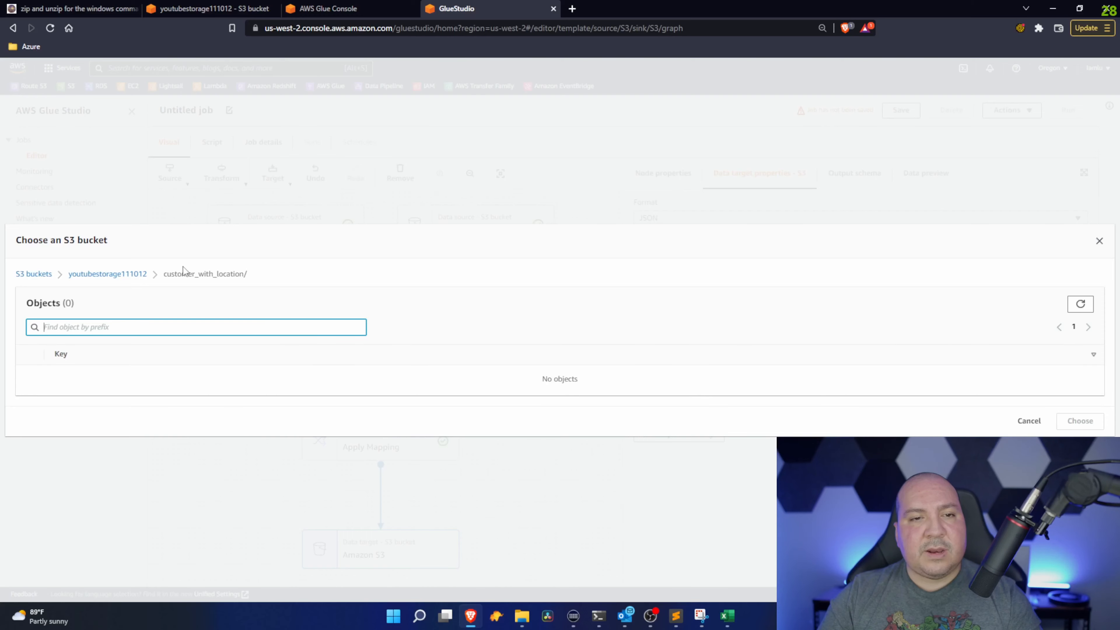
left_click(126, 274)
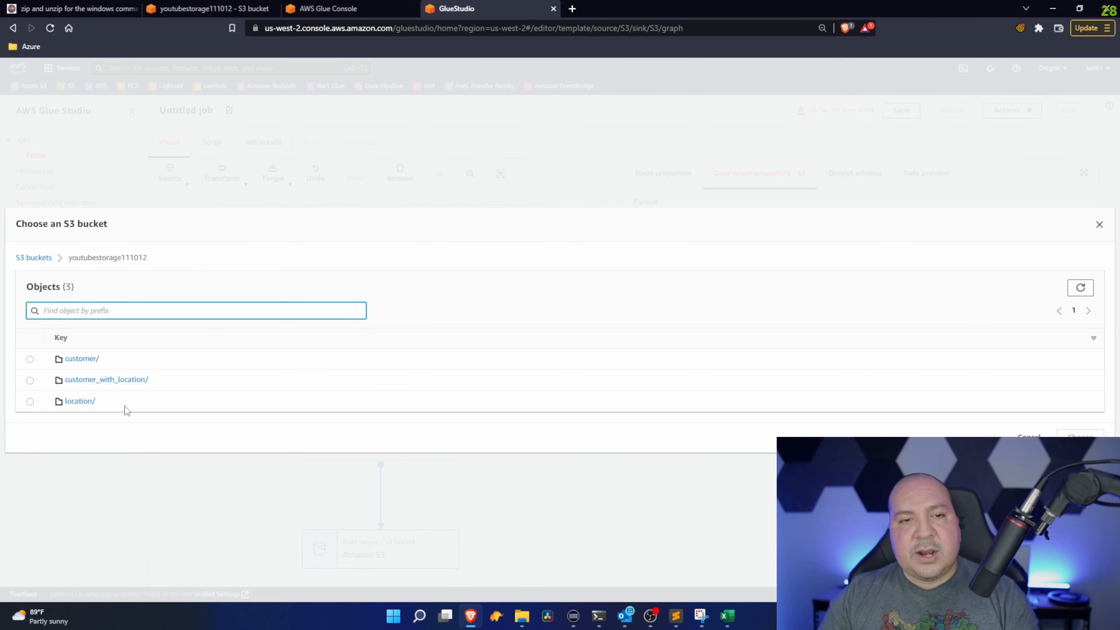
left_click(33, 382)
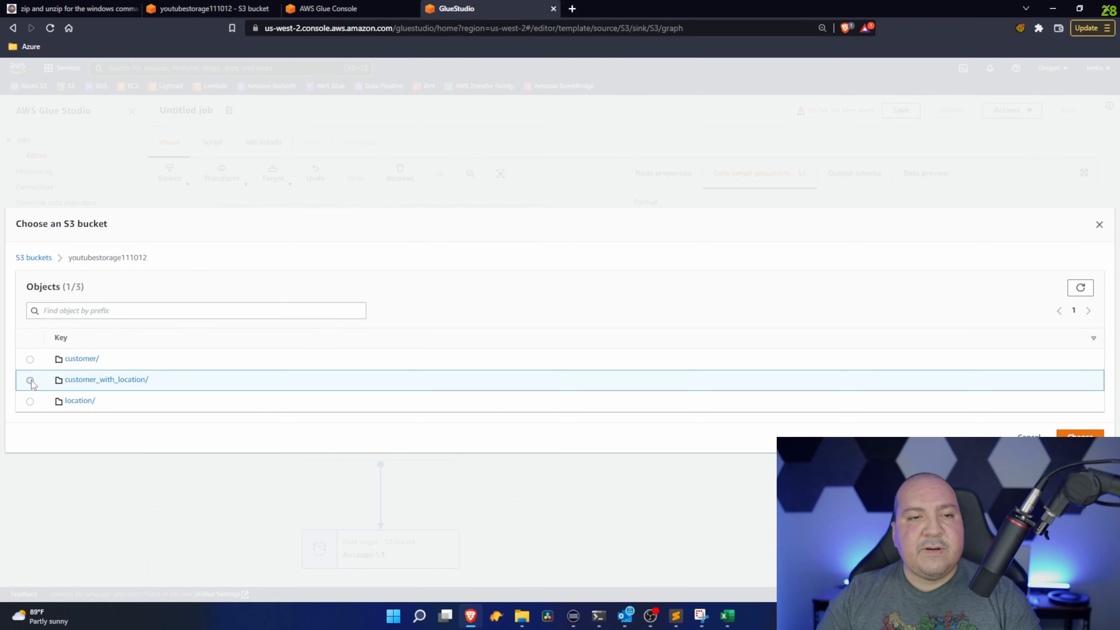
left_click(1083, 436)
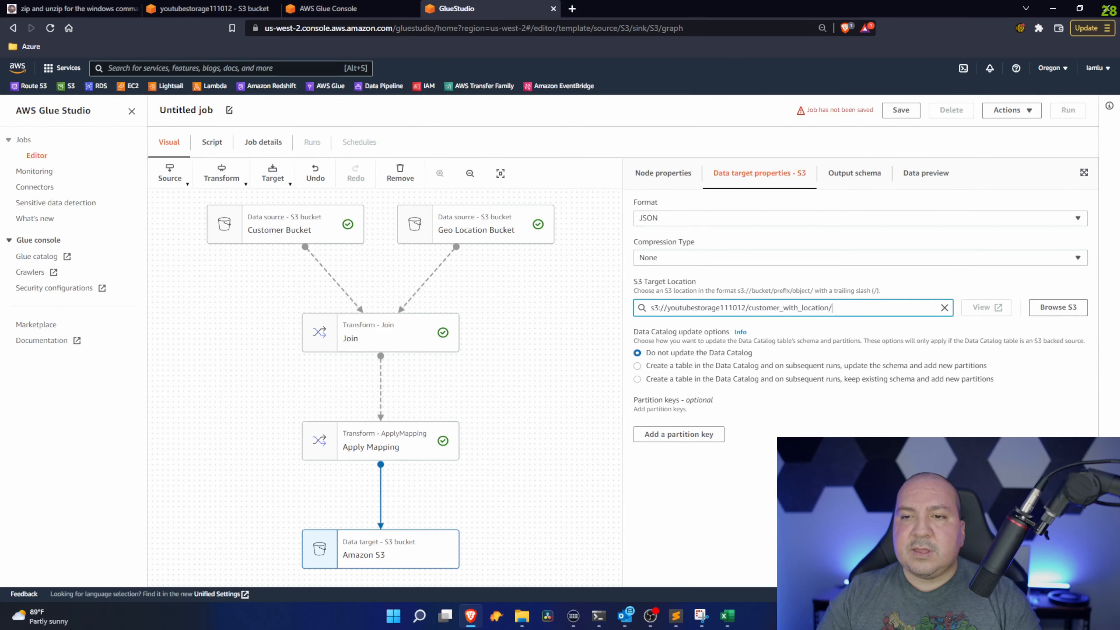
left_click_drag(397, 302, 615, 528)
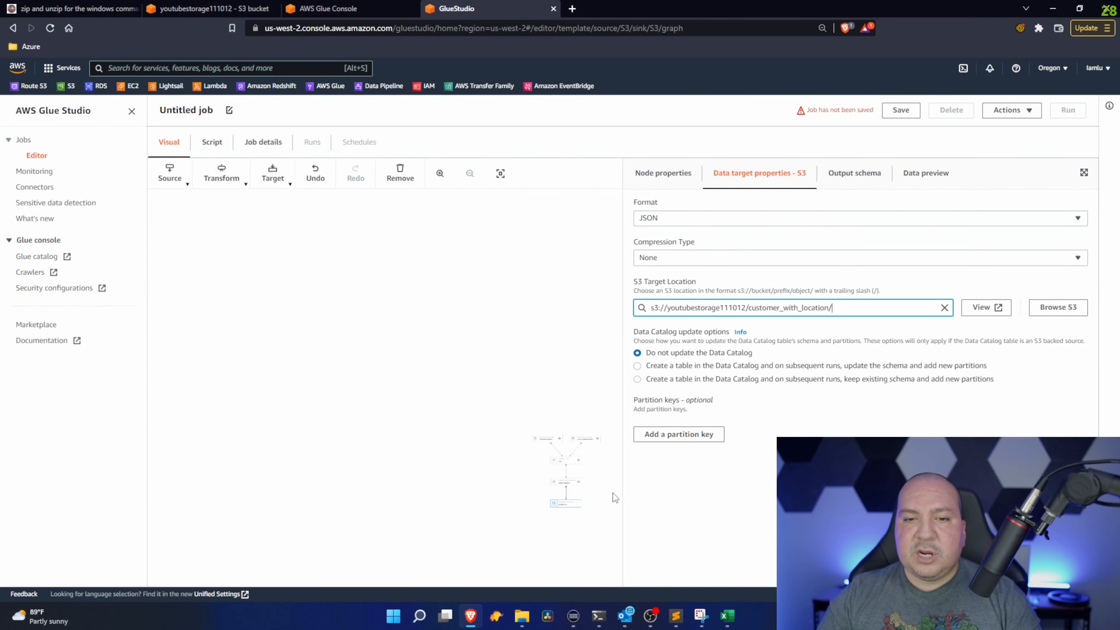
left_click_drag(568, 378, 322, 177)
left_click_drag(501, 418, 481, 303)
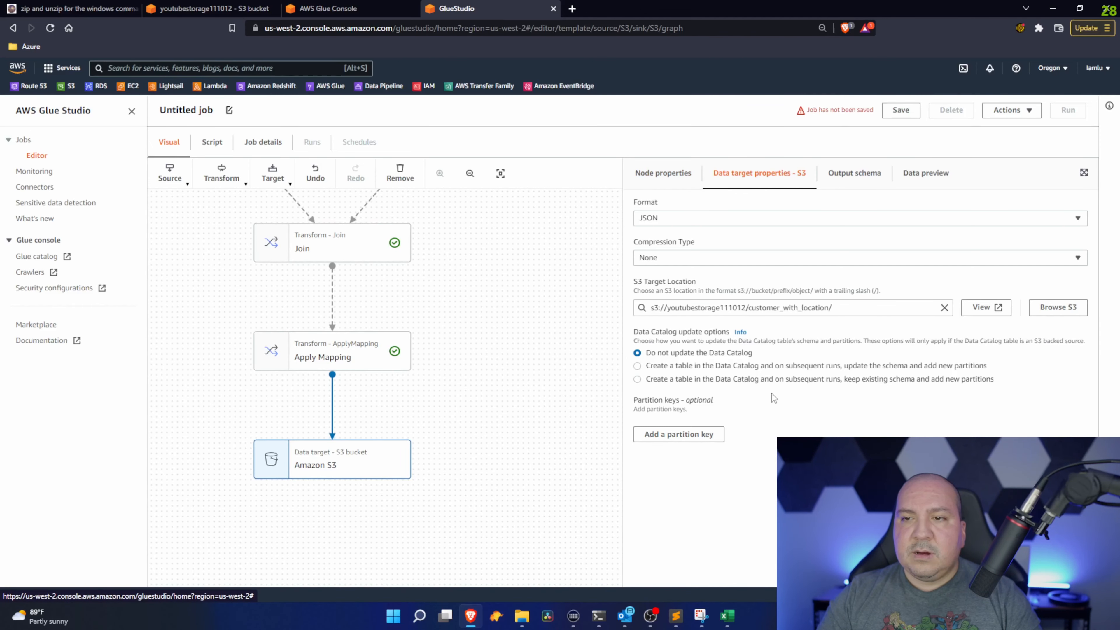
Review the Amazon S3 target's node properties, target settings and output schema fields
left_click(668, 175)
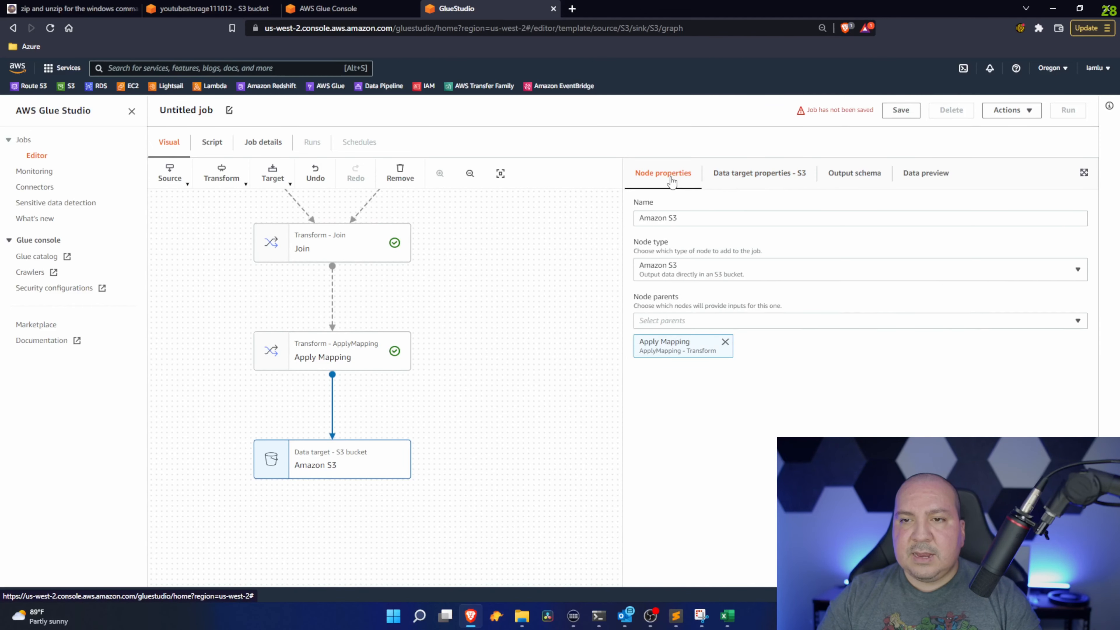
left_click(769, 173)
left_click(852, 175)
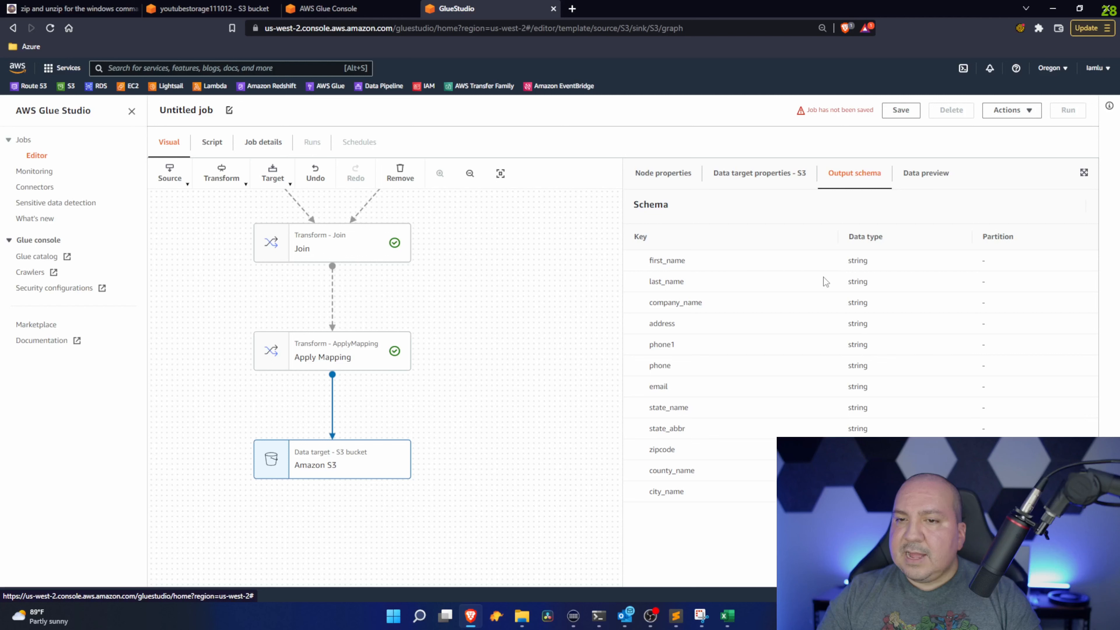
left_click_drag(787, 498, 650, 256)
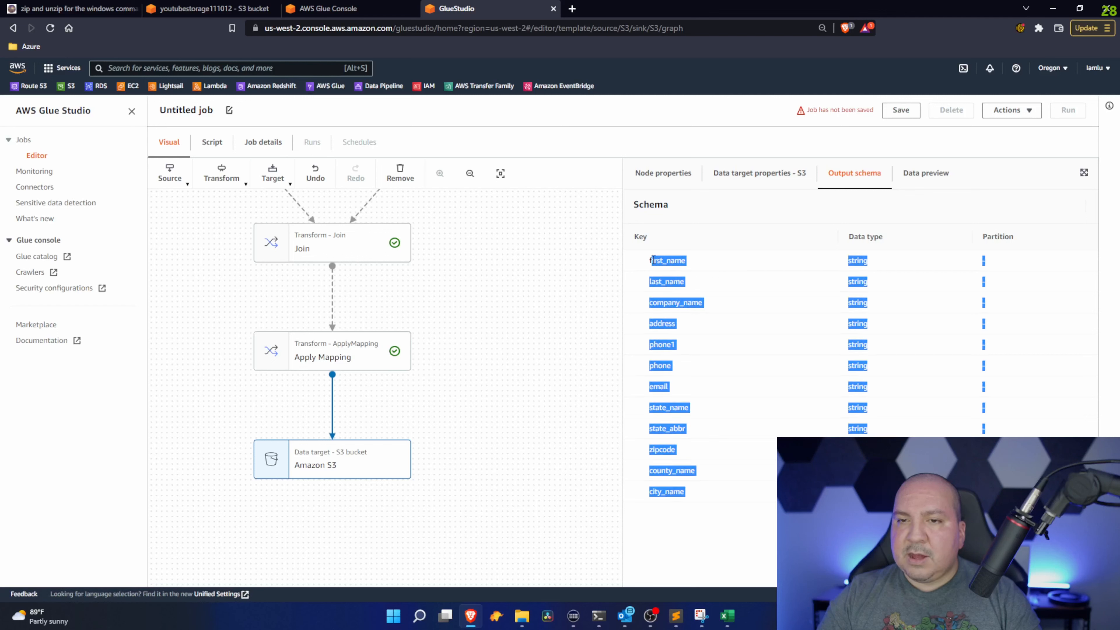
left_click(739, 329)
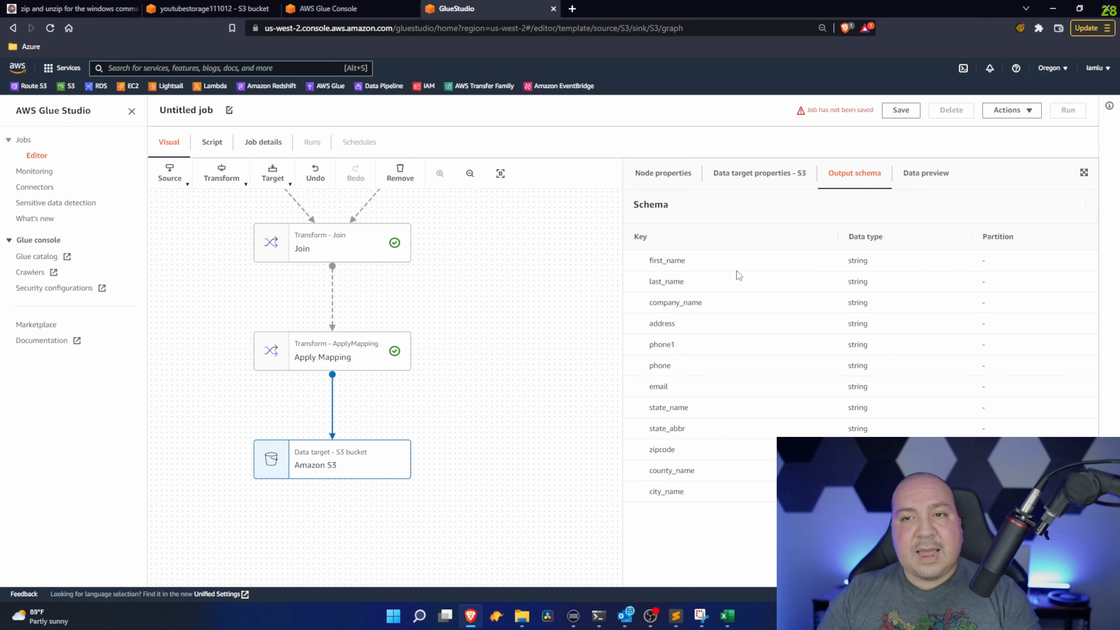
Rename the untitled job as Customer Geo Join
left_click_drag(528, 310, 563, 324)
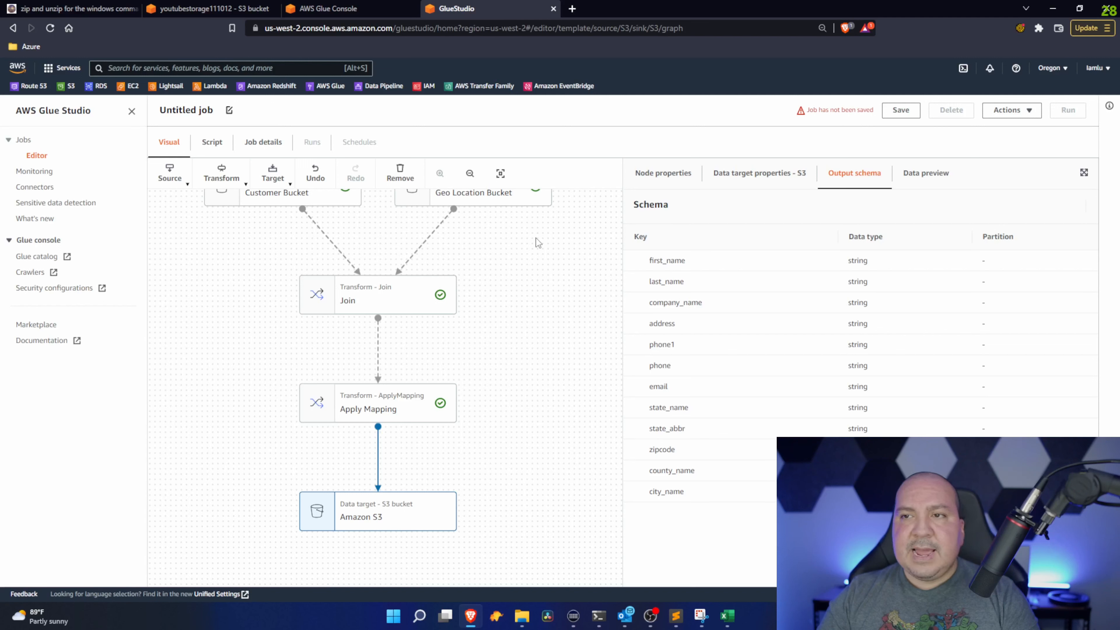
left_click(210, 111)
left_click_drag(206, 111, 150, 110)
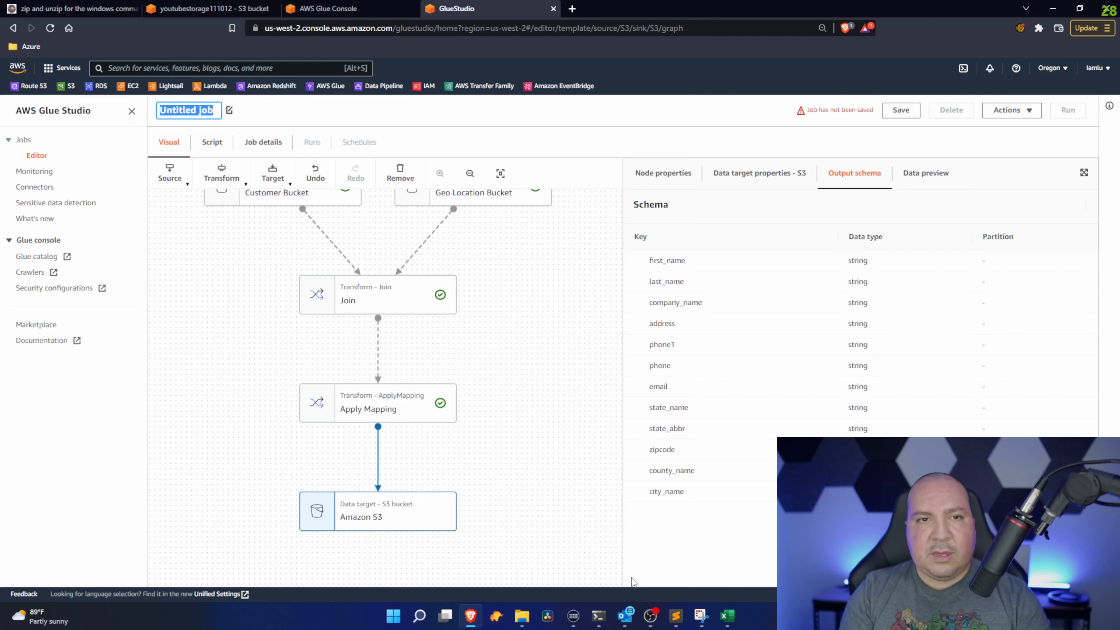
type("Customer")
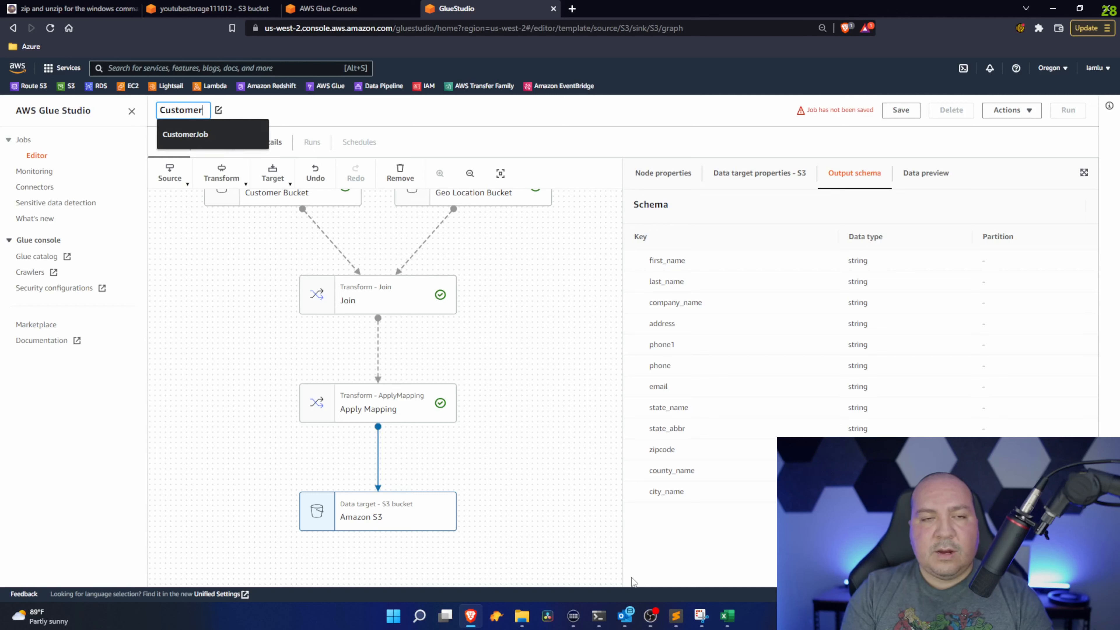
key("Return")
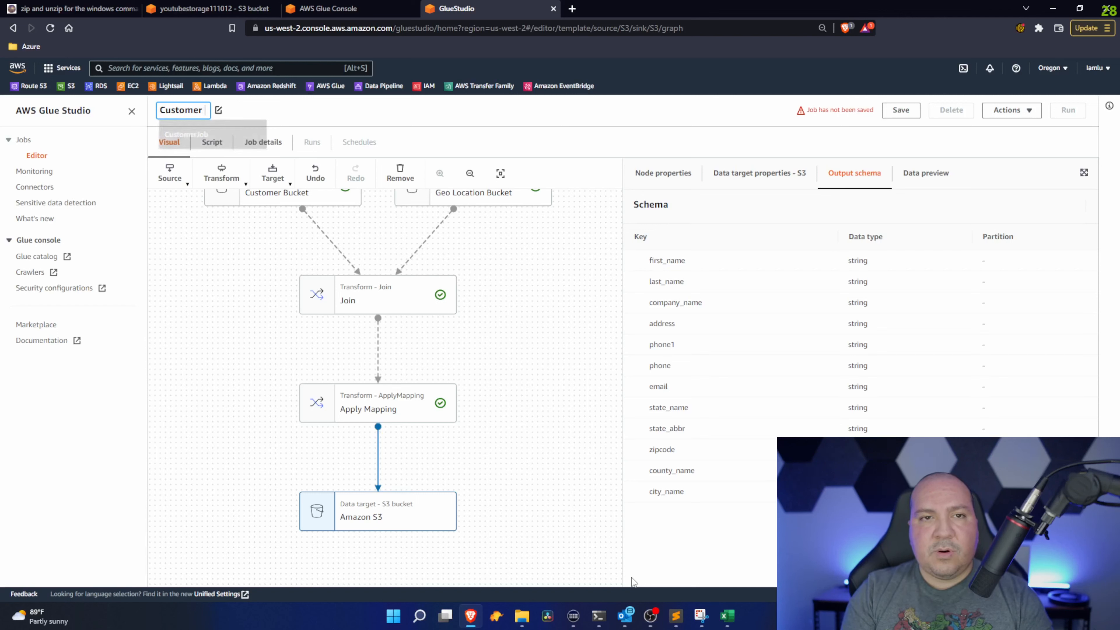
type("Geo Join")
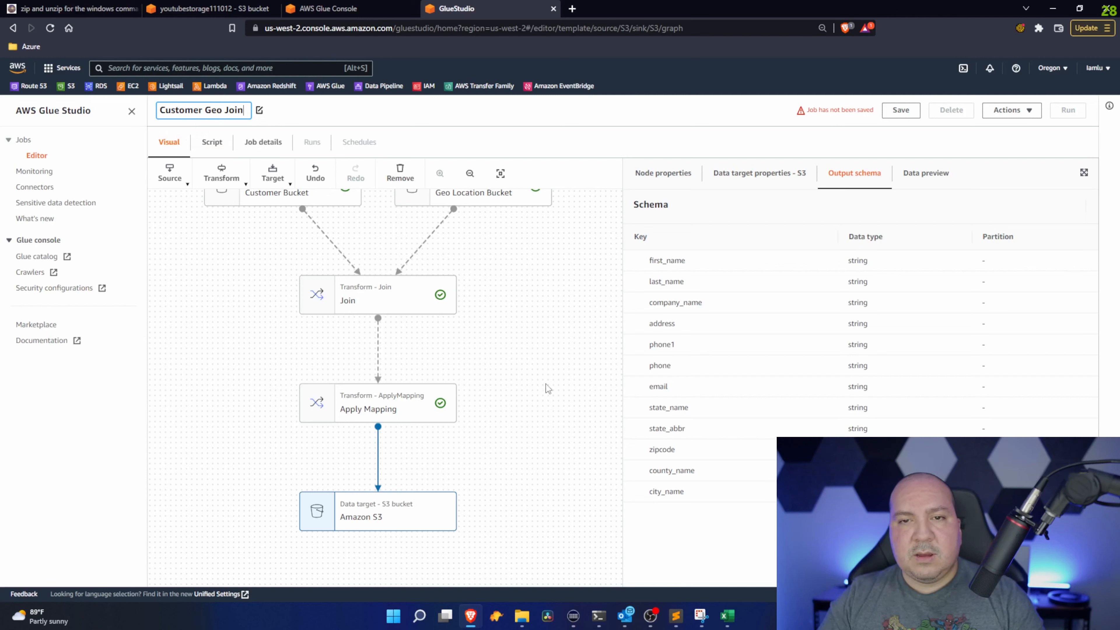
left_click(501, 339)
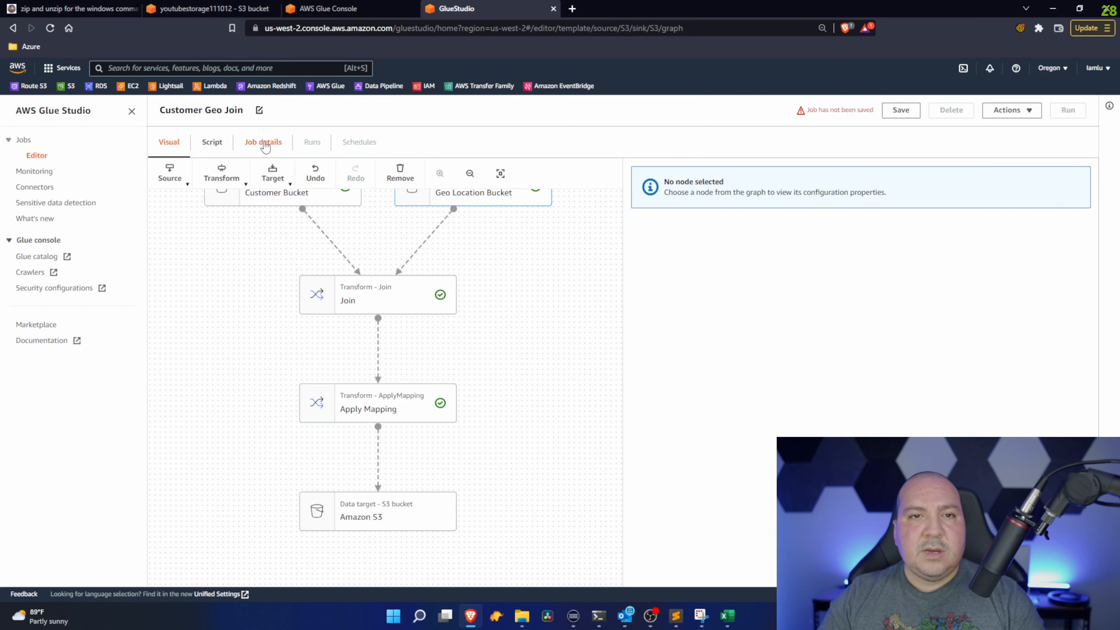
Assign the AWSGlueServiceRole-JobService IAM role in the job's basic properties
left_click(264, 142)
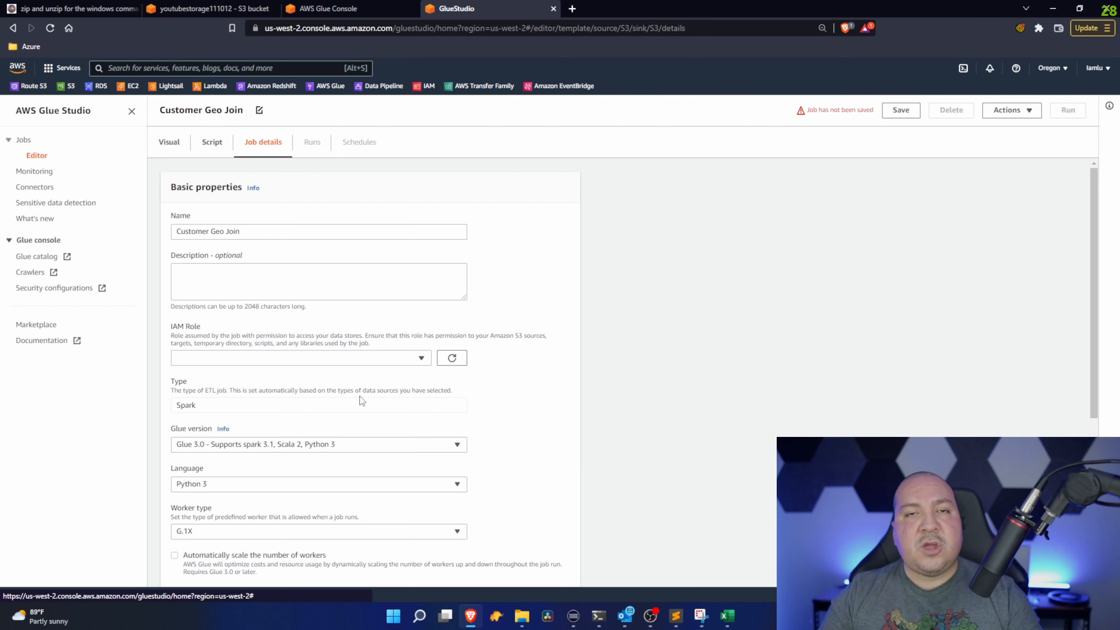
left_click(400, 359)
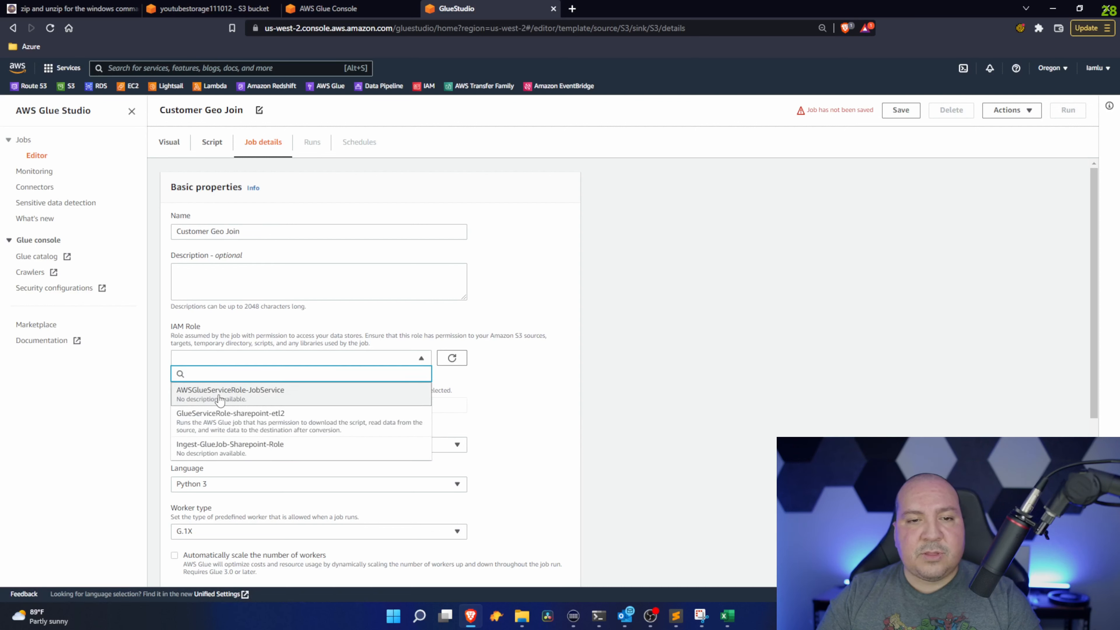
left_click(250, 398)
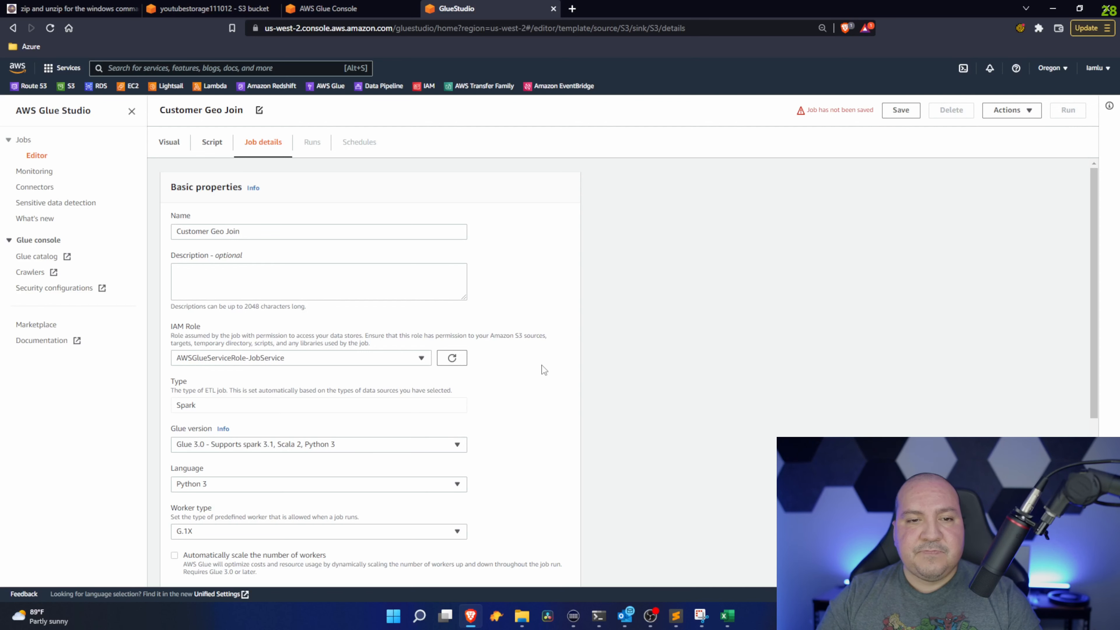
Examine the available options for the job's language, Glue version and worker type
scroll(541, 365, "down", 2)
scroll(497, 317, "down", 2)
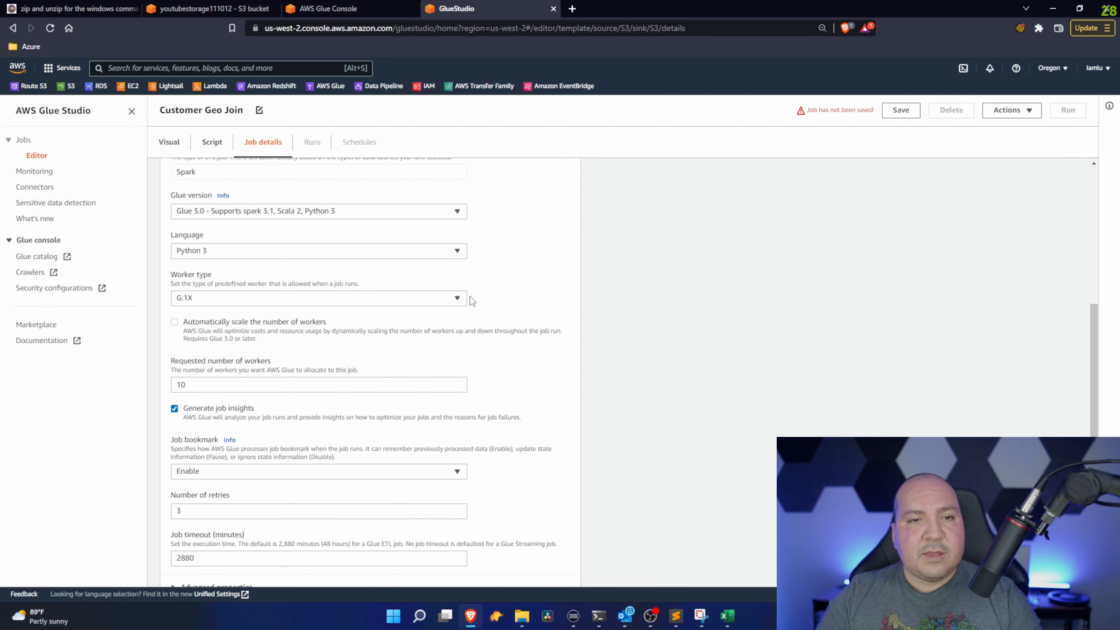
left_click(194, 252)
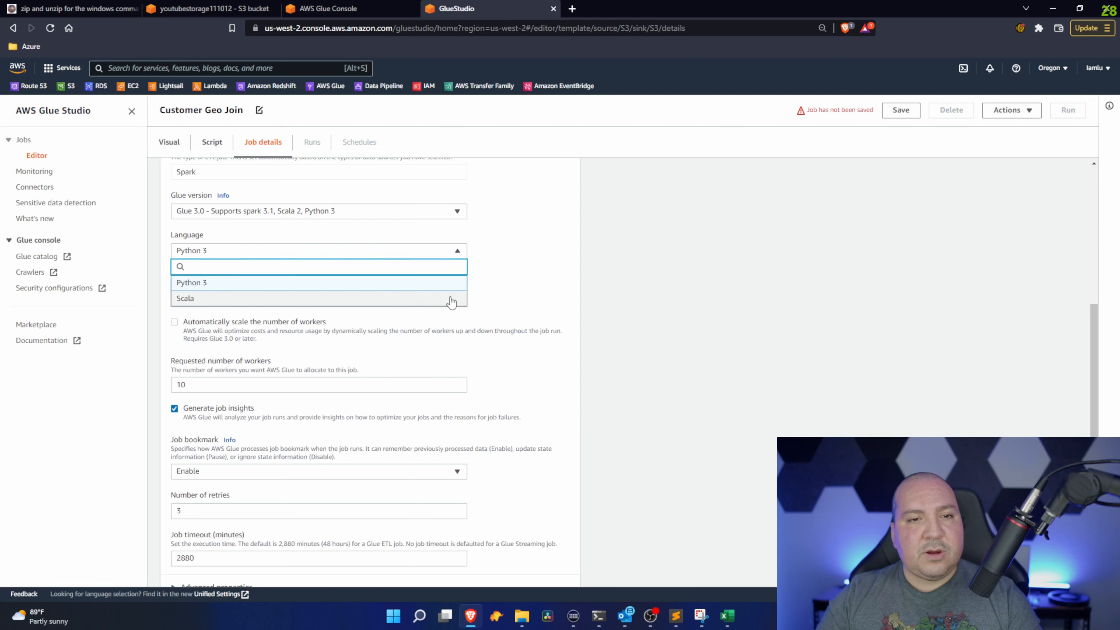
left_click(536, 269)
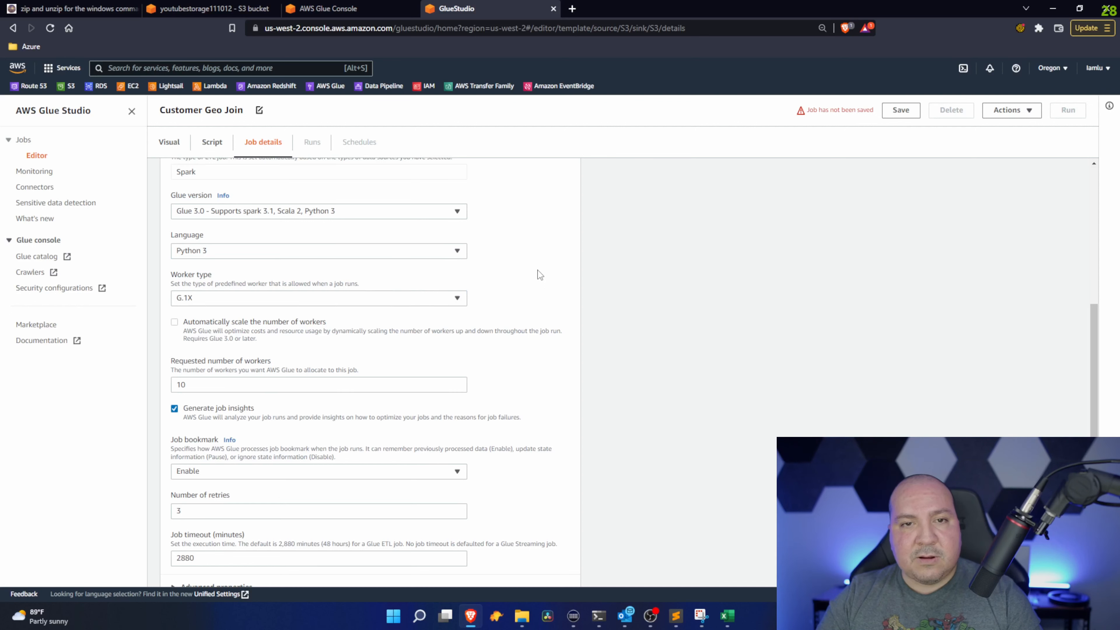
left_click(381, 213)
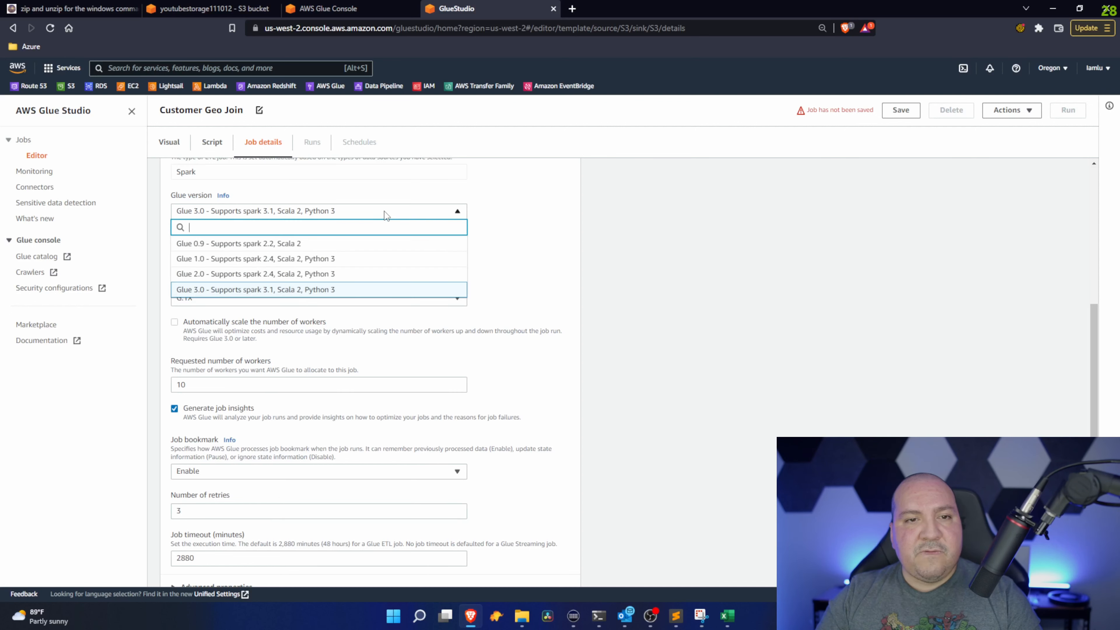
left_click(557, 233)
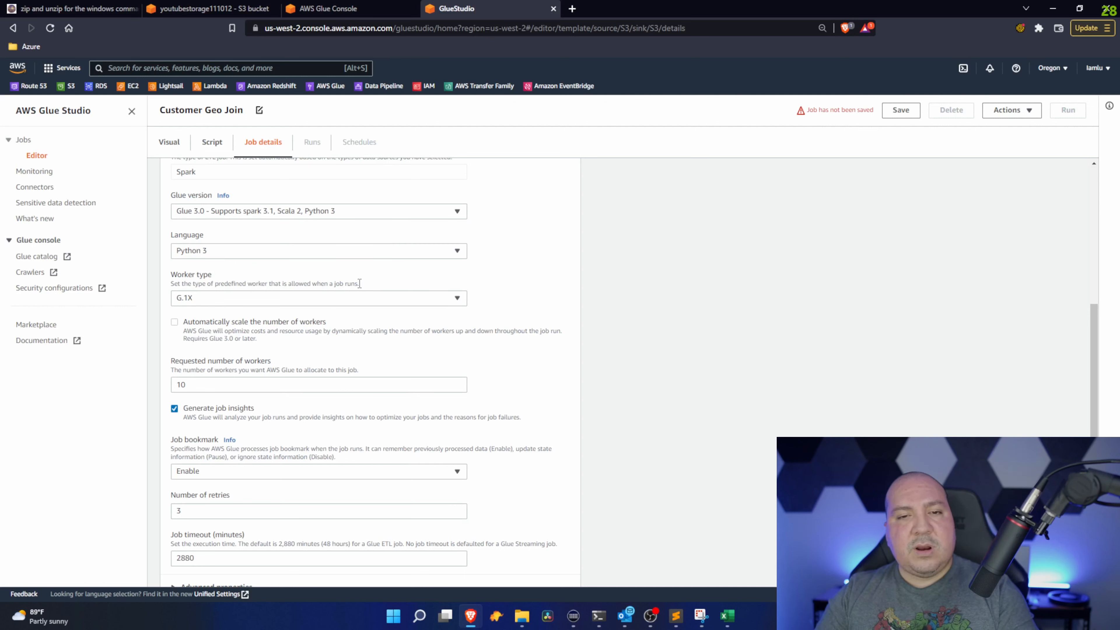
left_click(324, 303)
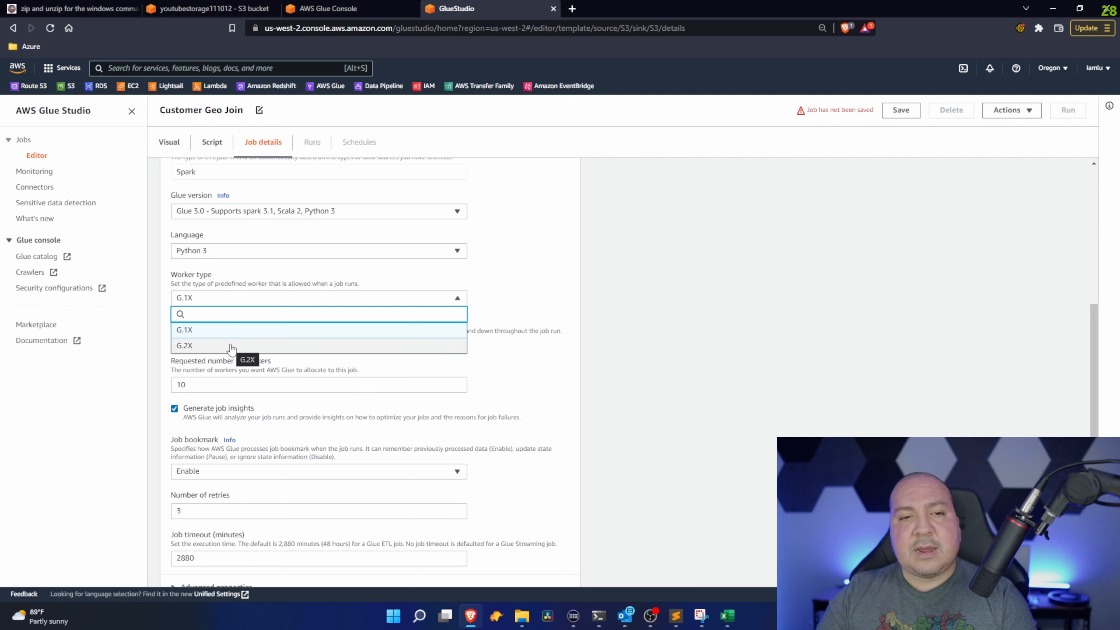
left_click(535, 302)
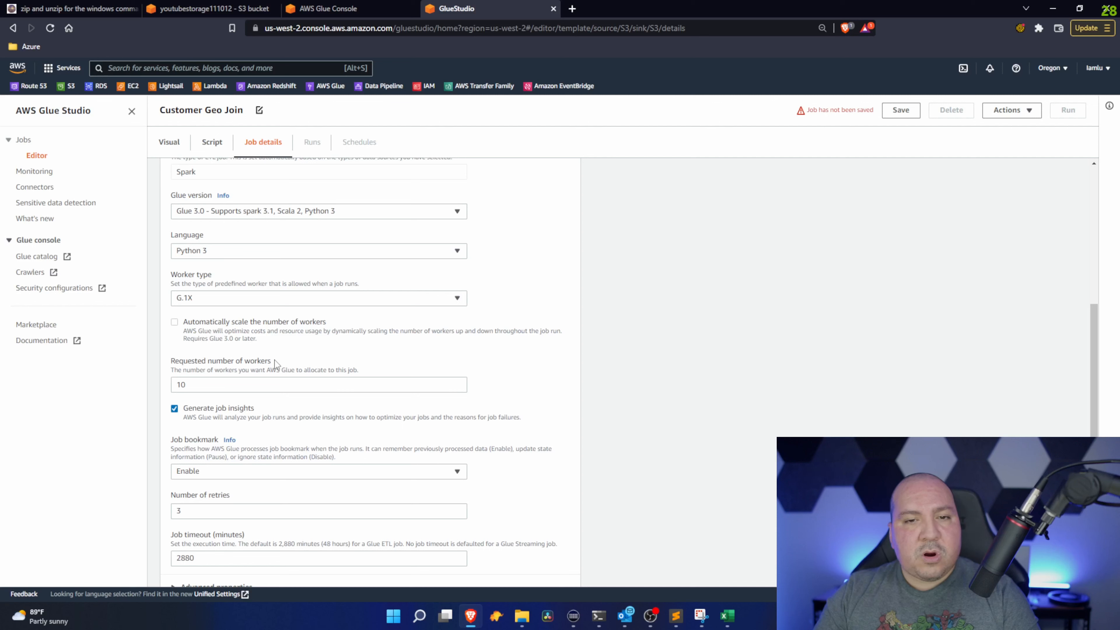
Set the job's requested number of workers to 2
left_click(189, 387)
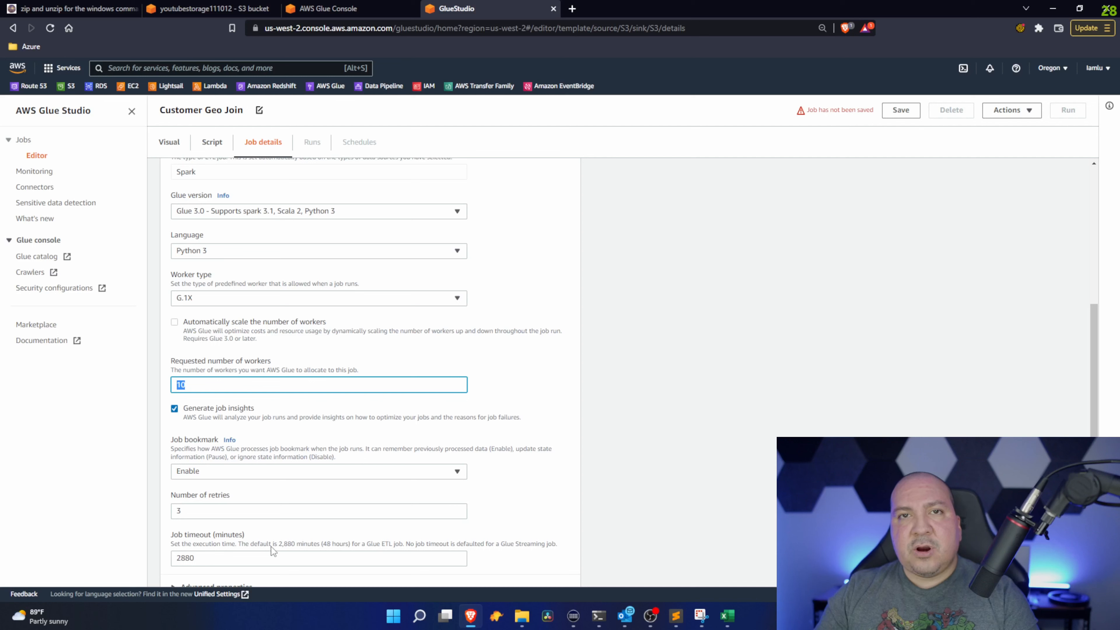
type("2")
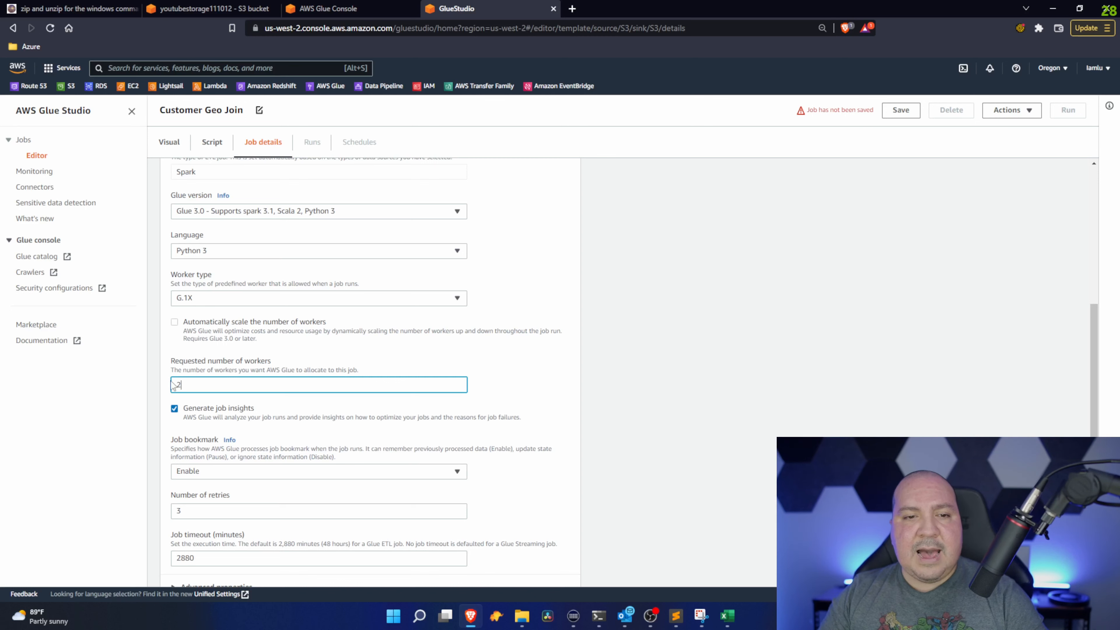
left_click_drag(205, 388, 163, 387)
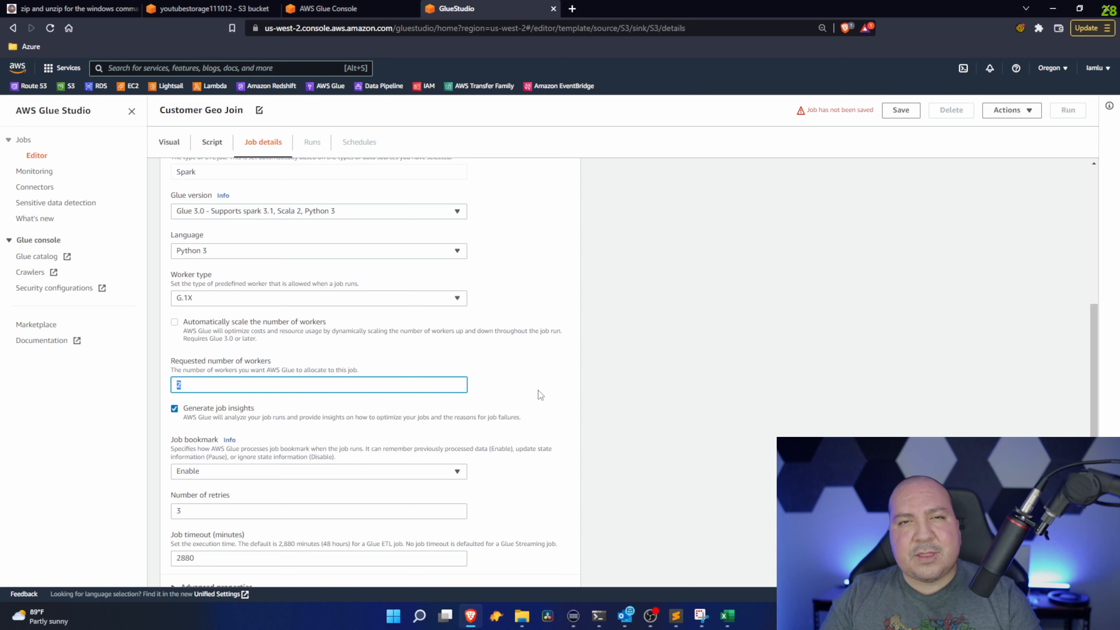
left_click(598, 372)
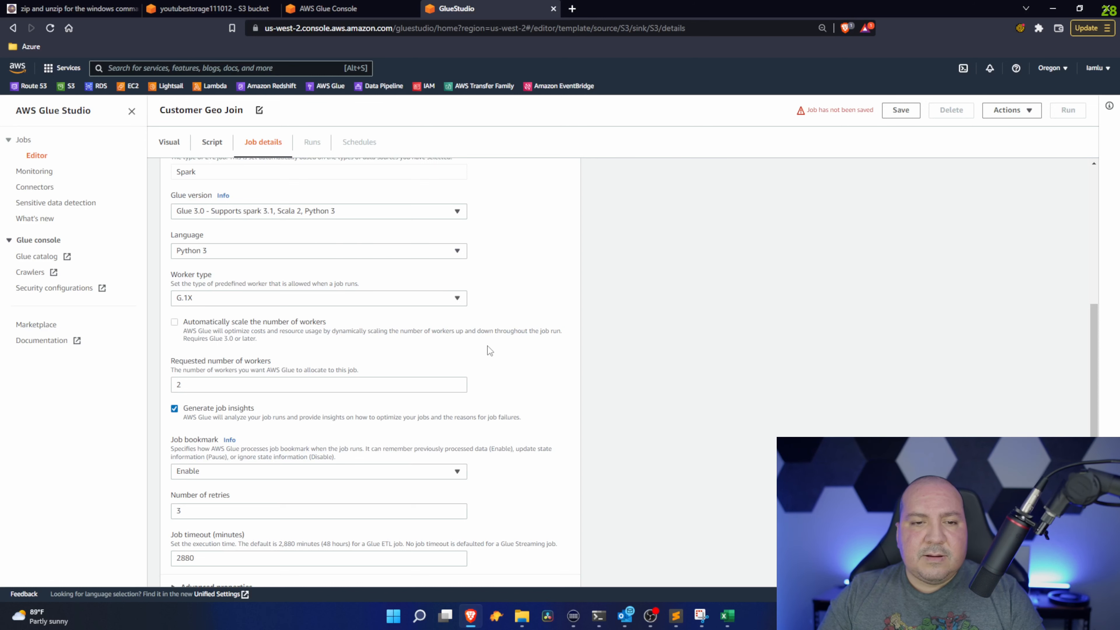
Set the job's number of retries to 0
scroll(489, 350, "down", 2)
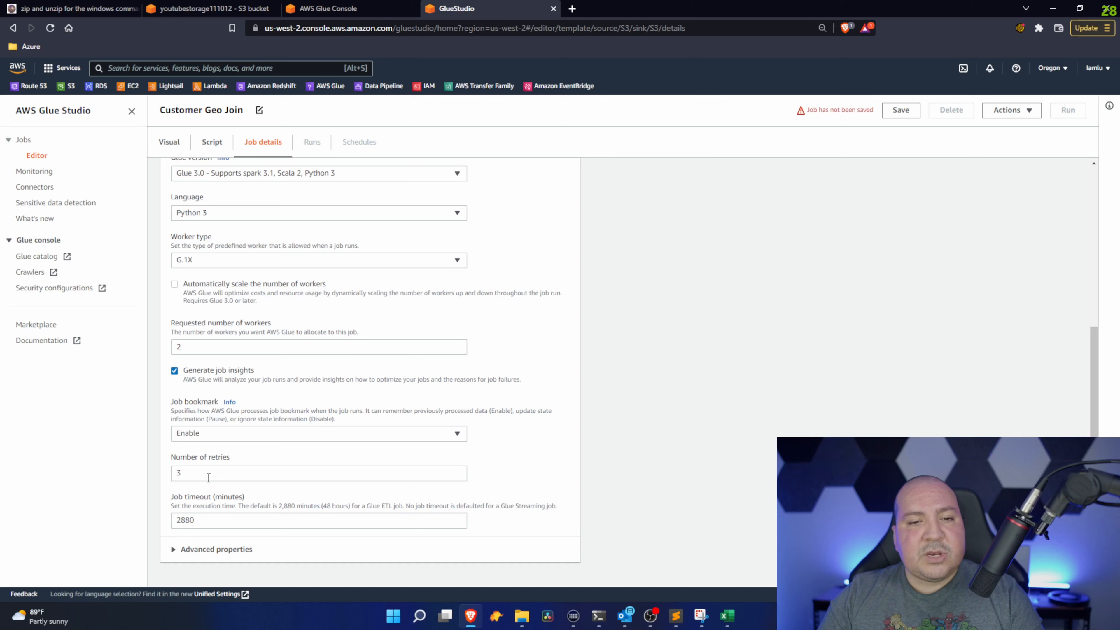
left_click_drag(208, 477, 145, 460)
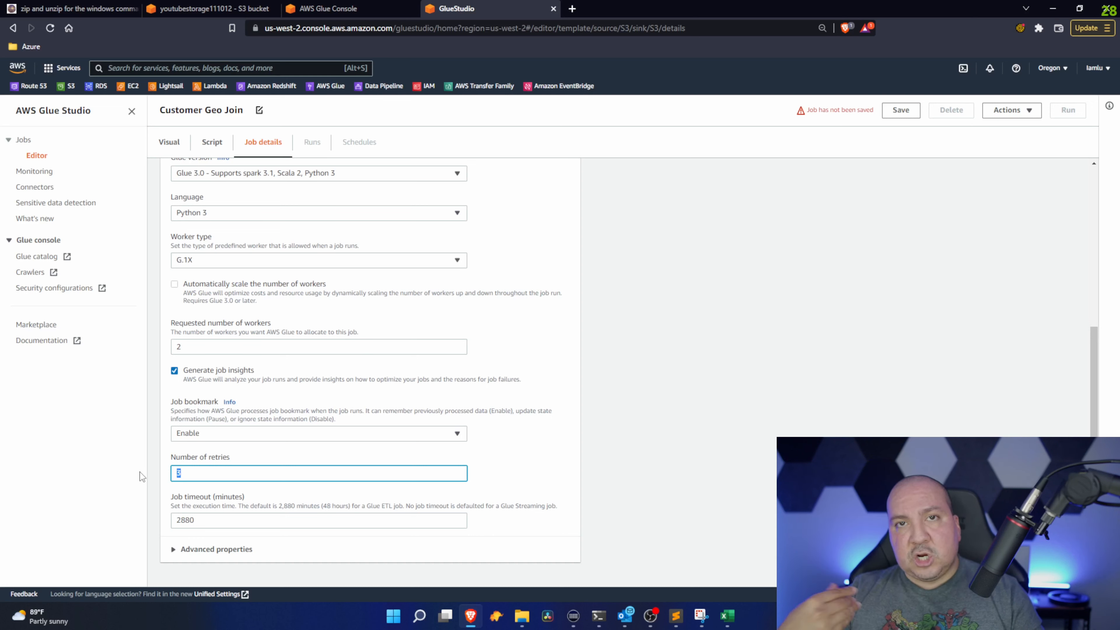
type("0")
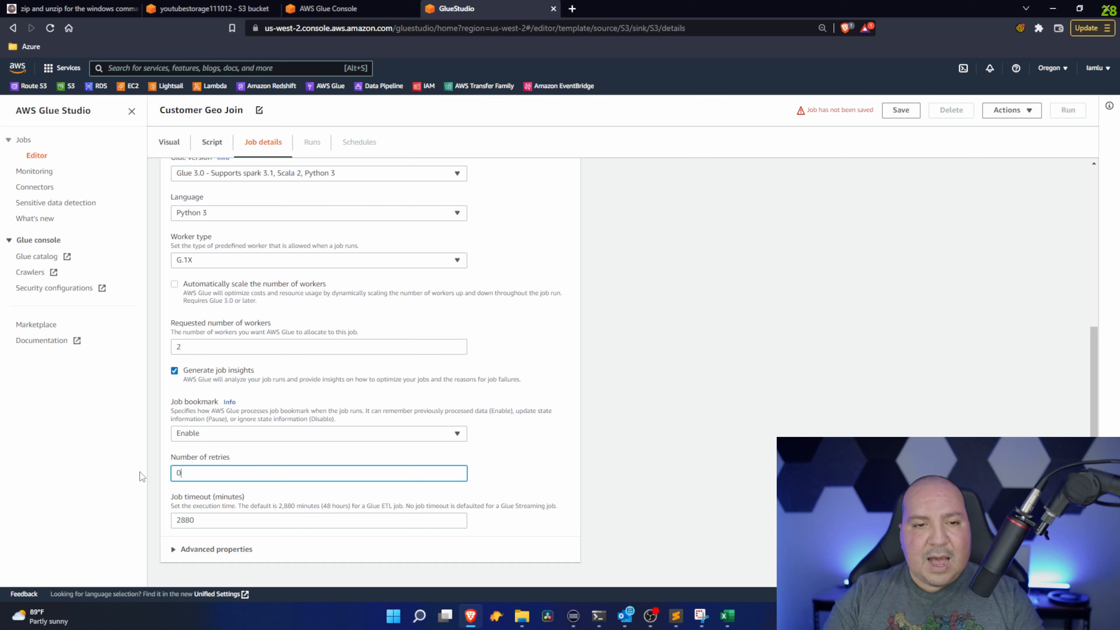
left_click(707, 373)
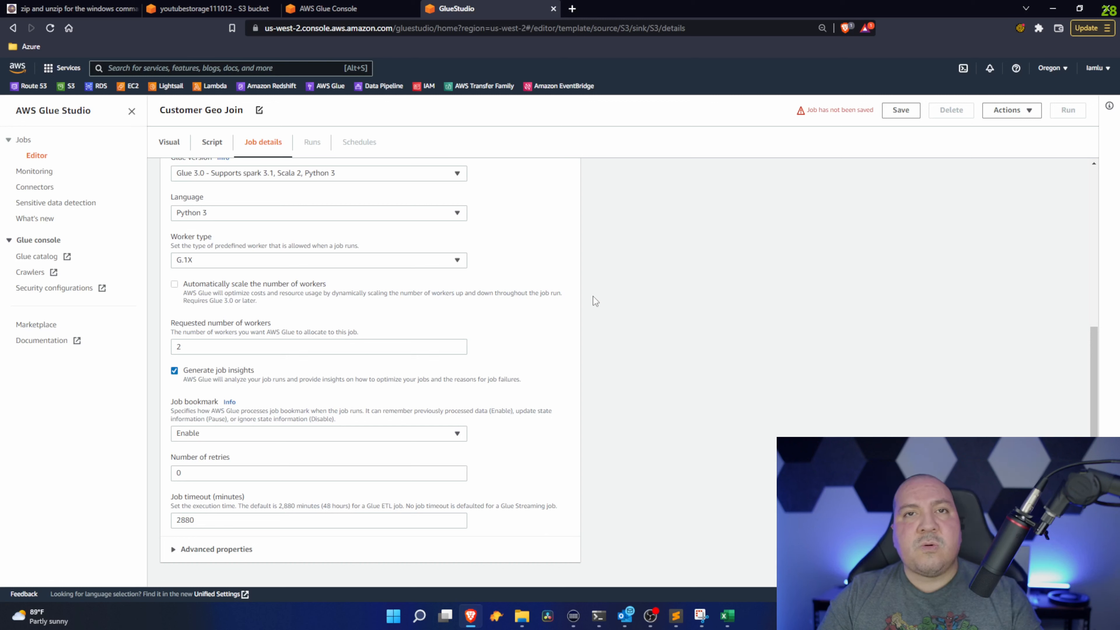
Save the Customer Geo Join job and return to the list of Glue Studio jobs
scroll(612, 304, "up", 5)
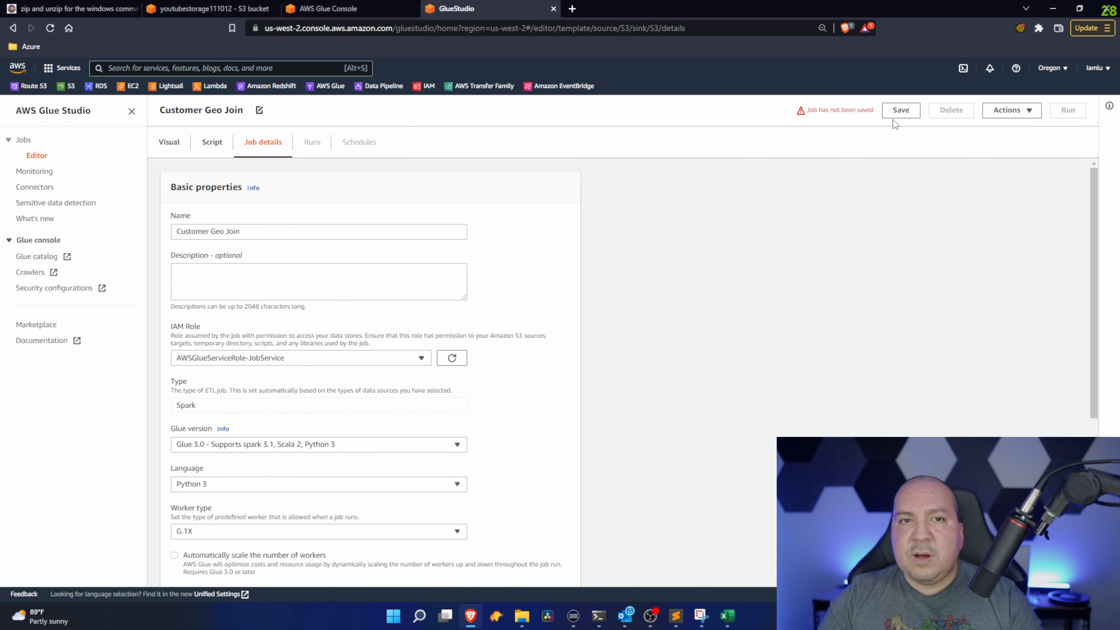
left_click(902, 115)
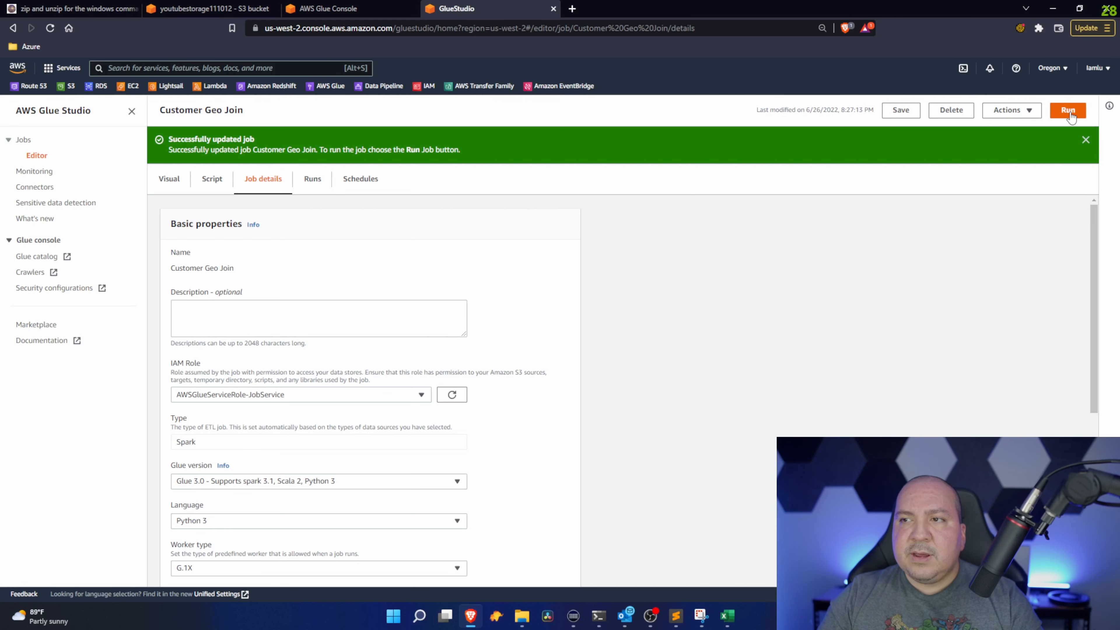
left_click(1084, 139)
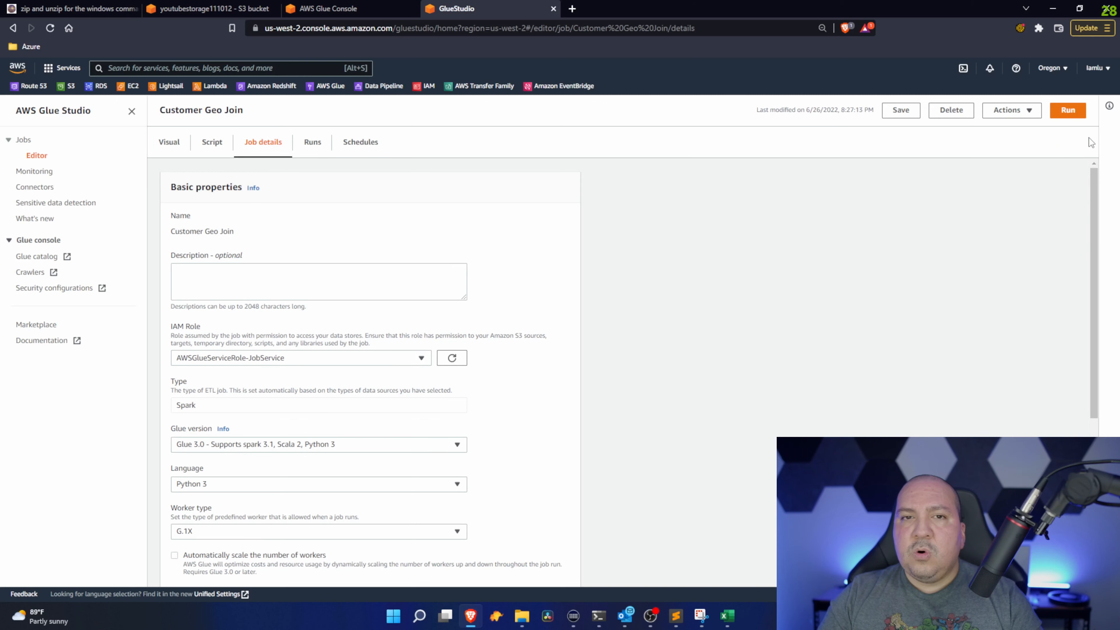
left_click(24, 141)
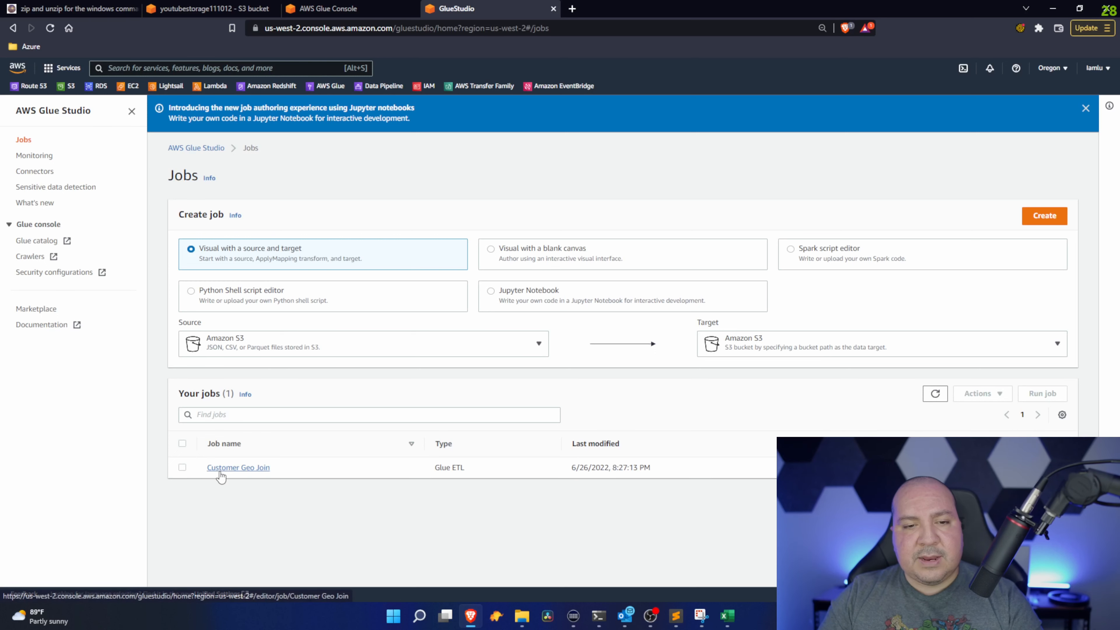
Search the jobs list for "fjskdfj" and for "join", clearing the search after each term
left_click(363, 411)
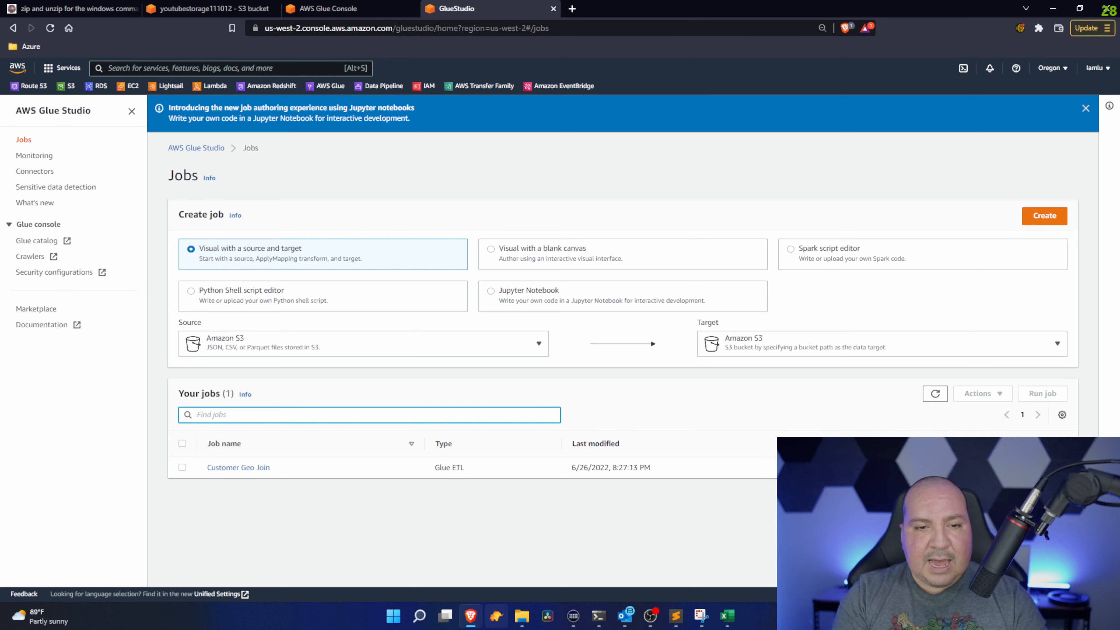
type("fjskdfj")
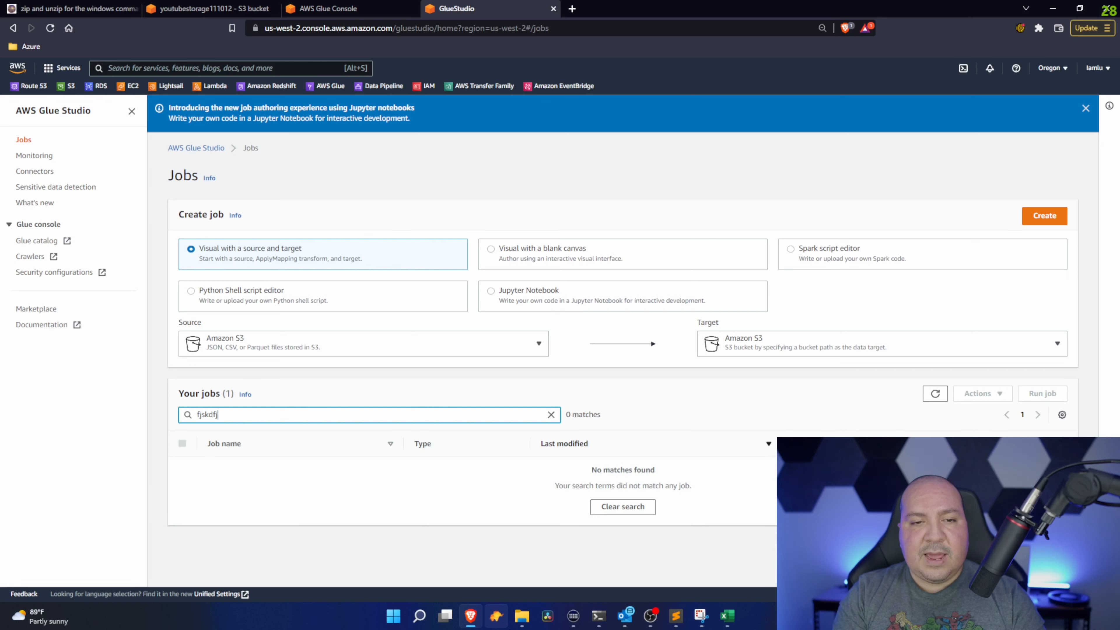
key("ctrl+a")
key("BackSpace")
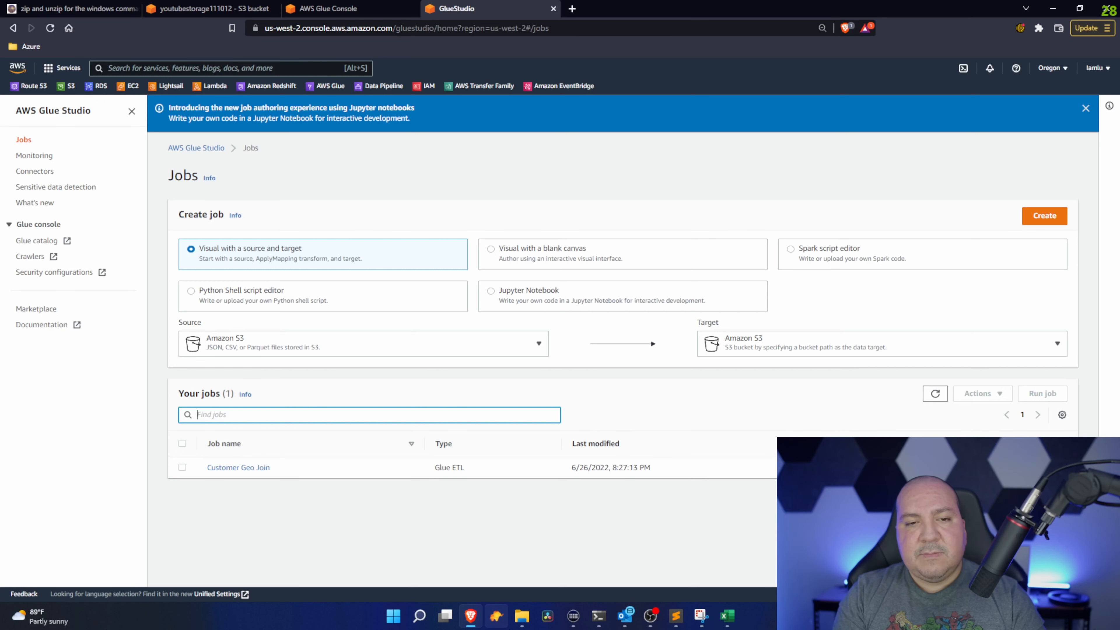
type("join")
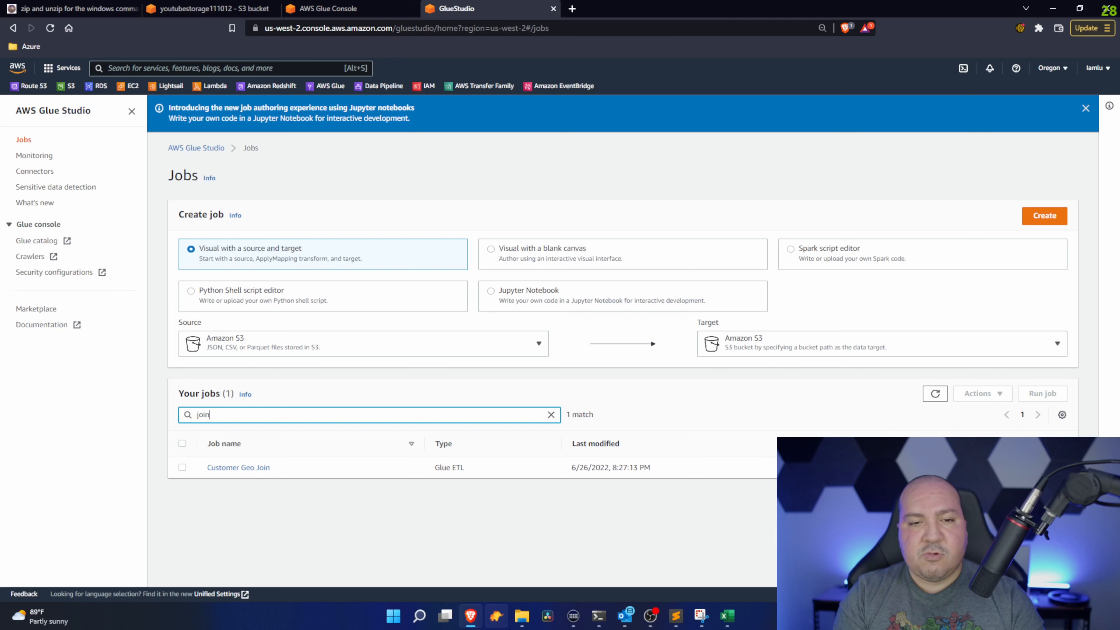
key("BackSpace")
key("BackSpace")
key("BackSpace")
key("BackSpace")
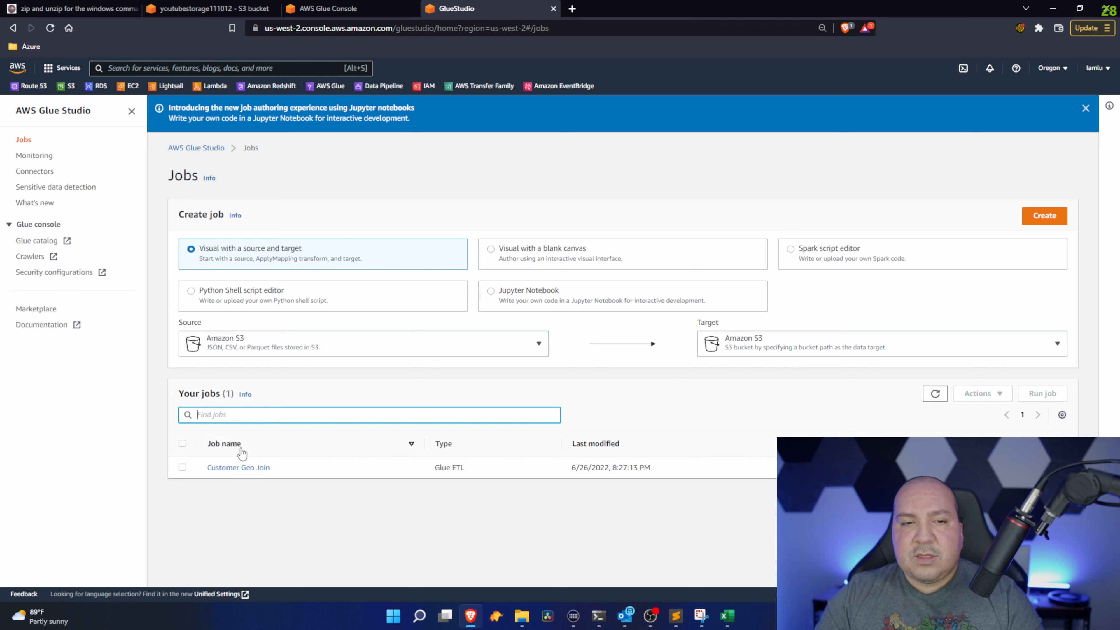
Select the Customer Geo Join job in the jobs list and run it
left_click(182, 467)
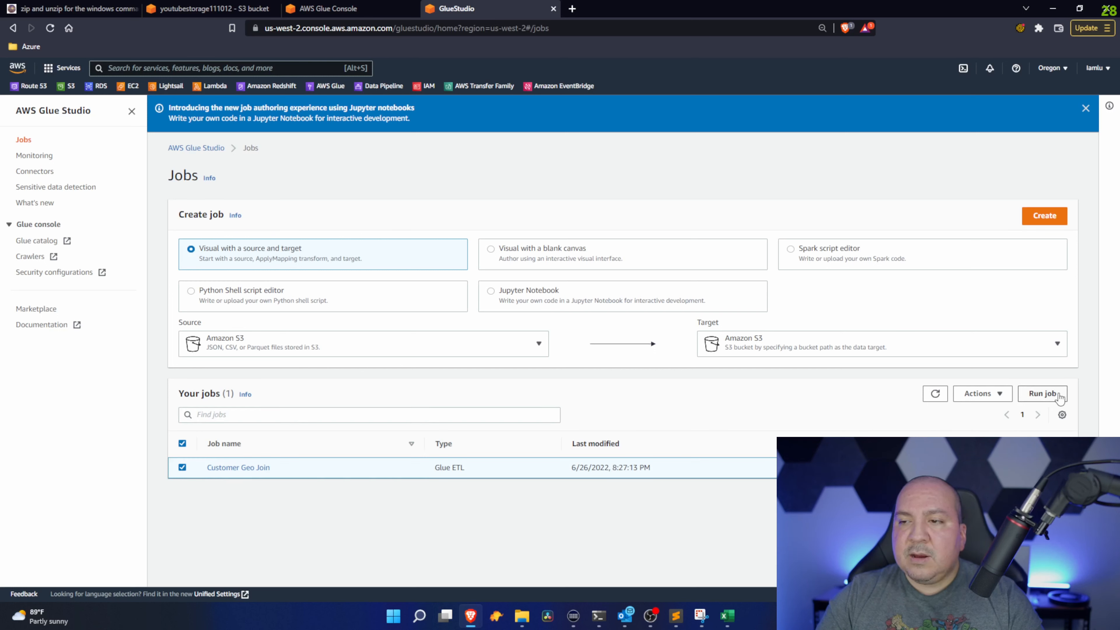
left_click(1057, 395)
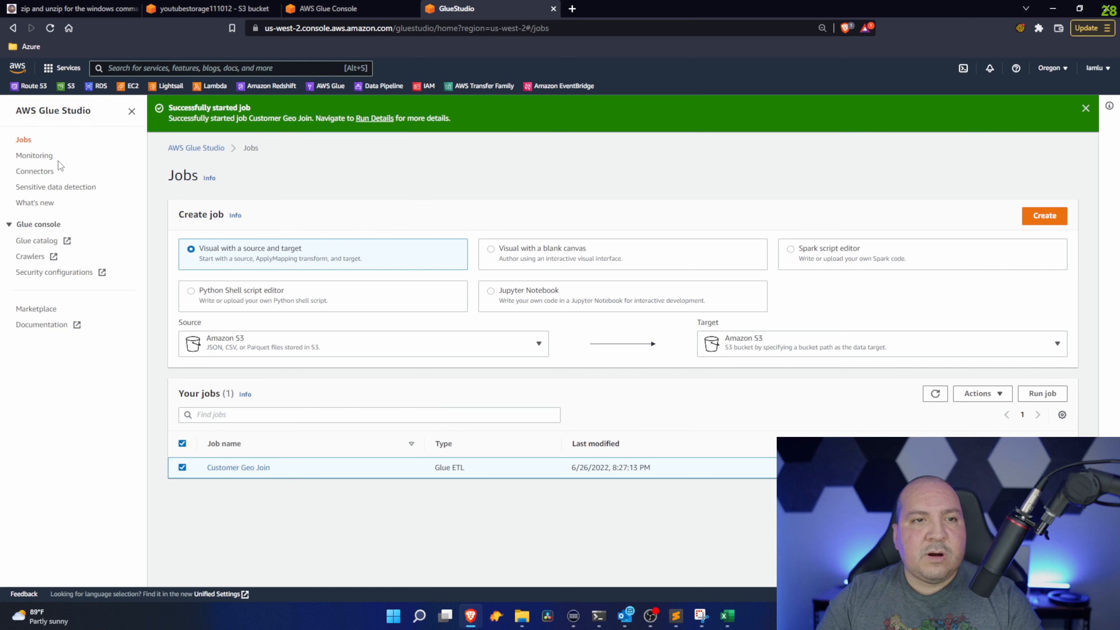
Open the currently running job runs from Glue Studio monitoring and refresh the list to check on the job
left_click(44, 158)
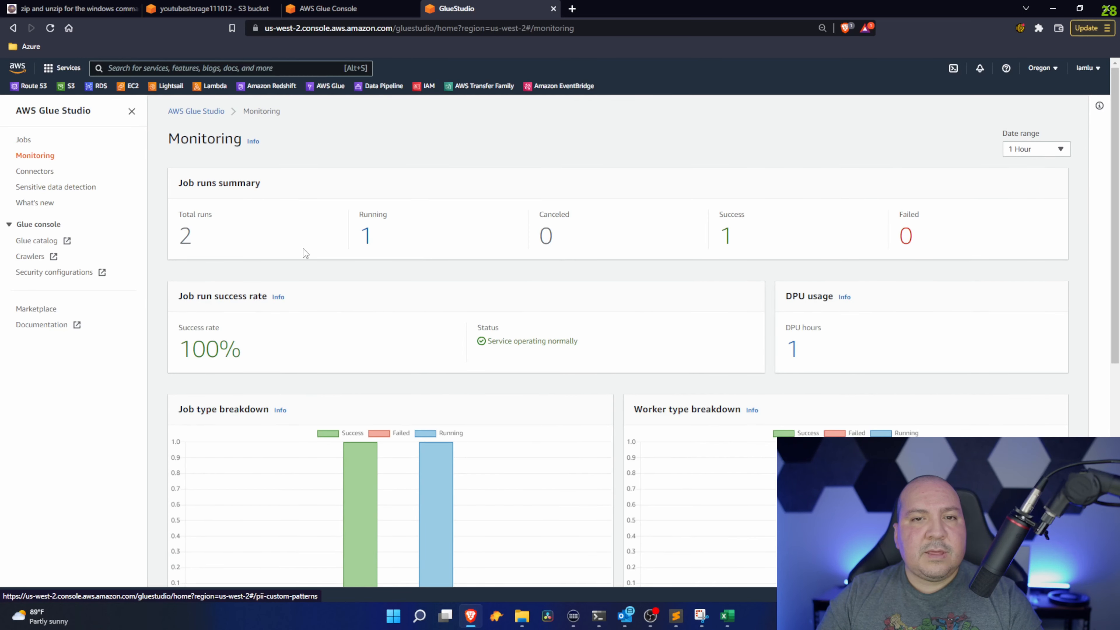
left_click(366, 244)
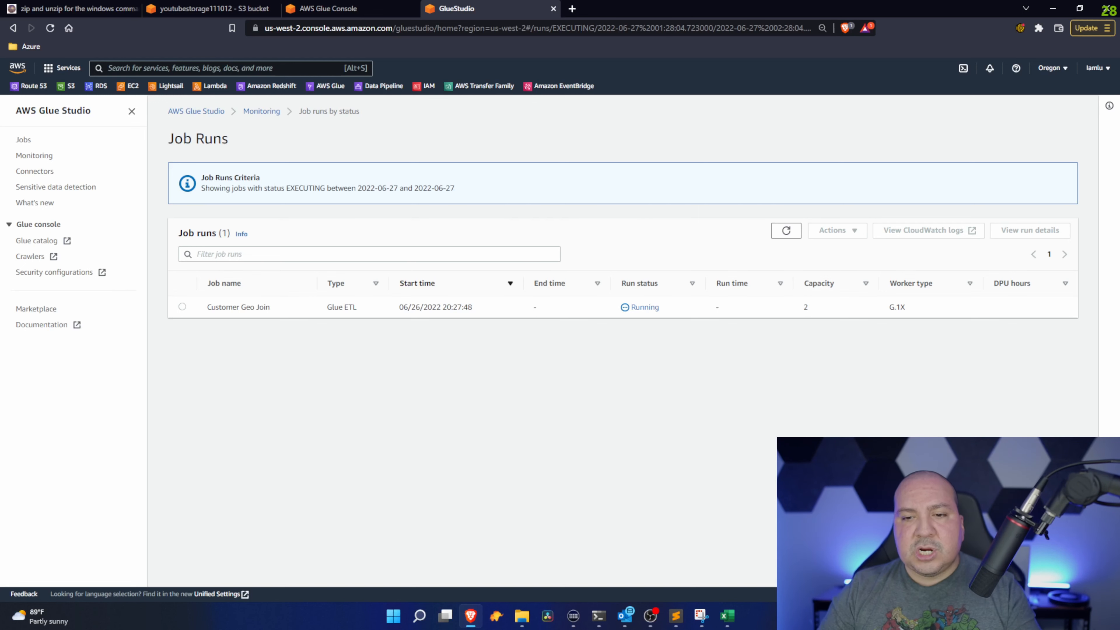
left_click(781, 235)
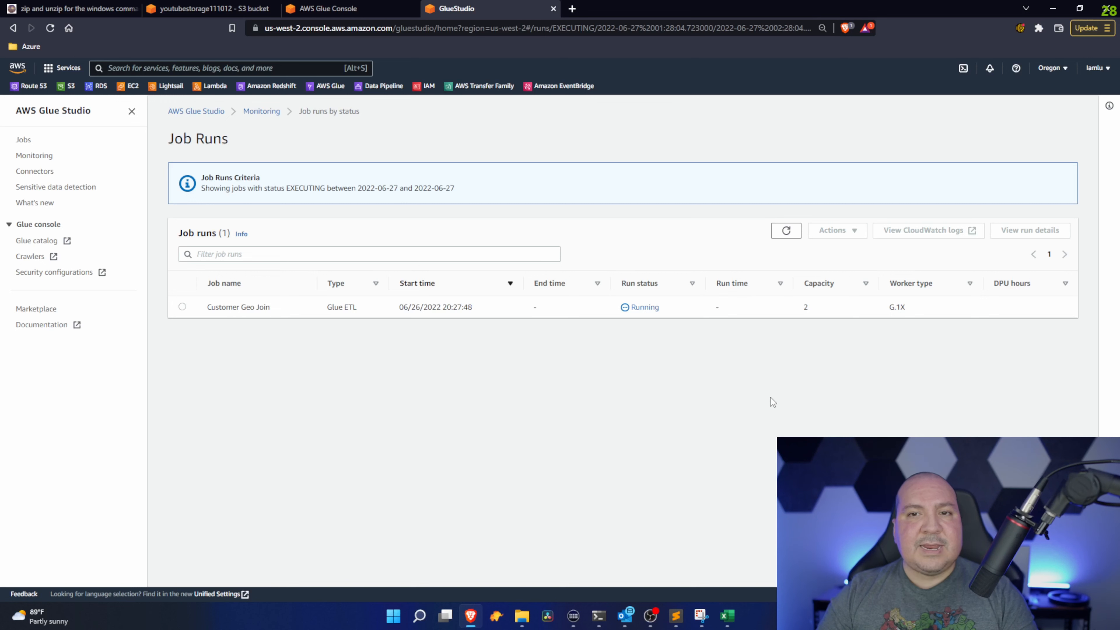
left_click(786, 231)
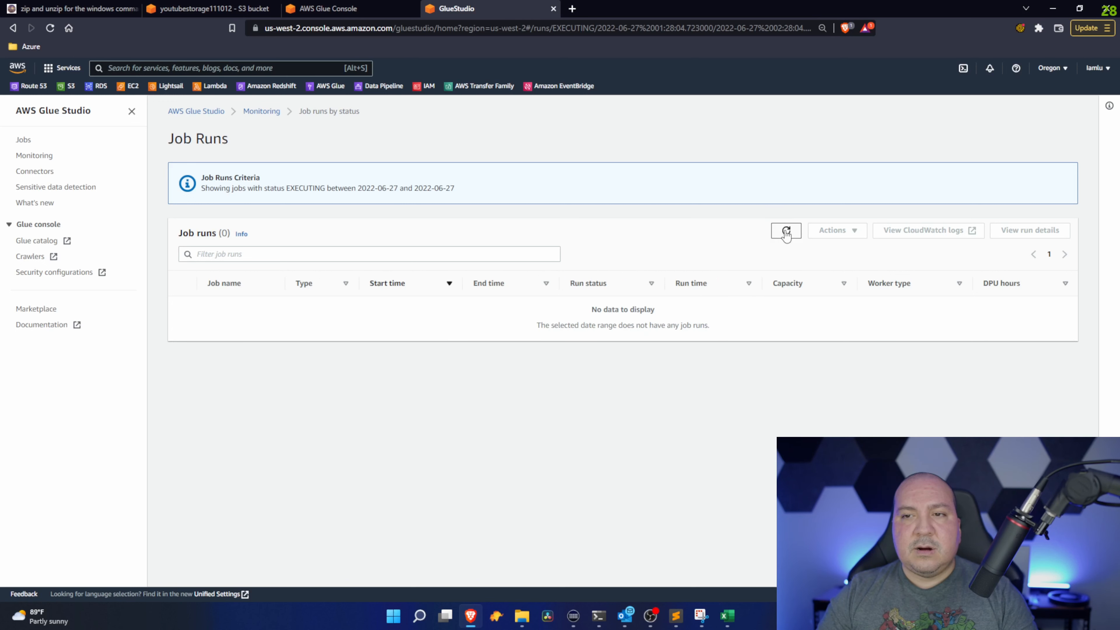
Return to the monitoring overview and examine the end time, run status and DPU hours in the job runs table
left_click(38, 157)
scroll(654, 368, "down", 10)
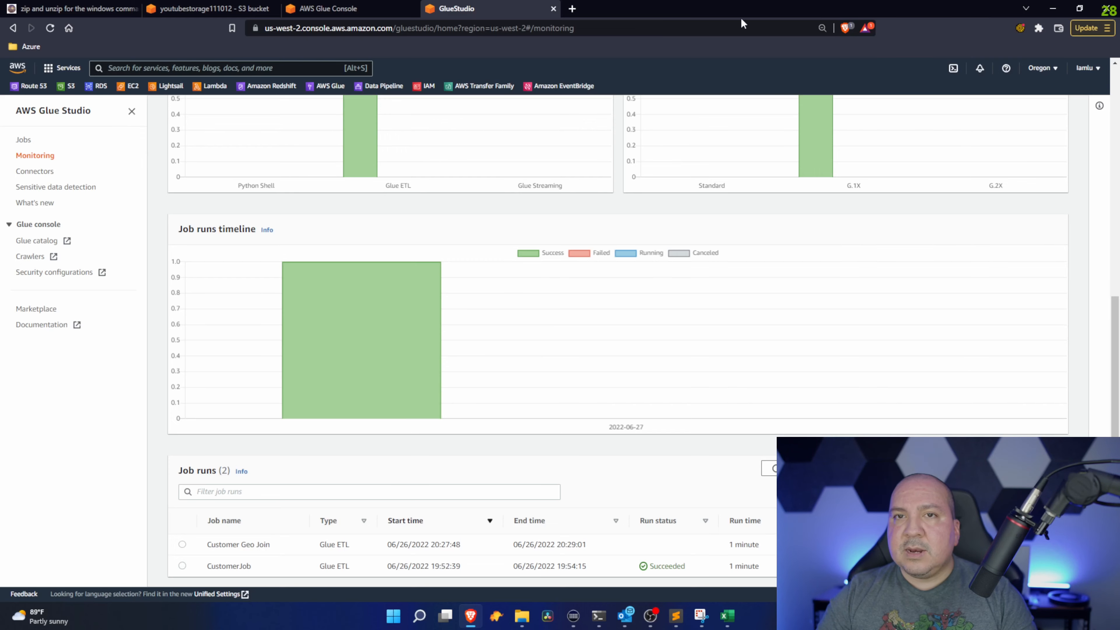
left_click_drag(660, 8, 326, 38)
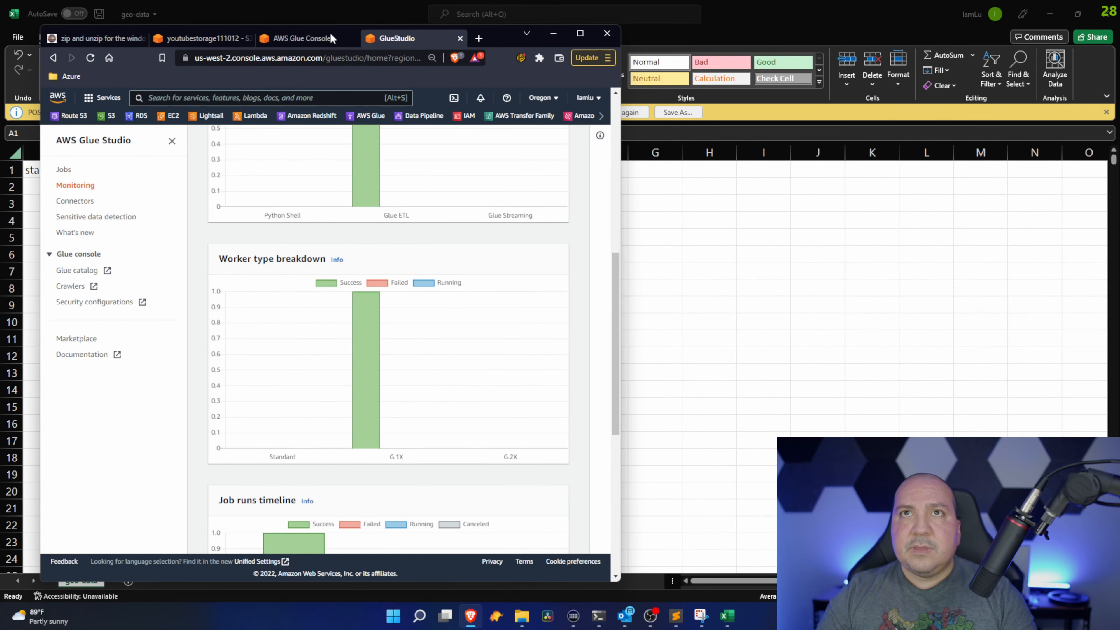
scroll(523, 291, "down", 7)
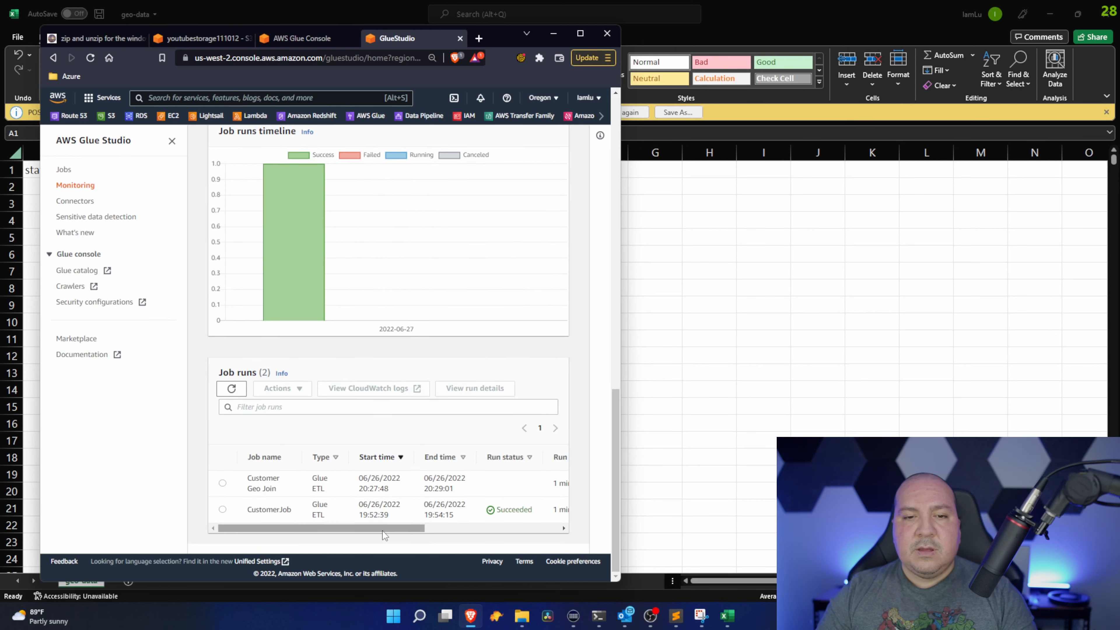
left_click_drag(383, 530, 522, 524)
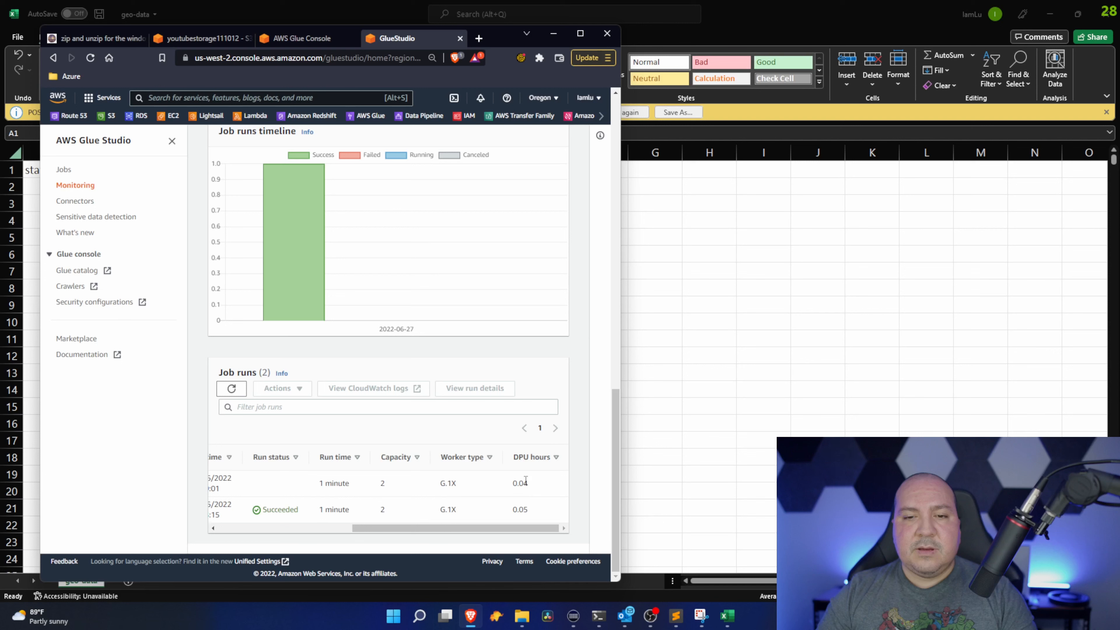
left_click_drag(388, 532, 363, 530)
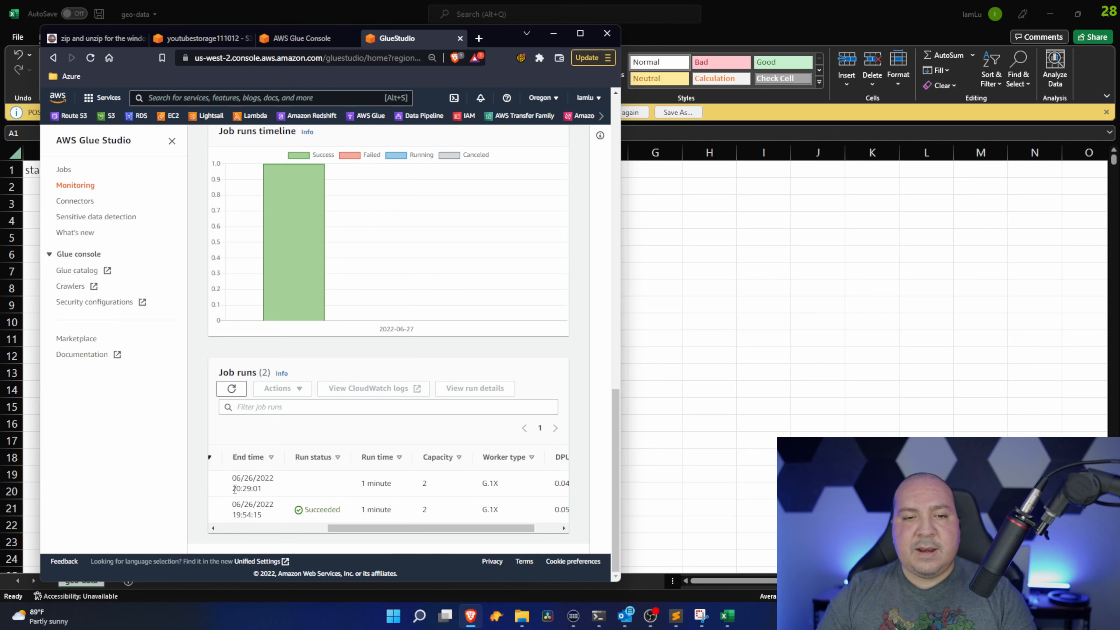
left_click_drag(234, 489, 254, 493)
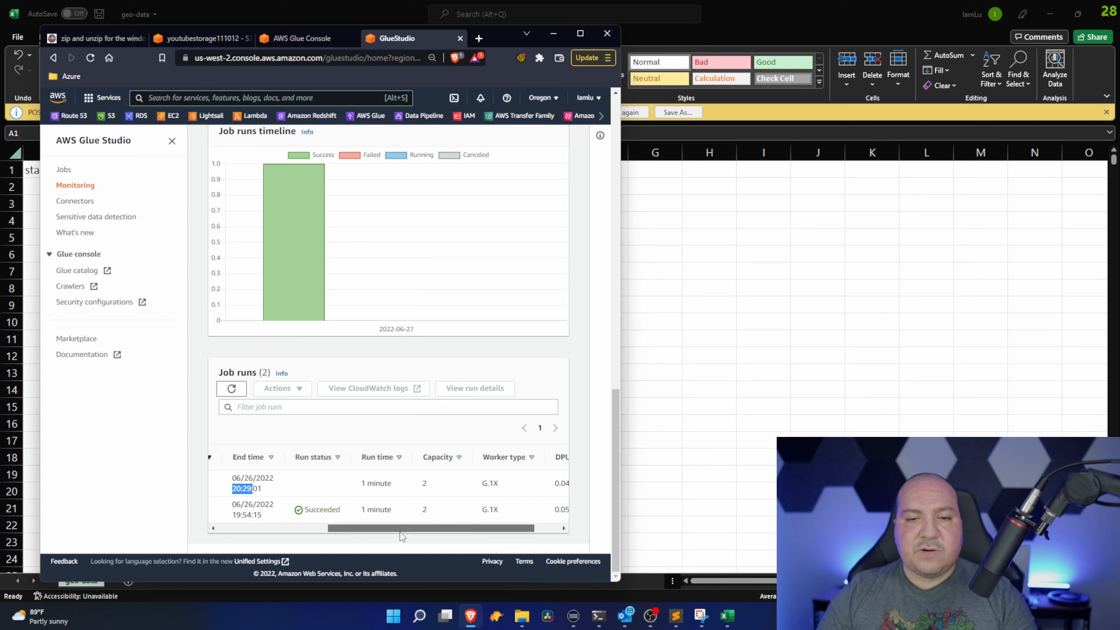
left_click_drag(366, 539, 521, 531)
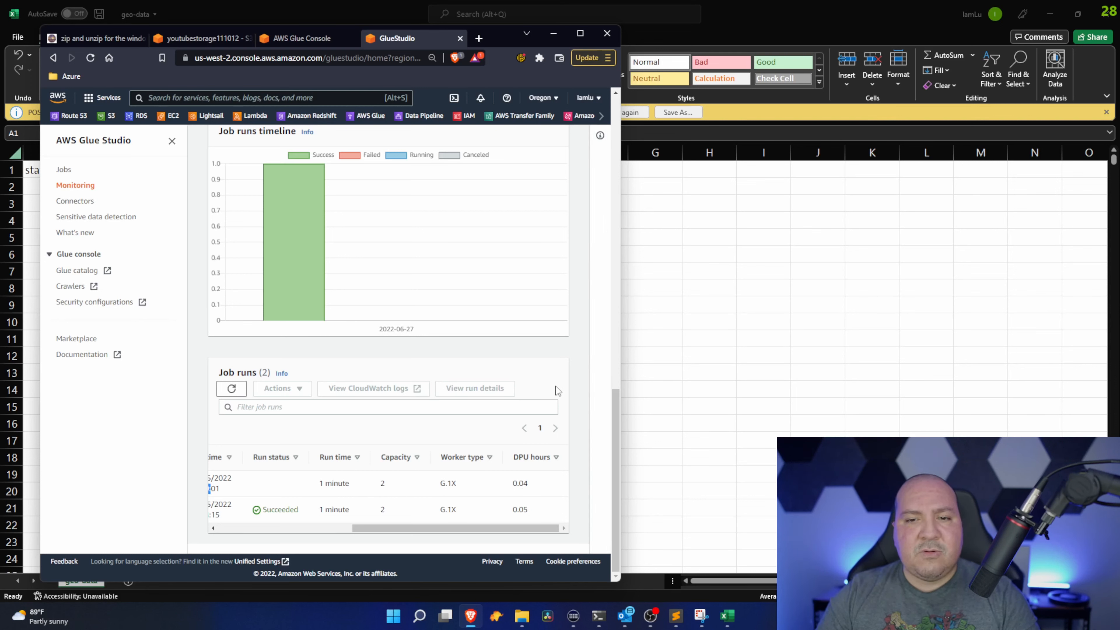
Enlarge the browser window and check the Customer Geo Join run's status and run time in the job runs table
left_click_drag(622, 326, 885, 336)
left_click(543, 442)
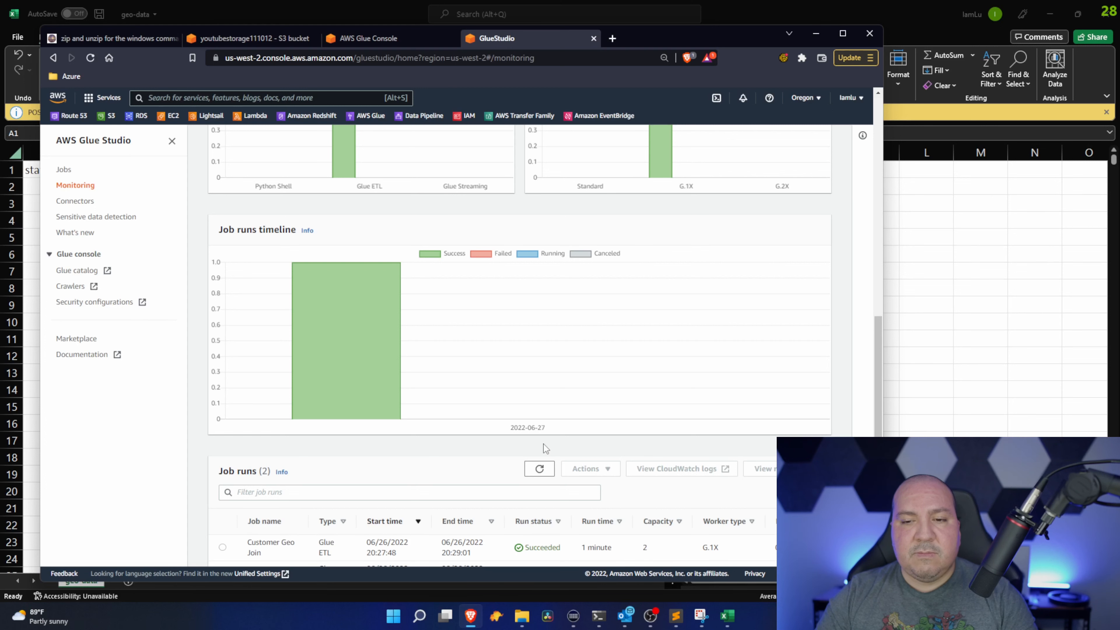
scroll(545, 446, "down", 1)
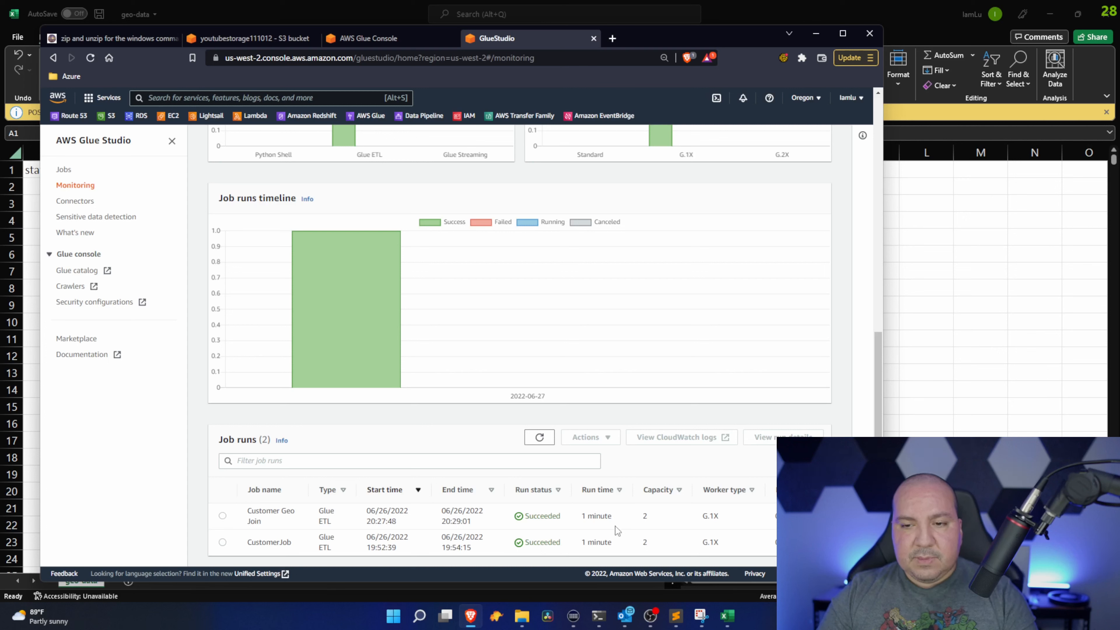
left_click_drag(581, 515, 622, 522)
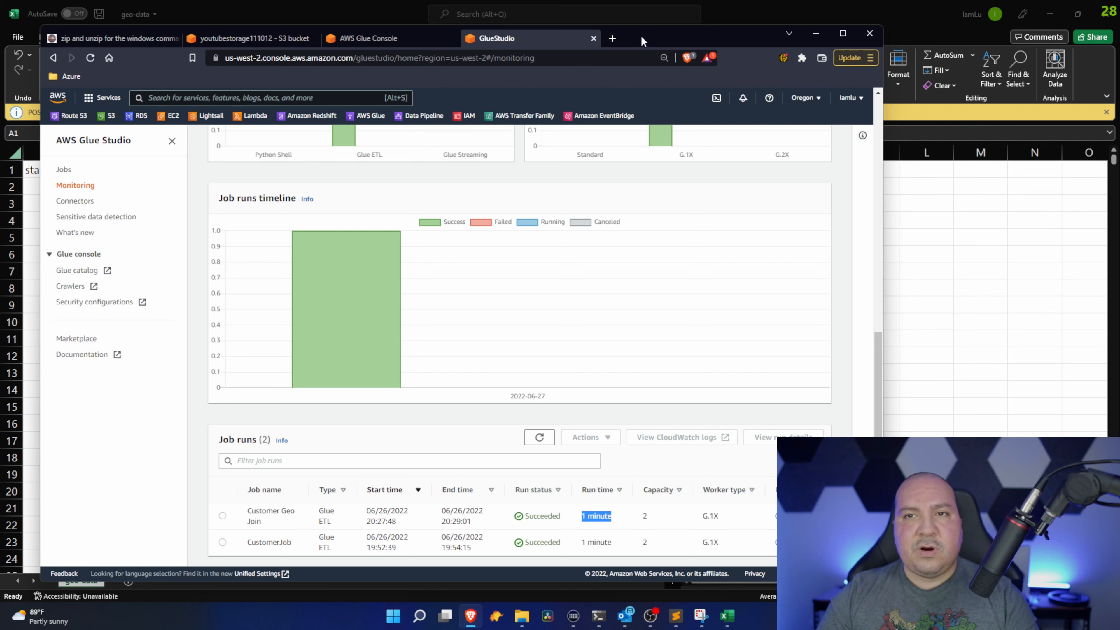
double_click(652, 39)
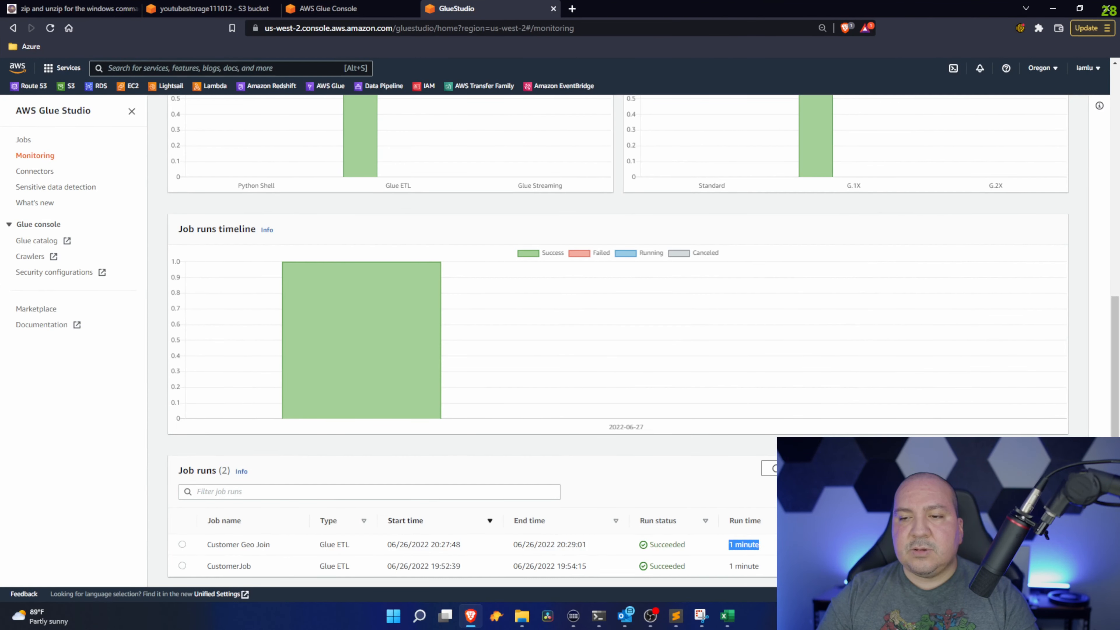
left_click(785, 546)
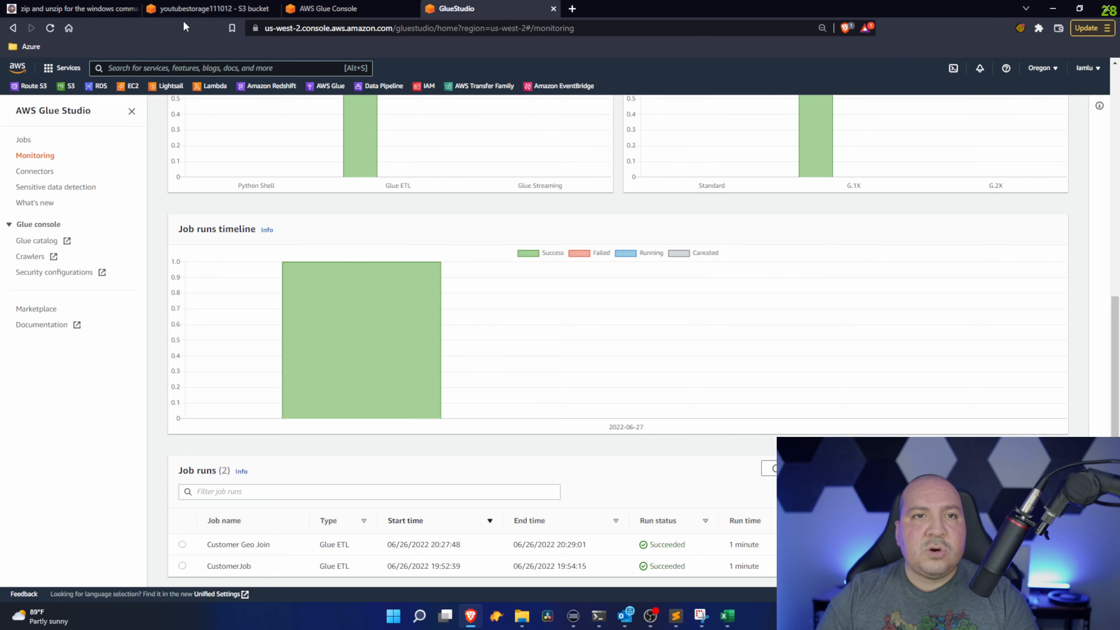
Switch to the youtubestorage111012 S3 bucket and open its customer_with_location folder to view the output files
left_click(201, 13)
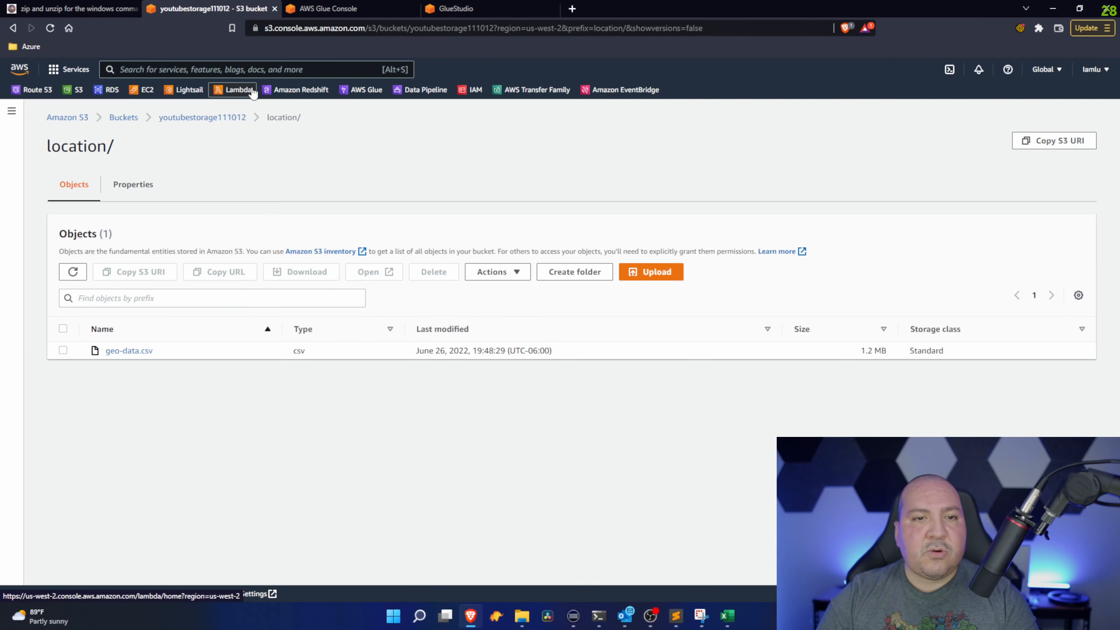
left_click(202, 117)
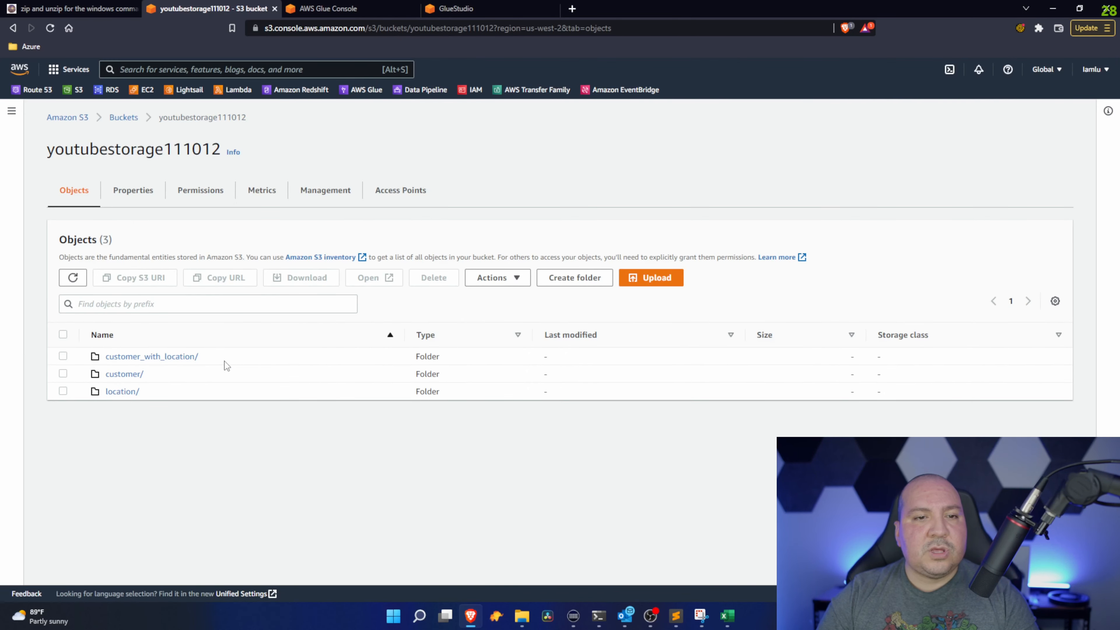
left_click(182, 362)
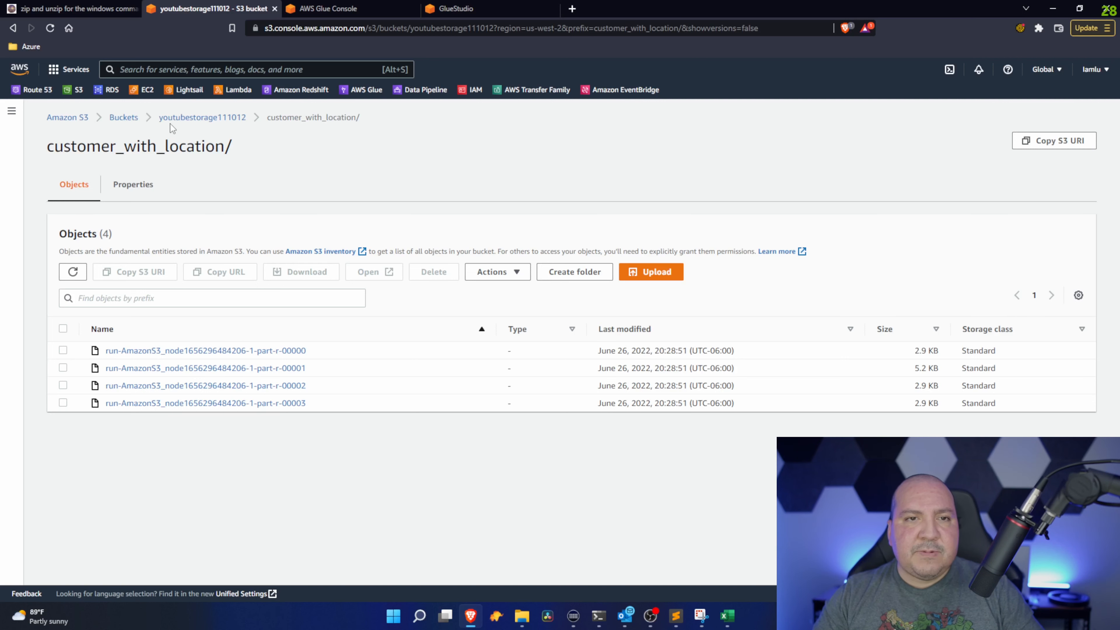
View the source files in the bucket's location folder and its customer folder
left_click(190, 118)
left_click(121, 387)
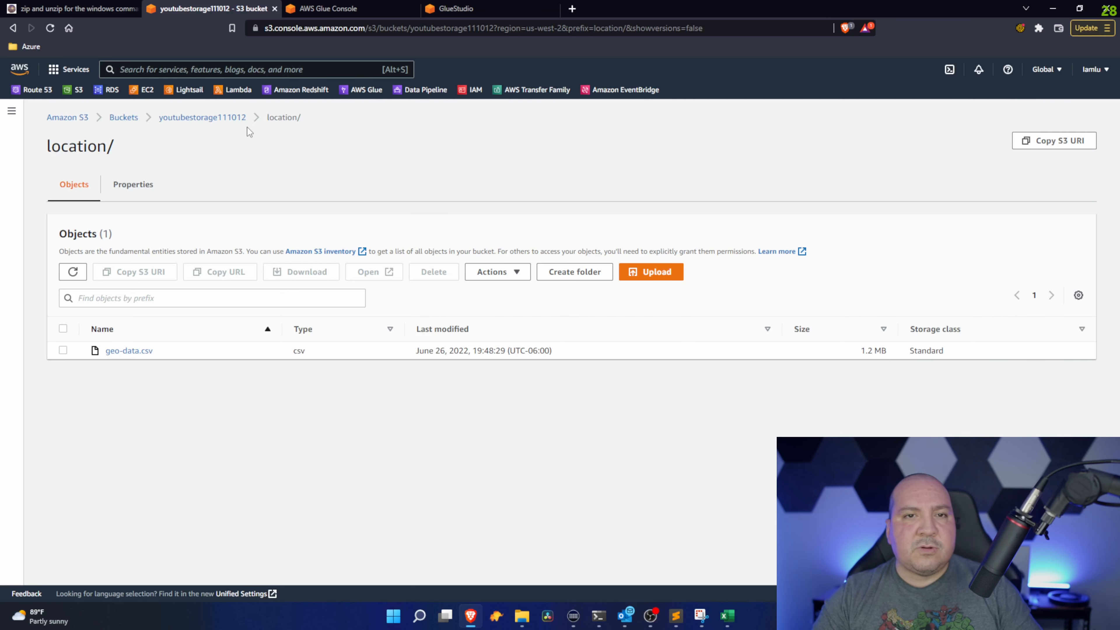
left_click(238, 118)
left_click(131, 373)
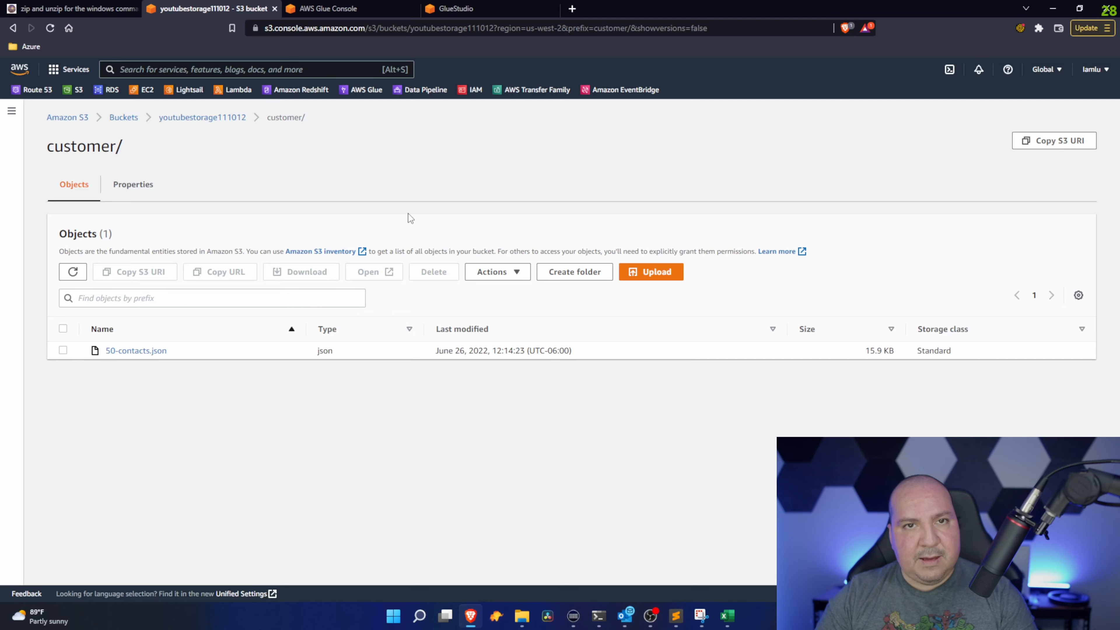
Look over the AWS Glue pages, return to the S3 bucket and reopen the customer_with_location folder
left_click(350, 17)
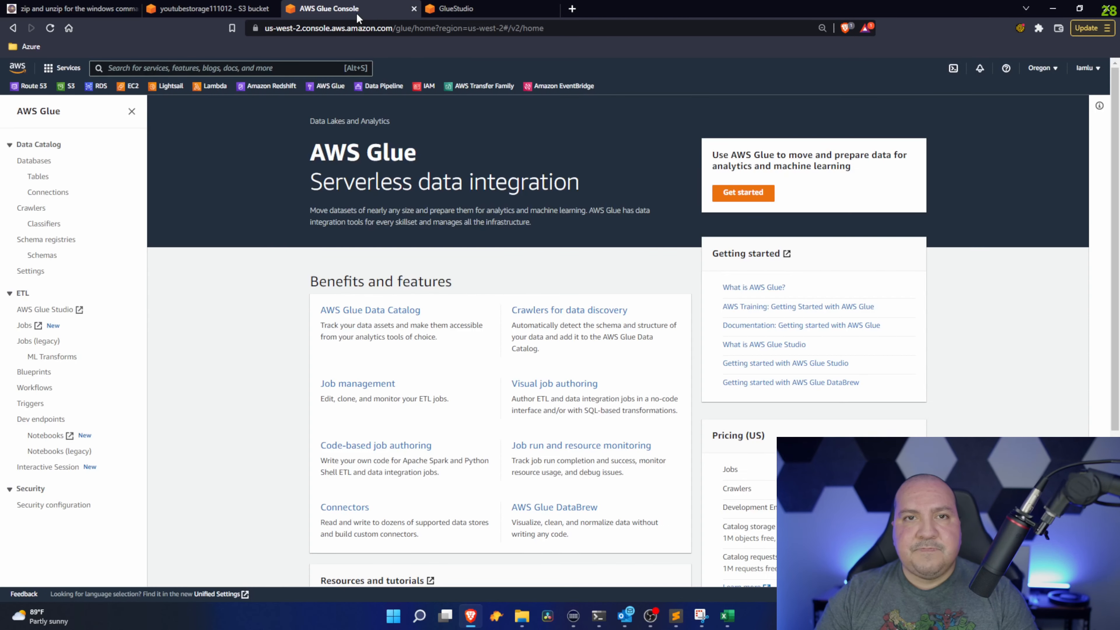
left_click(453, 14)
left_click(200, 15)
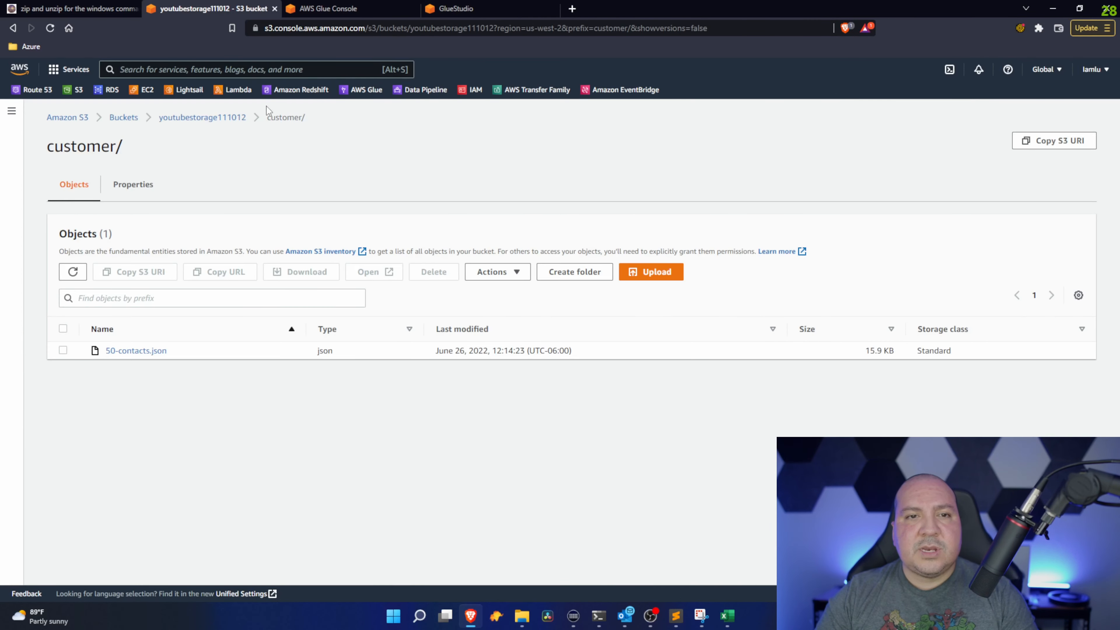
left_click(220, 118)
left_click(194, 355)
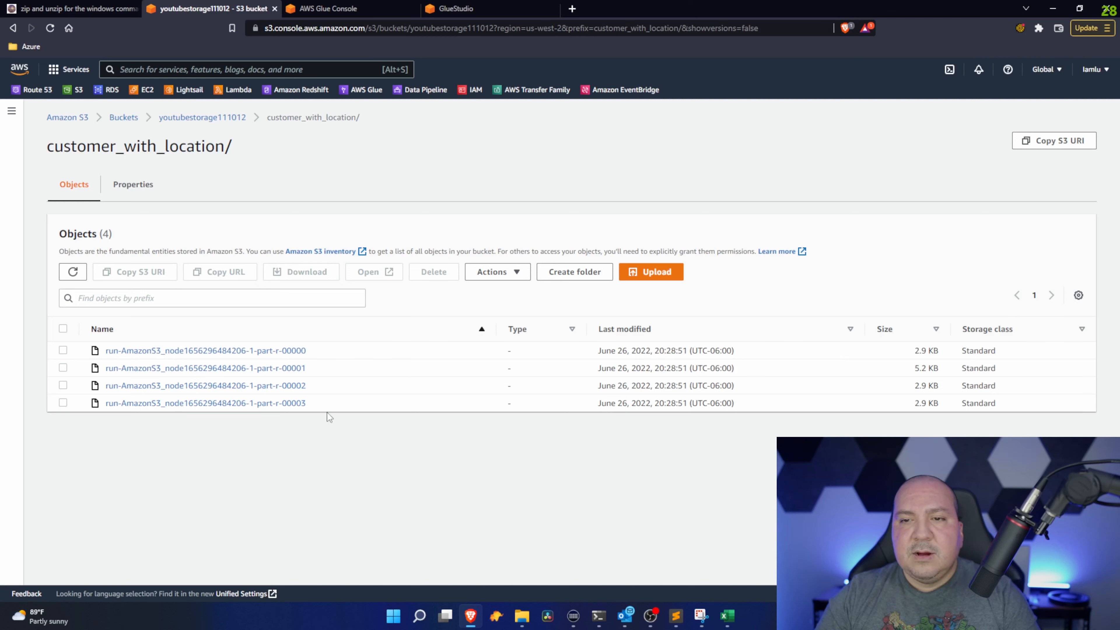
left_click(218, 351)
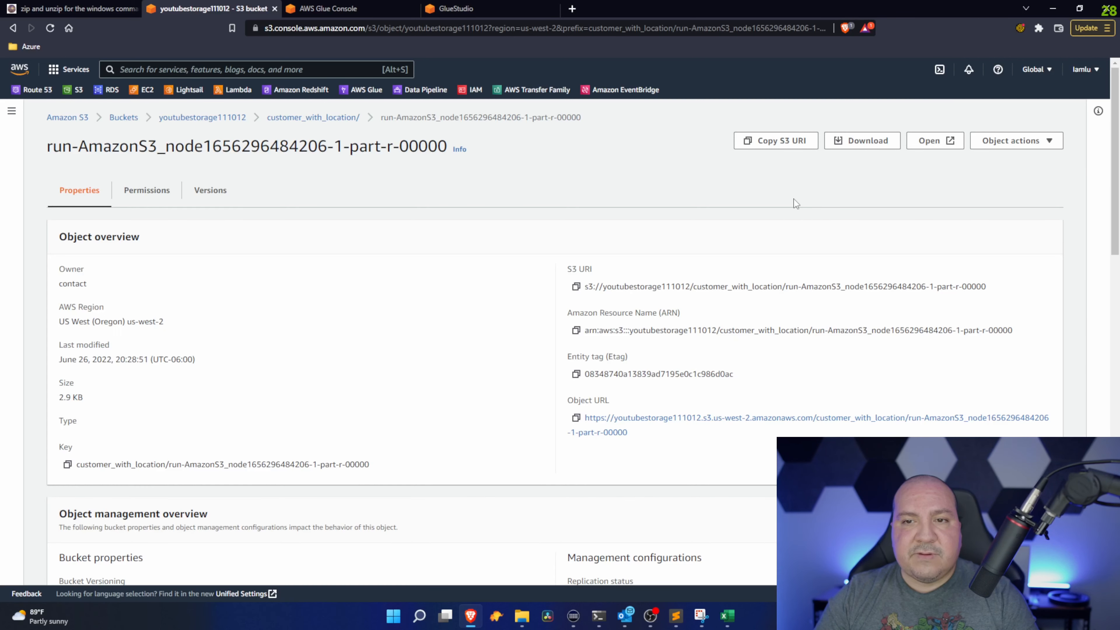
left_click(867, 147)
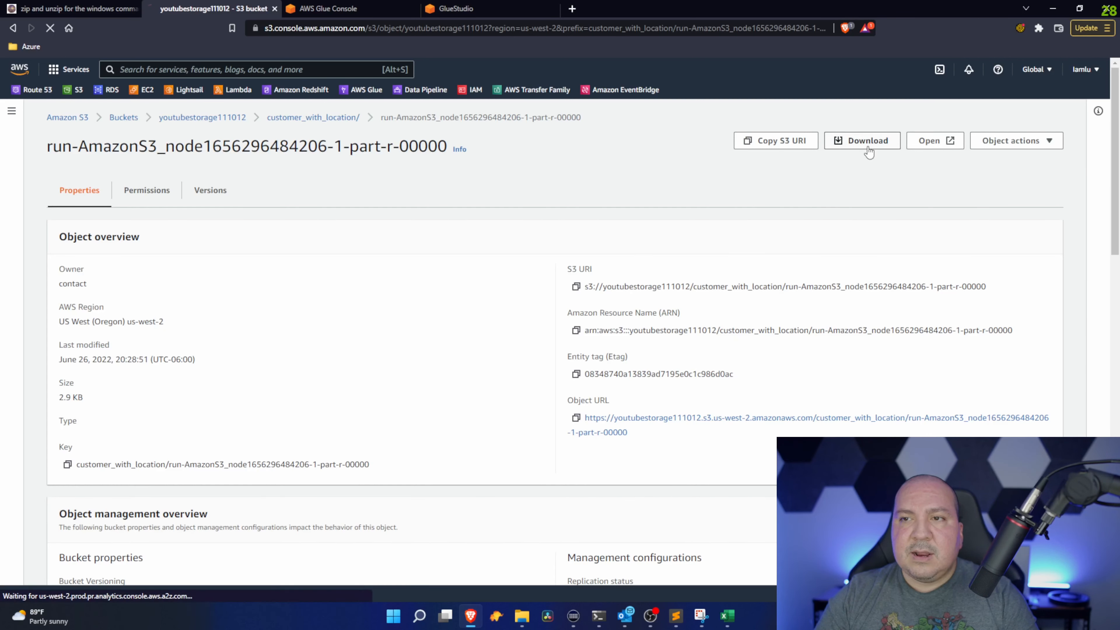
left_click(752, 440)
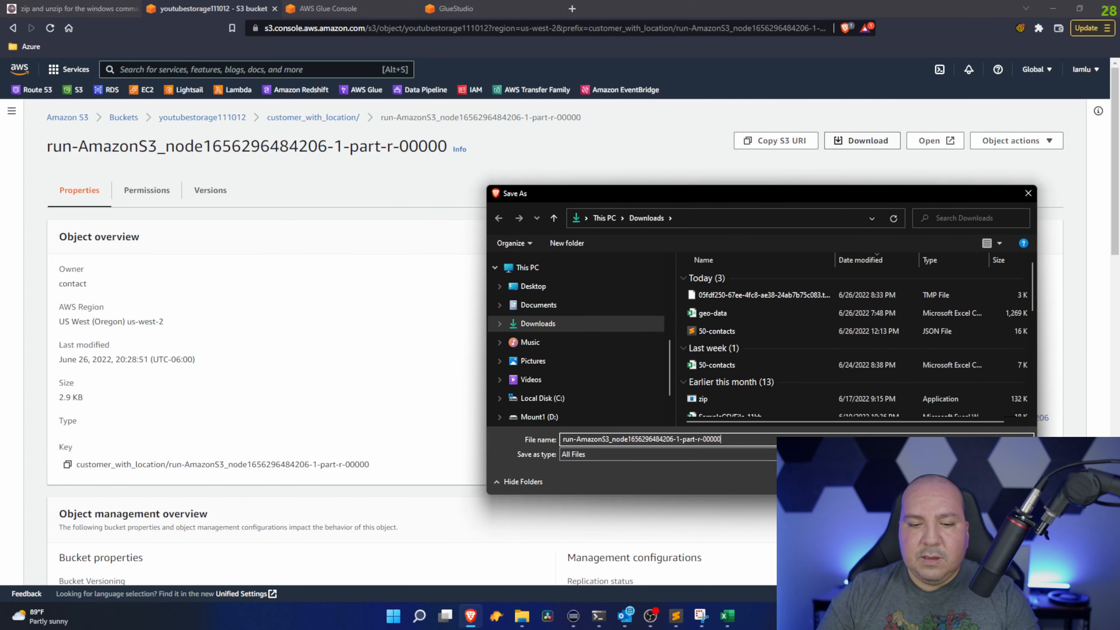
type(".,")
key("BackSpace")
type("json")
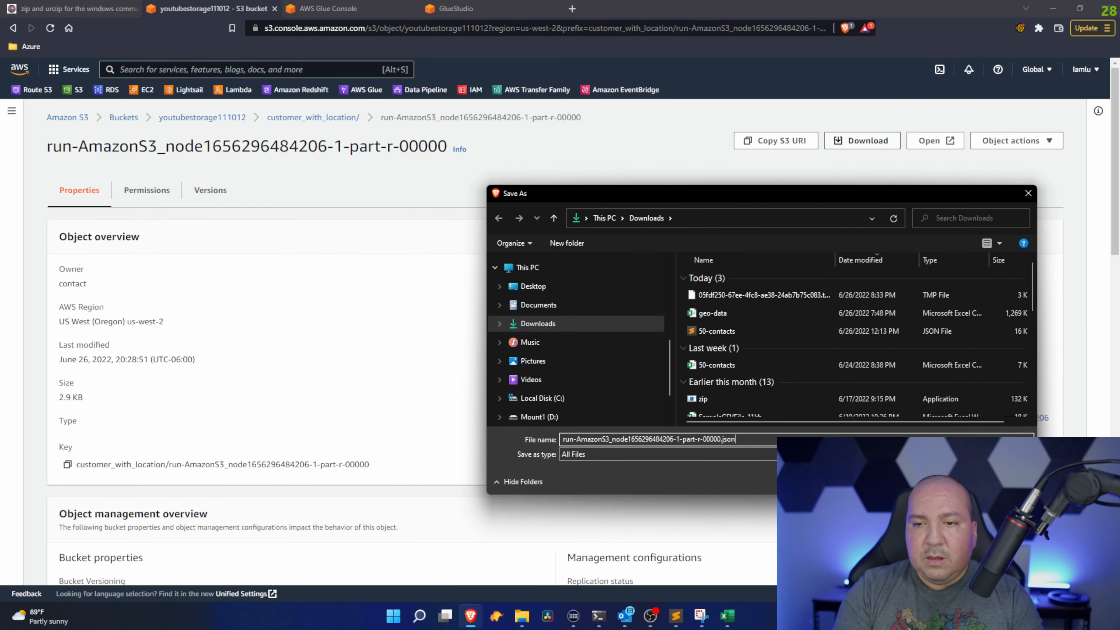
key("Return")
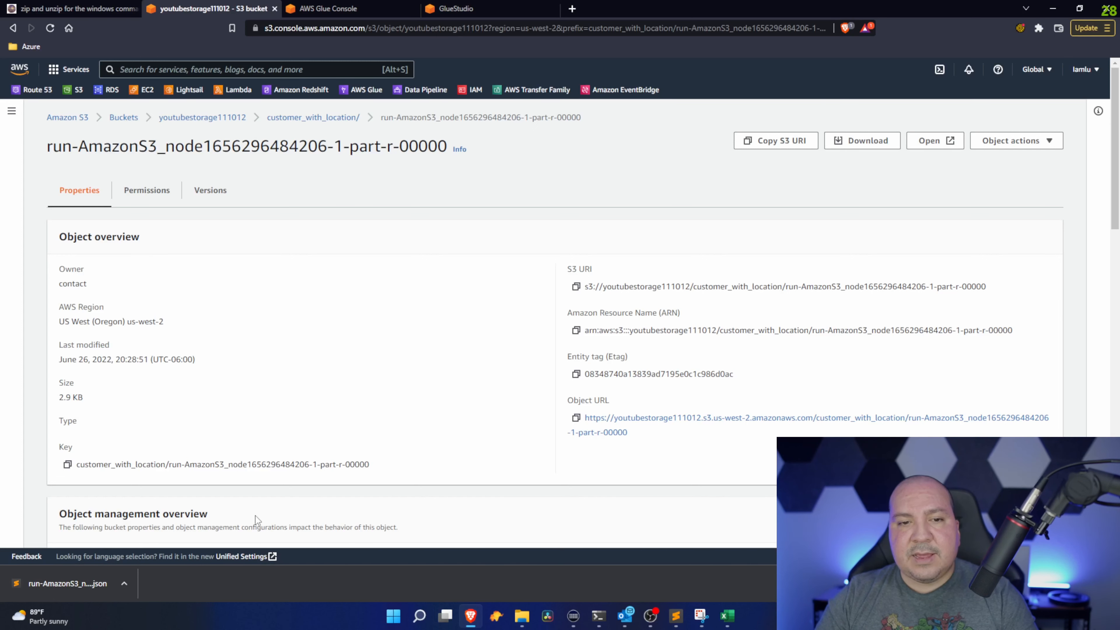
Open the downloaded JSON file in Sublime Text, maximize the window and turn on word wrap
left_click(84, 580)
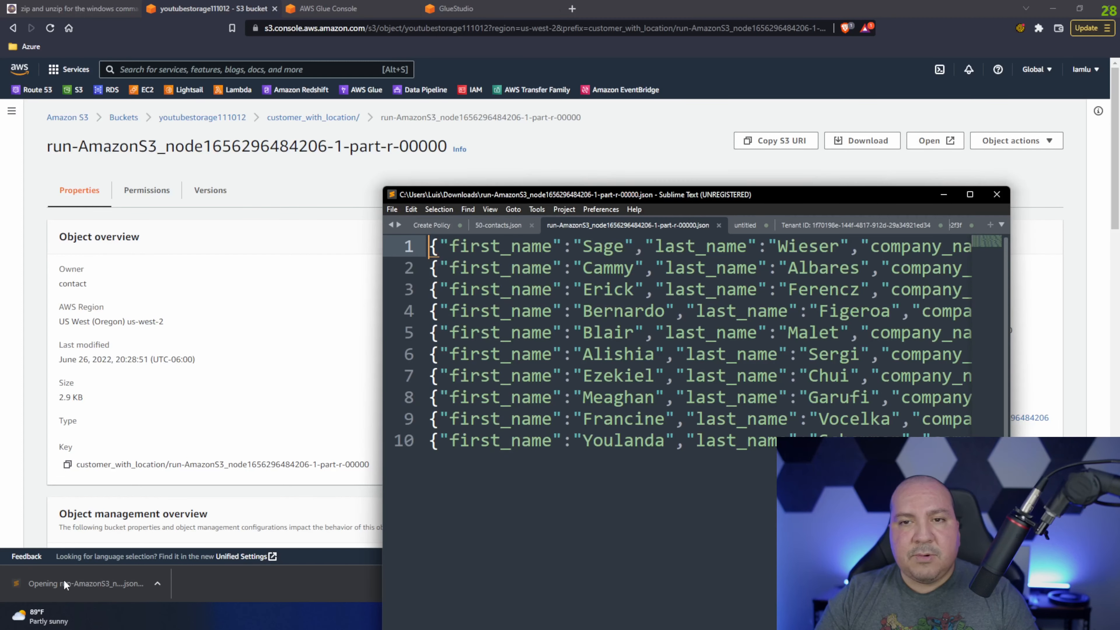
double_click(843, 195)
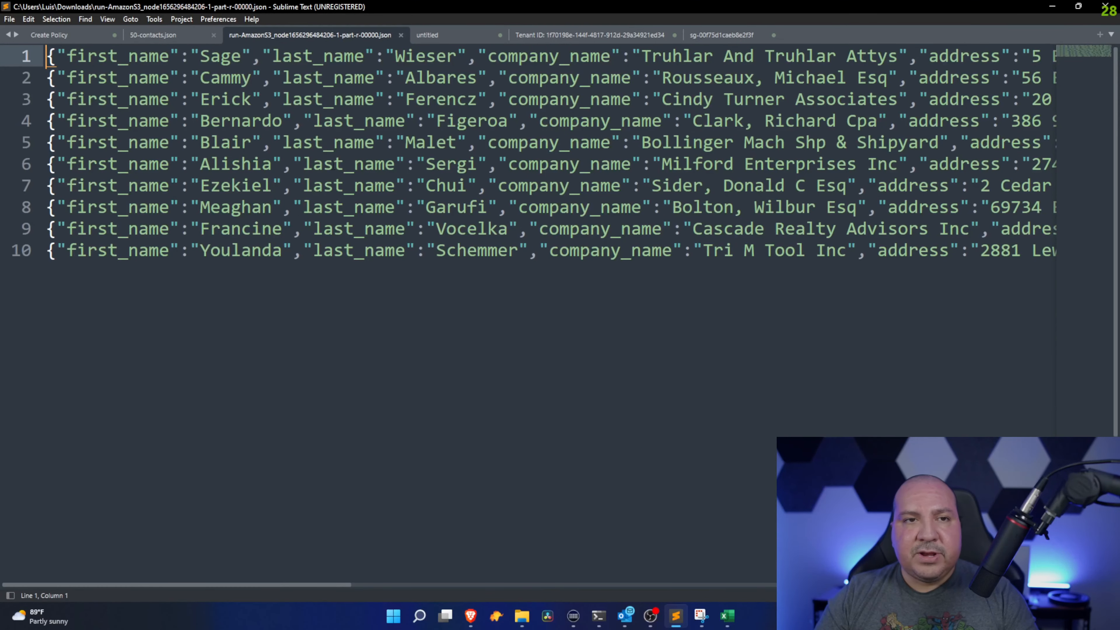
left_click(107, 19)
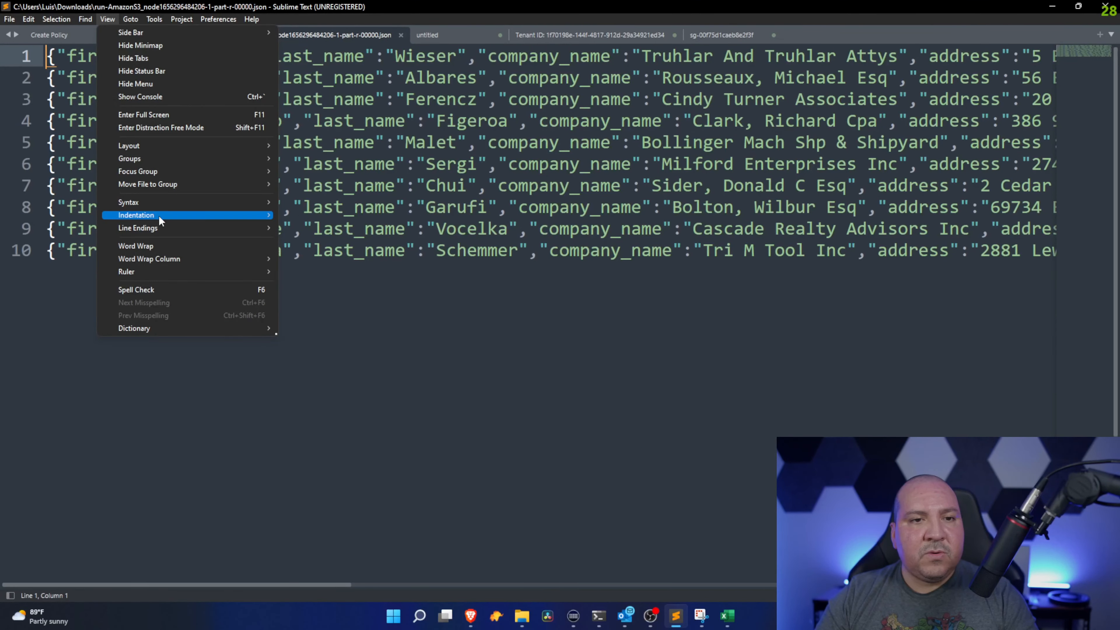
left_click(142, 245)
Examine the first joined record, highlighting its state_name, state_abbr, zipcode, county_name and city_name fields
left_click_drag(344, 119, 46, 59)
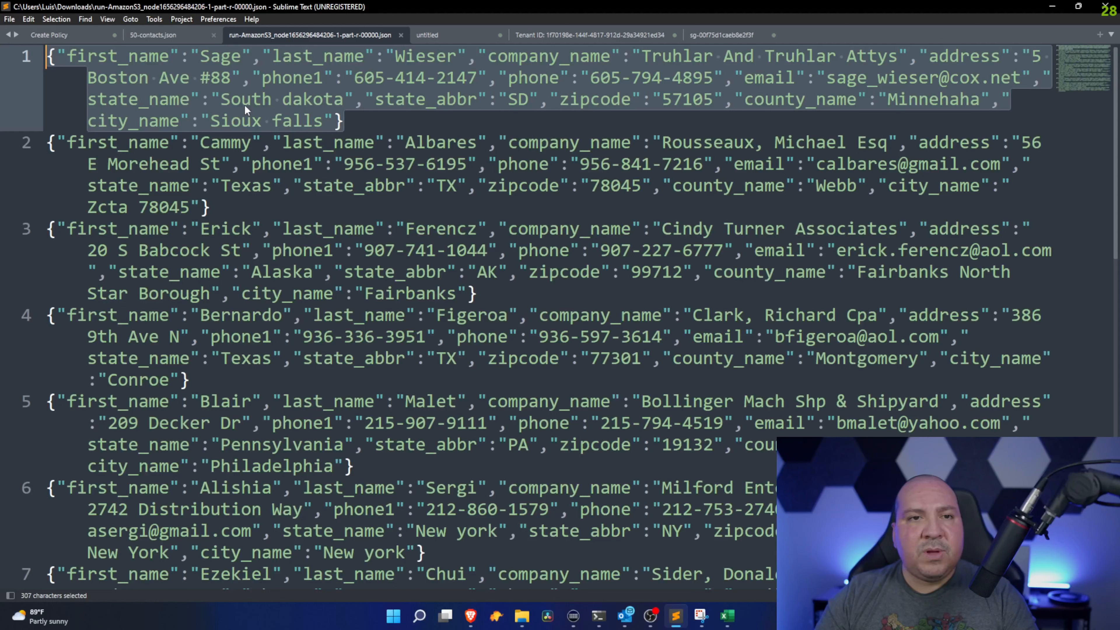
double_click(154, 102)
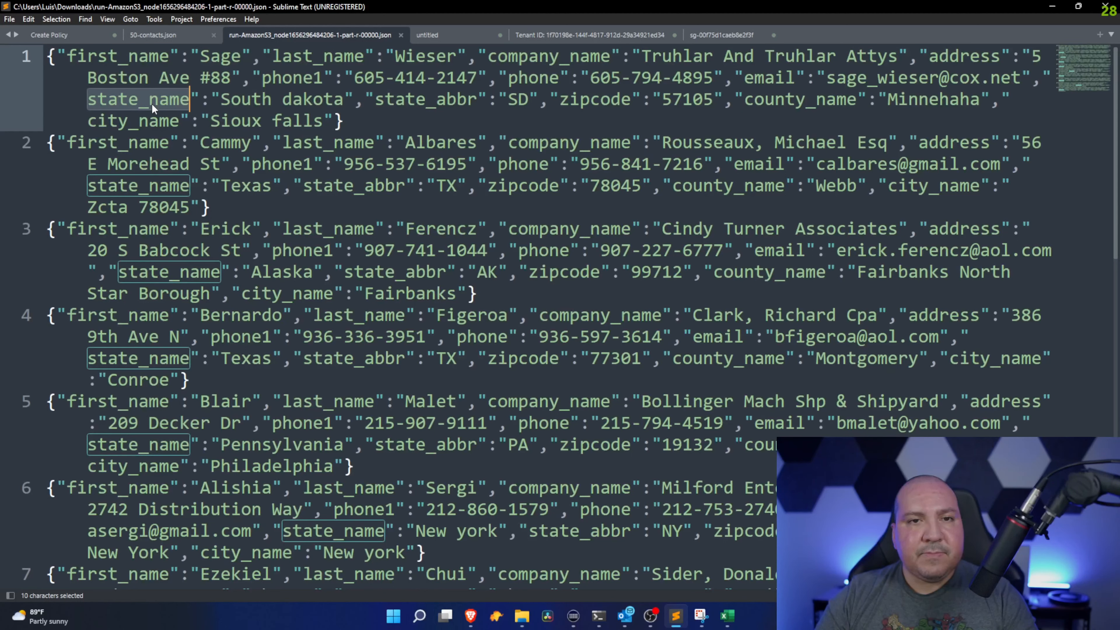
double_click(419, 100)
double_click(593, 101)
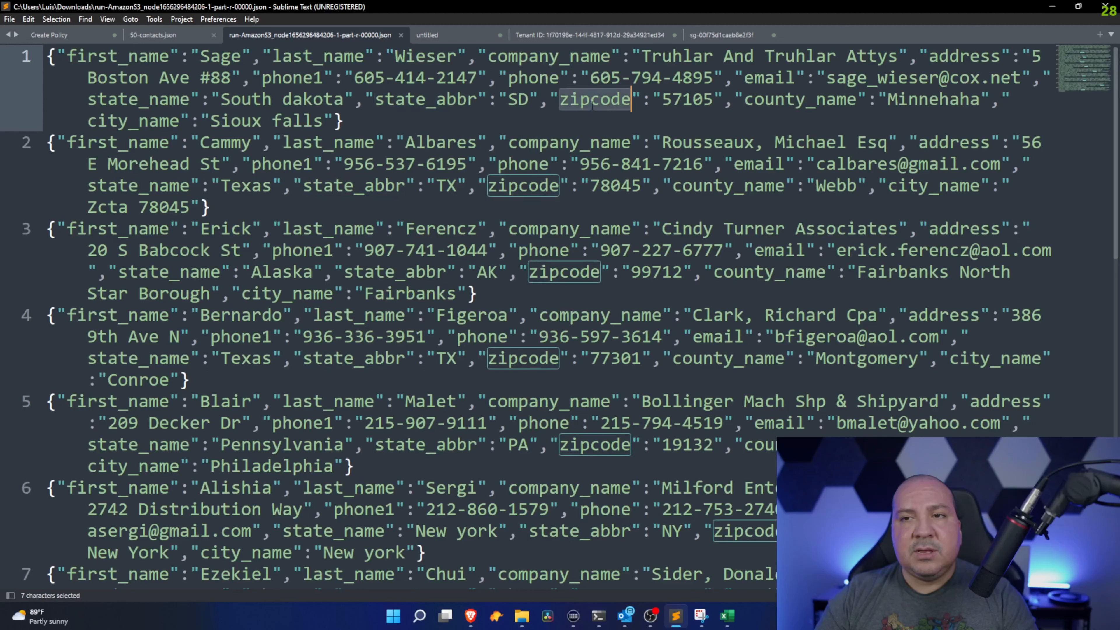
double_click(774, 100)
double_click(113, 122)
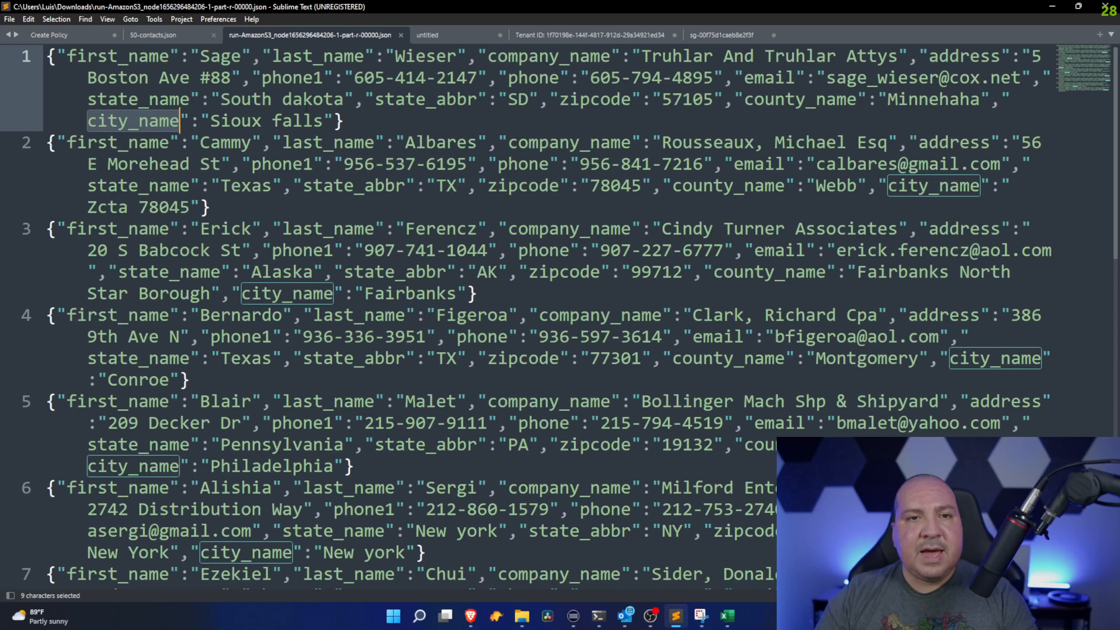
left_click_drag(383, 119, 61, 57)
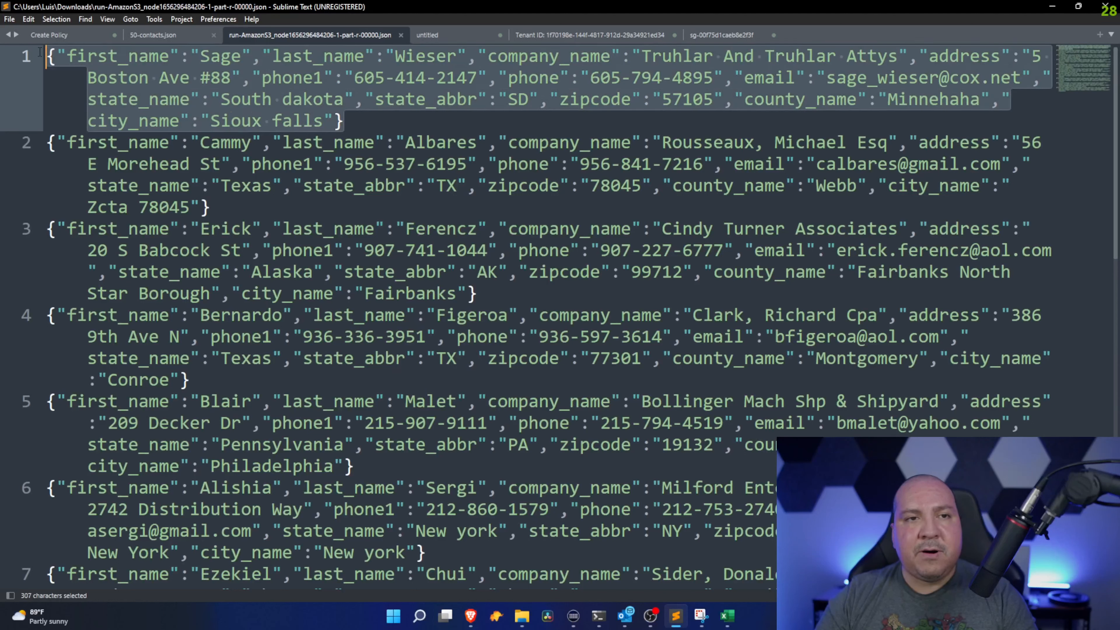